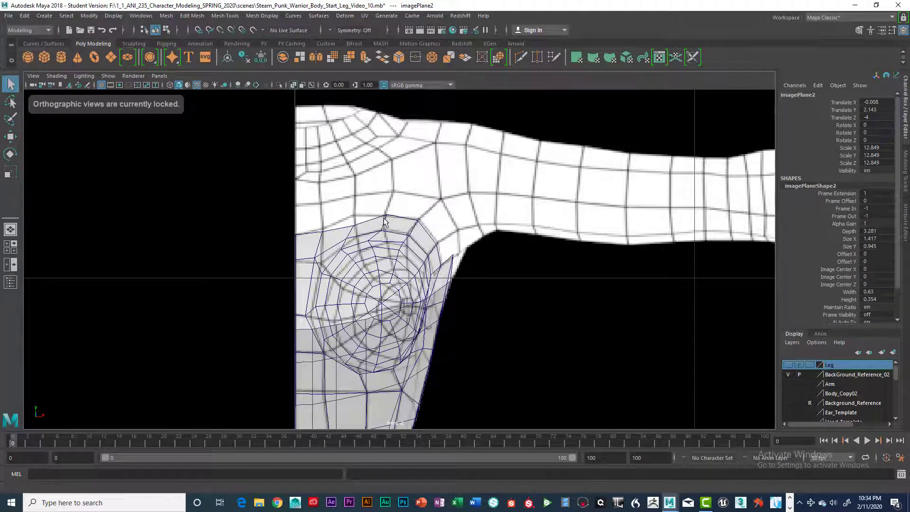
- Switch the torso mesh to vertex editing and select the vertex beside the centre line on the chest's upper border
{"action": "right_click_drag", "start_coordinate": [385, 223], "coordinate": [350, 224]}
{"action": "scroll", "coordinate": [348, 223], "scroll_direction": "up", "scroll_amount": 4}
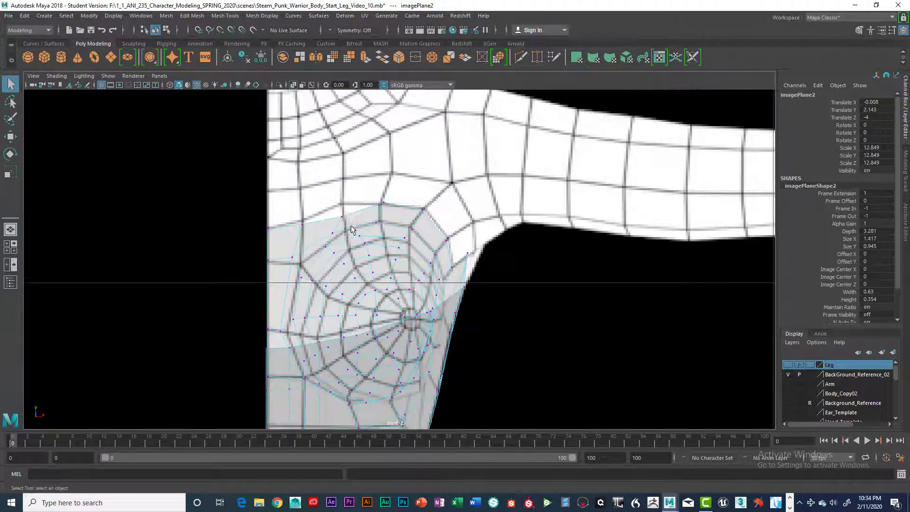
{"action": "left_click", "coordinate": [284, 218]}
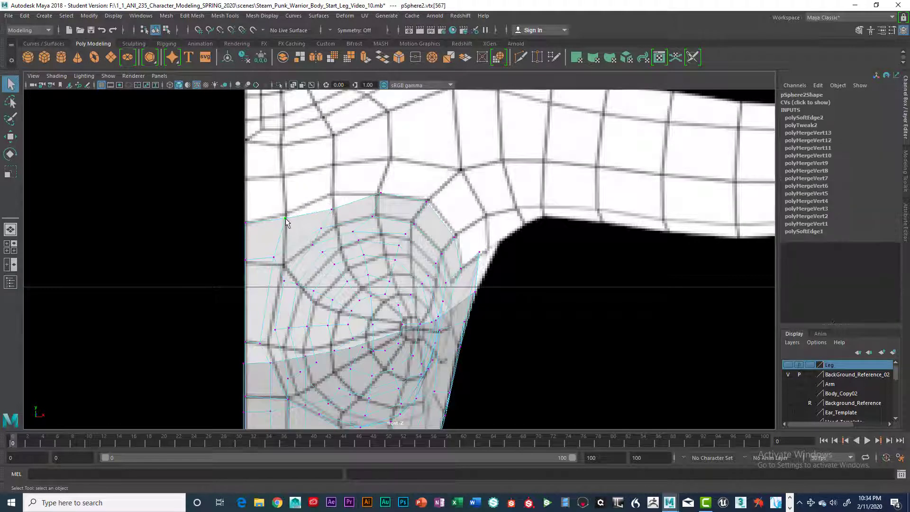
- Try to slide the selected chest border vertex along its edge and check the Move tool's settings
{"action": "key", "text": "w"}
{"action": "left_click_drag", "start_coordinate": [286, 218], "coordinate": [286, 217], "text": "ctrl+shift"}
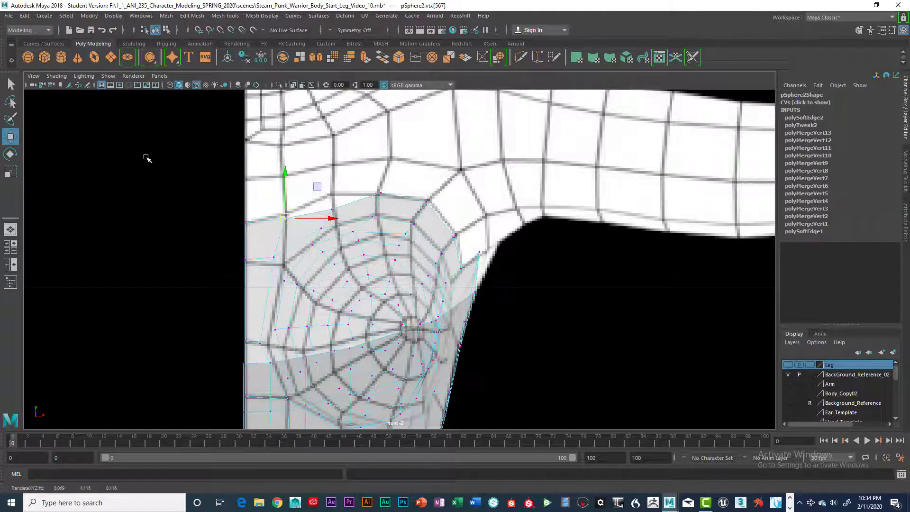
{"action": "key", "text": "q"}
{"action": "key", "text": "w"}
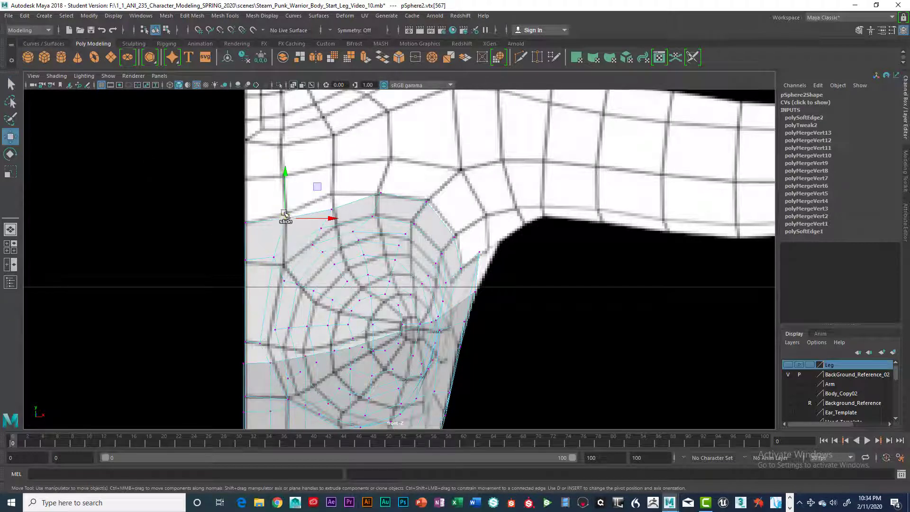
{"action": "left_click_drag", "start_coordinate": [284, 202], "coordinate": [285, 184], "text": "ctrl+shift"}
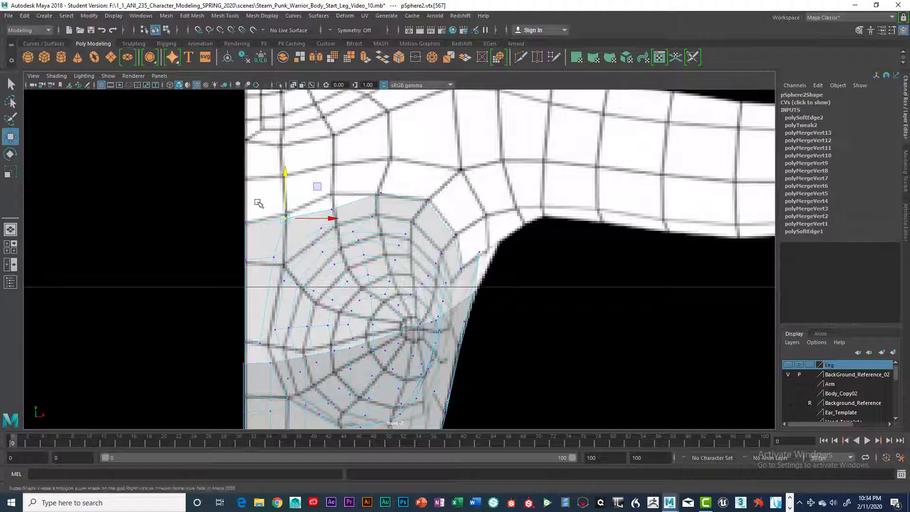
{"action": "left_click_drag", "start_coordinate": [286, 219], "coordinate": [284, 200], "text": "ctrl+shift"}
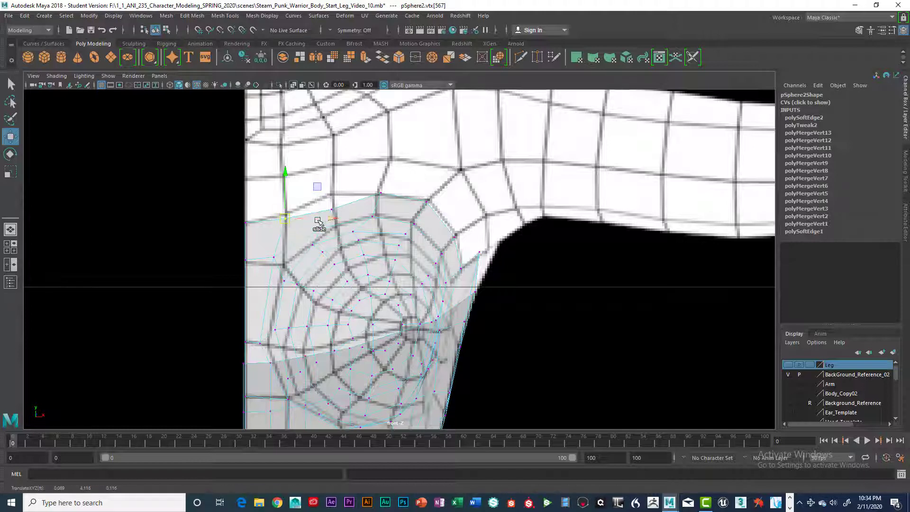
{"action": "double_click", "coordinate": [10, 139]}
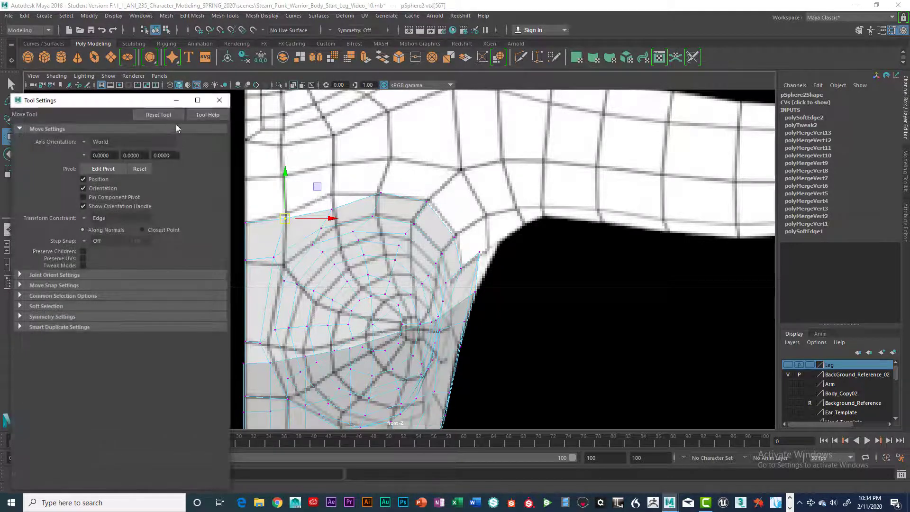
{"action": "left_click", "coordinate": [219, 101]}
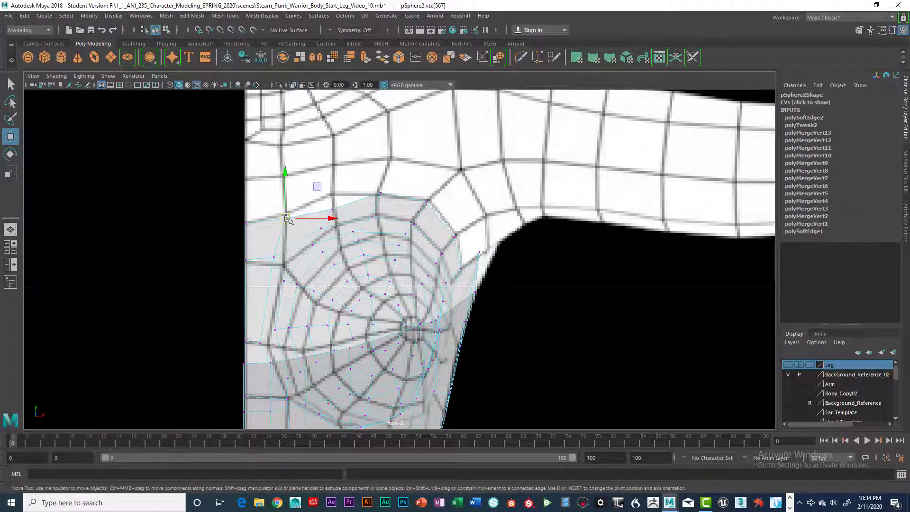
- Move the inner vertices of the chest's upper border and the one below them onto the front reference wireframe
{"action": "left_click_drag", "start_coordinate": [288, 220], "coordinate": [331, 196]}
{"action": "left_click", "coordinate": [336, 212]}
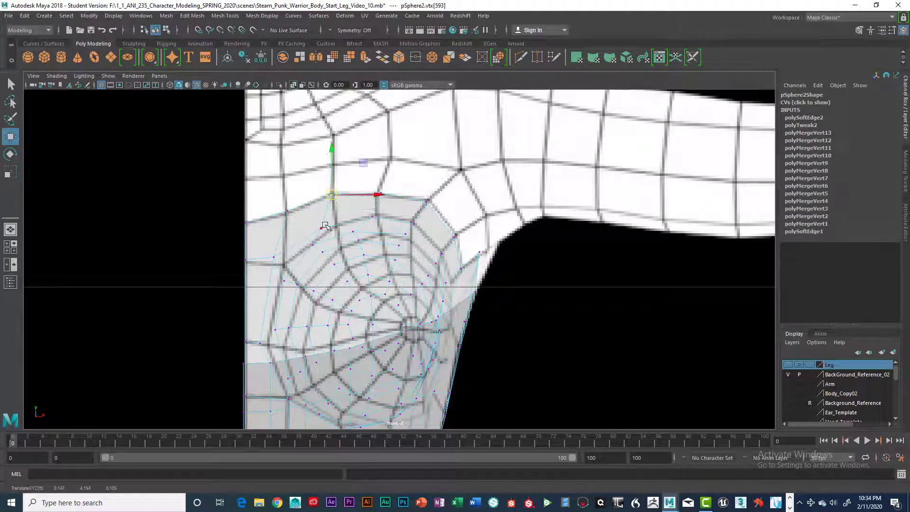
{"action": "left_click", "coordinate": [276, 258]}
{"action": "left_click_drag", "start_coordinate": [276, 259], "coordinate": [282, 266]}
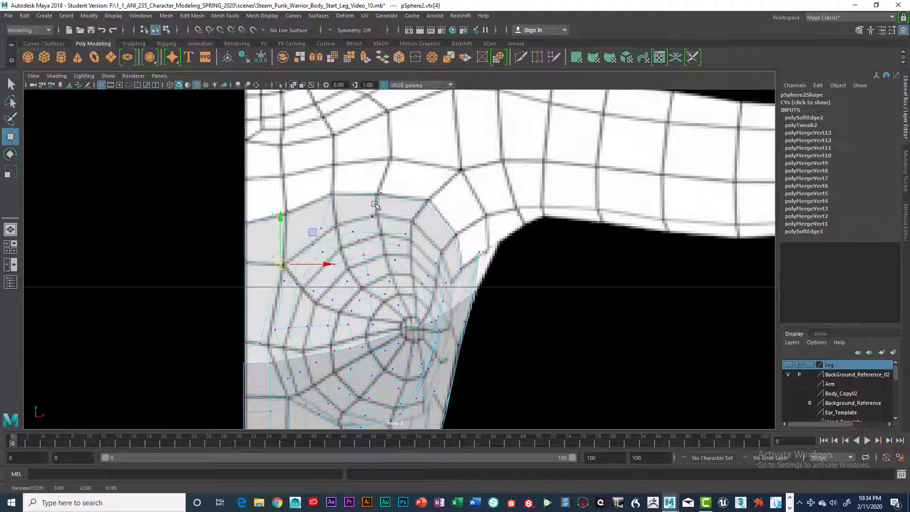
- Align the outer chest border vertices and the armpit corner vertex with the front reference wireframe
{"action": "left_click", "coordinate": [457, 233]}
{"action": "left_click", "coordinate": [428, 202]}
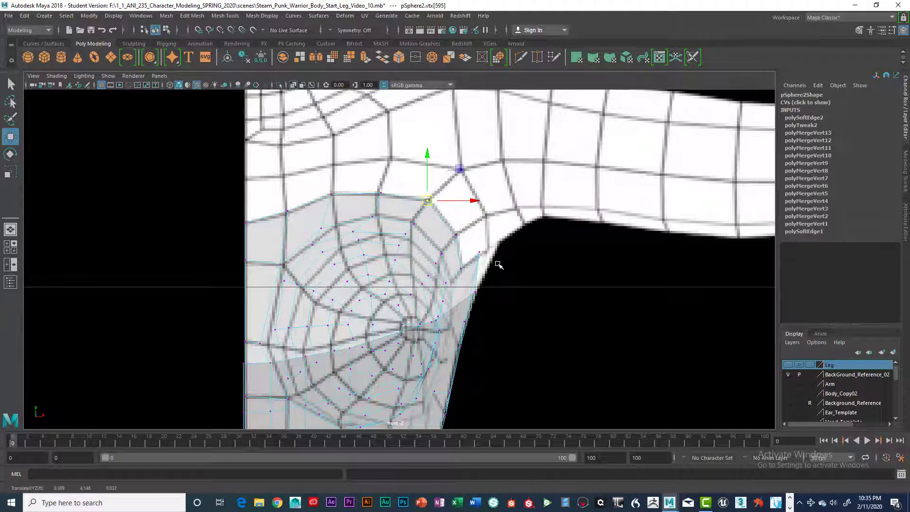
{"action": "left_click", "coordinate": [483, 252]}
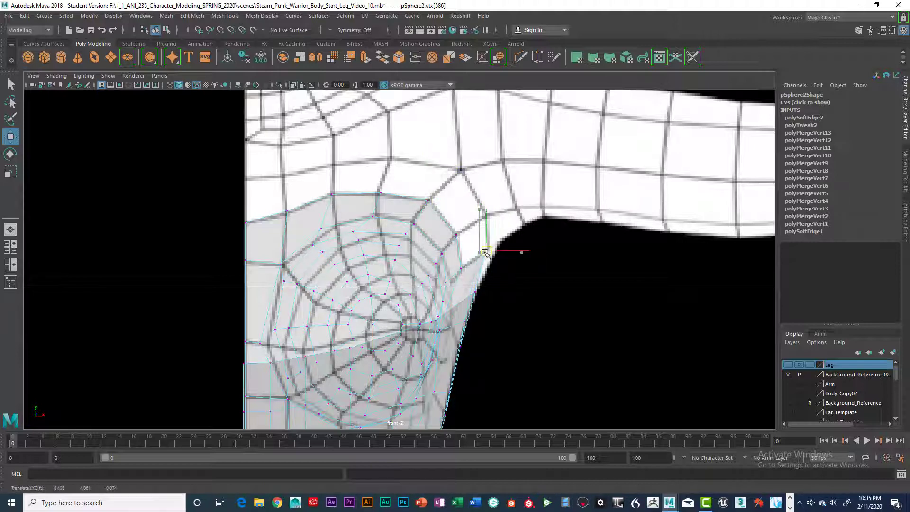
{"action": "left_click_drag", "start_coordinate": [486, 252], "coordinate": [488, 249]}
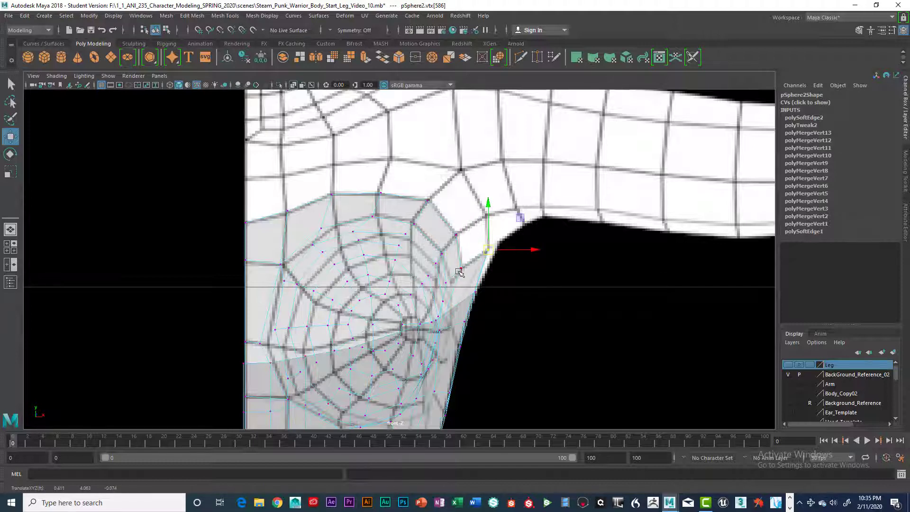
- Inspect the torso in perspective, then shift the inner upper chest border vertices towards the reference profile in the side view
{"action": "key", "text": "space"}
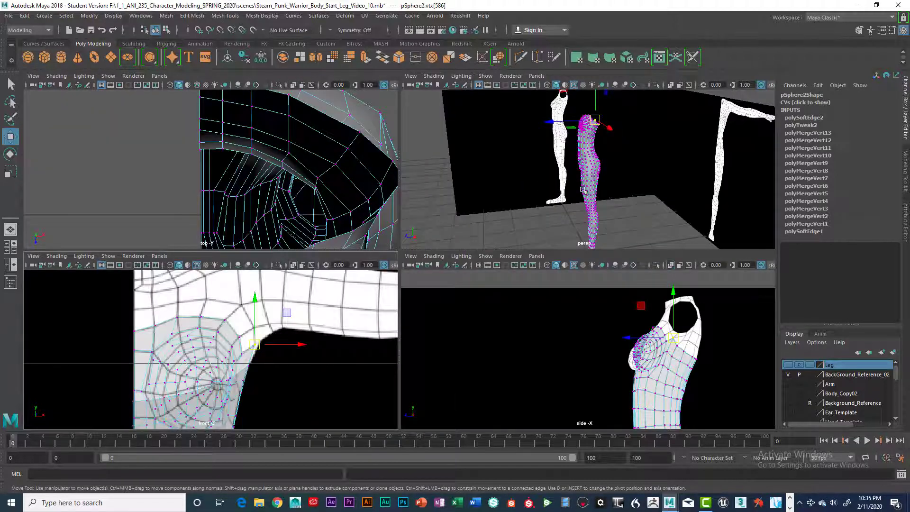
{"action": "key", "text": "space"}
{"action": "left_click_drag", "start_coordinate": [412, 264], "coordinate": [428, 264], "text": "alt"}
{"action": "middle_click_drag", "start_coordinate": [428, 264], "coordinate": [427, 294], "text": "alt"}
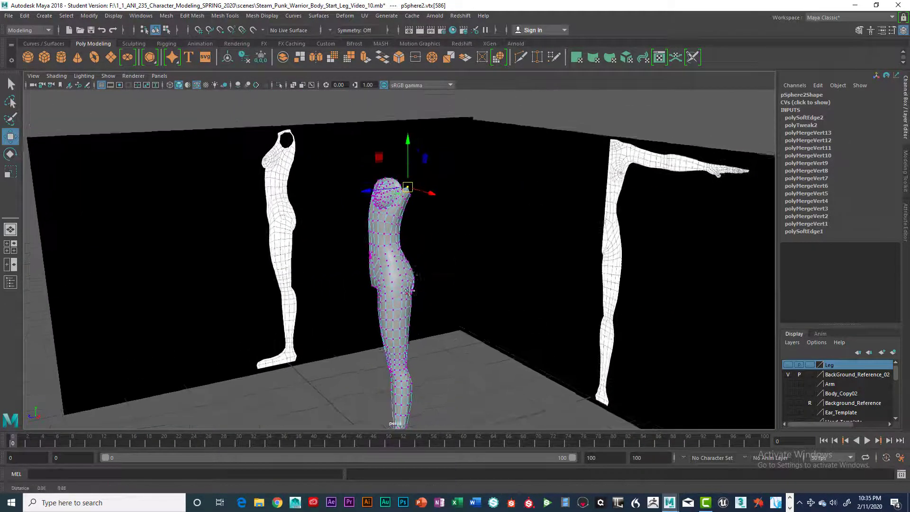
{"action": "right_click_drag", "start_coordinate": [379, 291], "coordinate": [411, 289], "text": "alt"}
{"action": "middle_click_drag", "start_coordinate": [411, 289], "coordinate": [411, 350], "text": "alt"}
{"action": "left_click_drag", "start_coordinate": [411, 351], "coordinate": [356, 305], "text": "alt"}
{"action": "key", "text": "space"}
{"action": "key", "text": "space"}
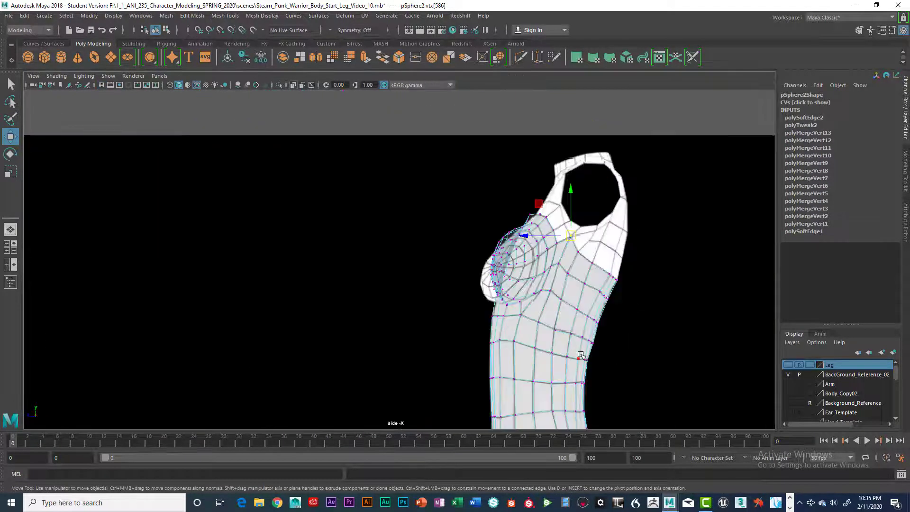
{"action": "scroll", "coordinate": [651, 303], "scroll_direction": "up", "scroll_amount": 4}
{"action": "middle_click_drag", "start_coordinate": [650, 302], "coordinate": [475, 350], "text": "alt"}
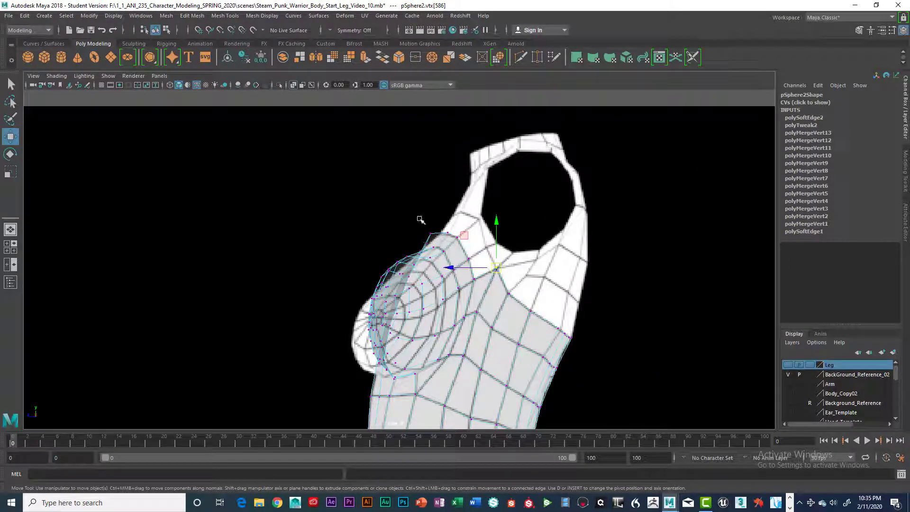
{"action": "left_click_drag", "start_coordinate": [433, 237], "coordinate": [437, 239]}
- Select the centre-line vertex at the top of the chest and nudge it onto the reference profile in the side view
{"action": "key", "text": "space"}
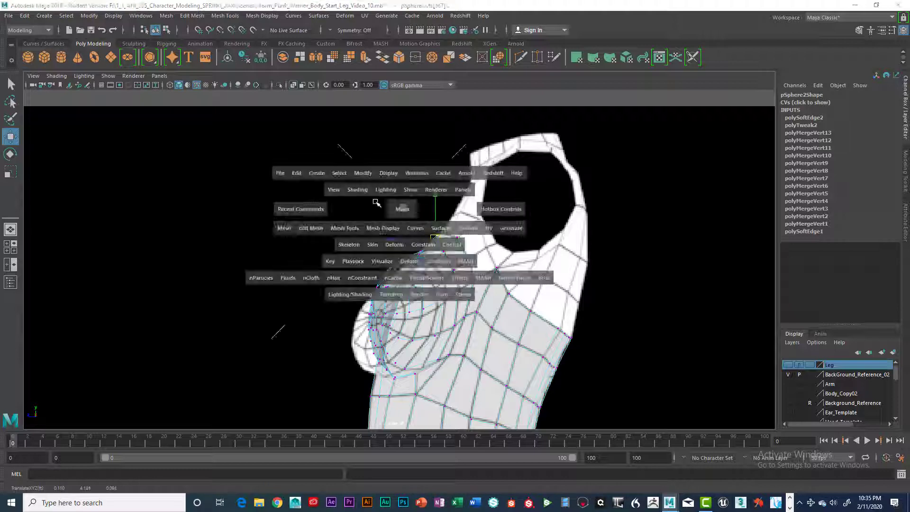
{"action": "key", "text": "space"}
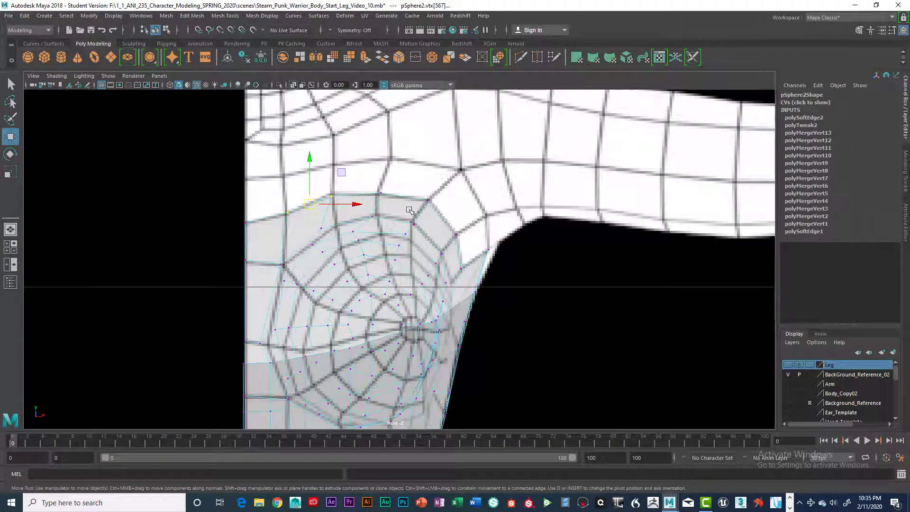
{"action": "key", "text": "space"}
{"action": "left_click_drag", "start_coordinate": [493, 202], "coordinate": [611, 185], "text": "alt"}
{"action": "left_click", "coordinate": [601, 182]}
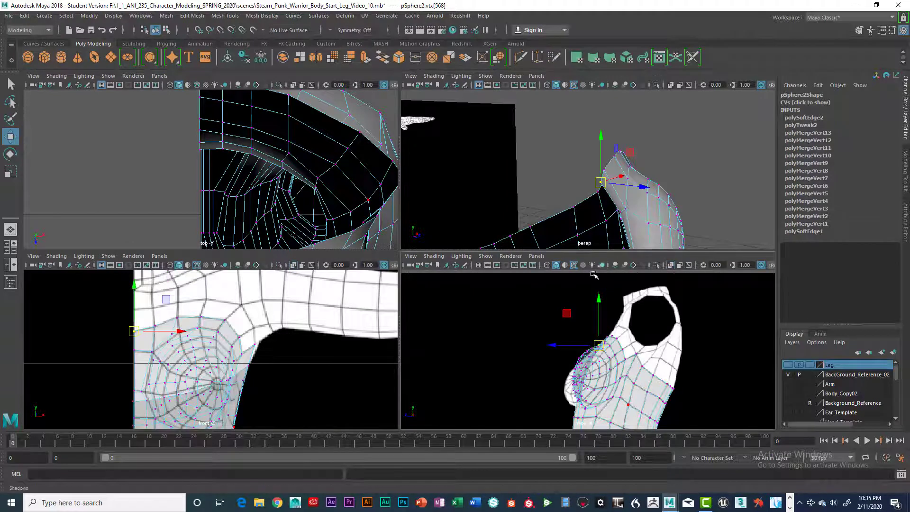
{"action": "scroll", "coordinate": [592, 353], "scroll_direction": "up", "scroll_amount": 6}
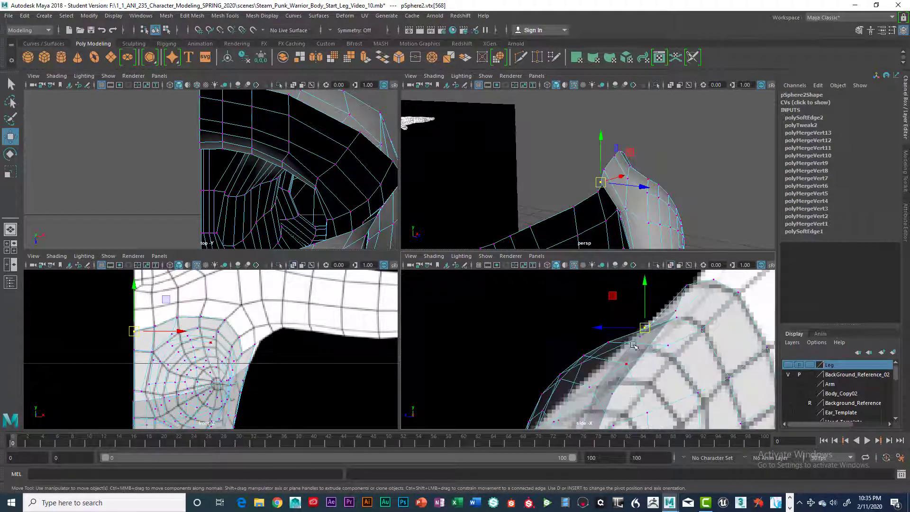
{"action": "left_click_drag", "start_coordinate": [645, 324], "coordinate": [647, 324]}
- Switch to edge selection and select the open border edges along the top of the chest in the front view
{"action": "left_click_drag", "start_coordinate": [633, 216], "coordinate": [555, 214], "text": "alt"}
{"action": "scroll", "coordinate": [551, 211], "scroll_direction": "down", "scroll_amount": 4}
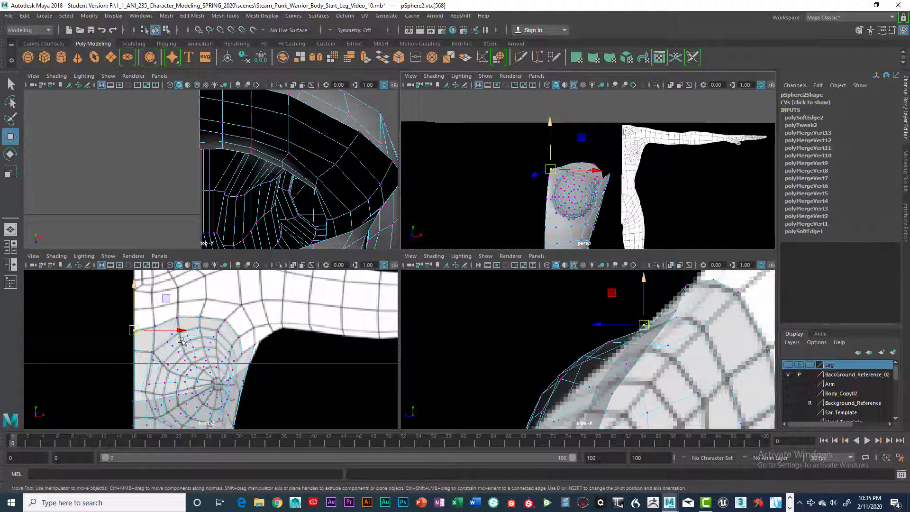
{"action": "scroll", "coordinate": [259, 317], "scroll_direction": "up", "scroll_amount": 3}
{"action": "right_click_drag", "start_coordinate": [247, 315], "coordinate": [251, 209]}
{"action": "key", "text": "space"}
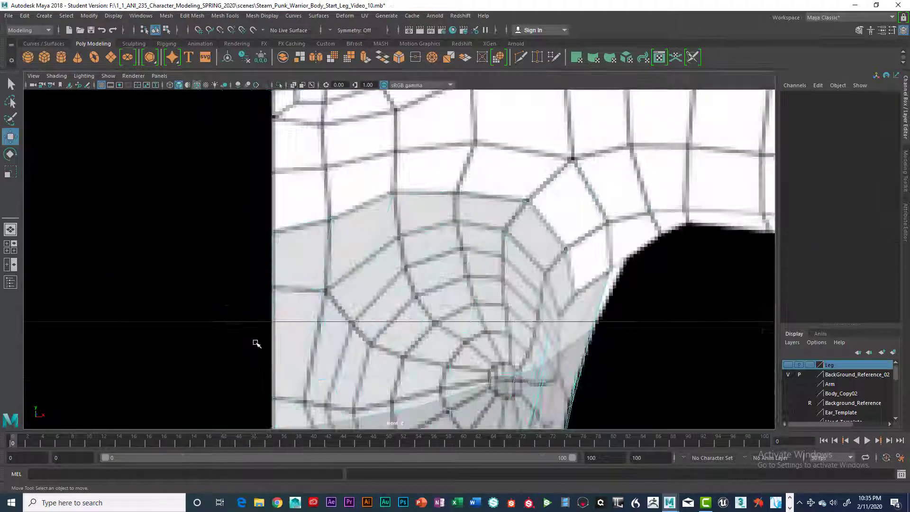
{"action": "key", "text": "q"}
{"action": "left_click", "coordinate": [311, 226]}
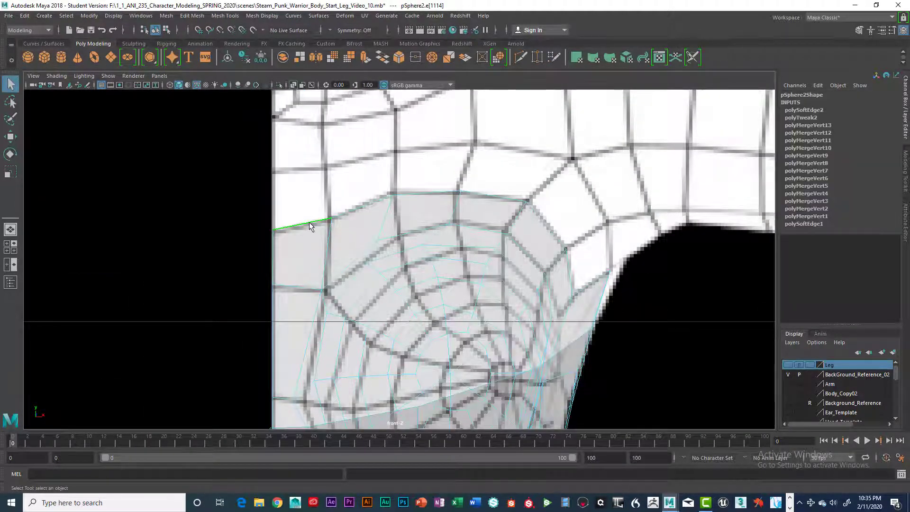
{"action": "left_click", "coordinate": [354, 210], "text": "shift"}
{"action": "left_click", "coordinate": [424, 195], "text": "shift"}
{"action": "left_click", "coordinate": [490, 197], "text": "shift"}
- Extrude the selected chest border edges and raise the new strip to the next row of the front reference wireframe
{"action": "key", "text": "space"}
{"action": "key", "text": "space"}
{"action": "key", "text": "ctrl+z"}
{"action": "left_click_drag", "start_coordinate": [559, 233], "coordinate": [411, 251], "text": "alt"}
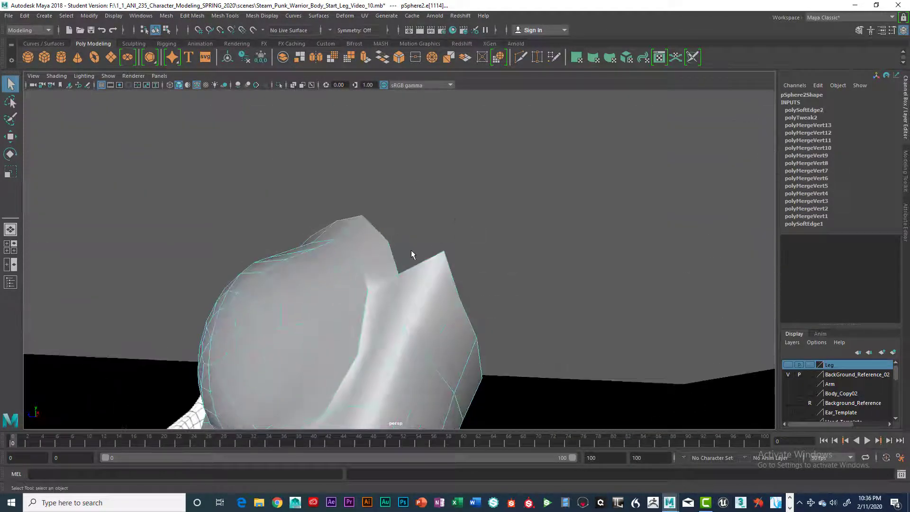
{"action": "left_click_drag", "start_coordinate": [467, 241], "coordinate": [491, 250], "text": "alt"}
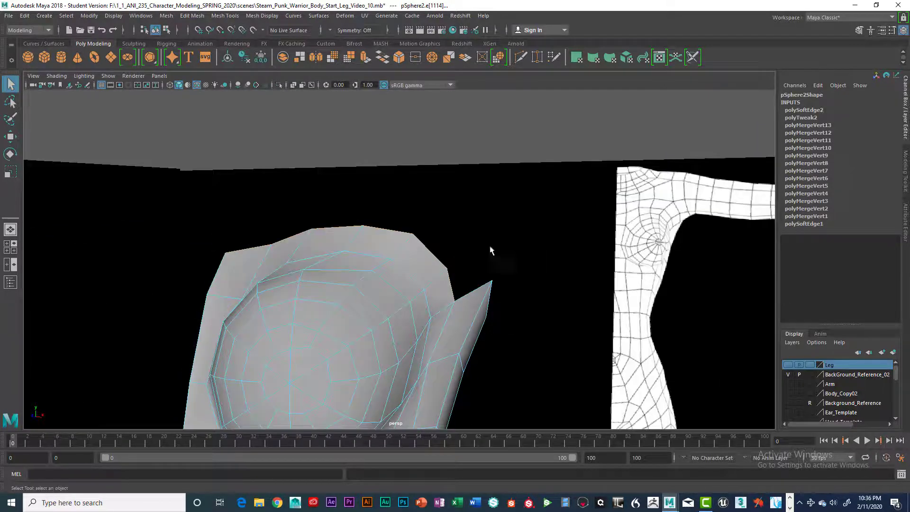
{"action": "key", "text": "space"}
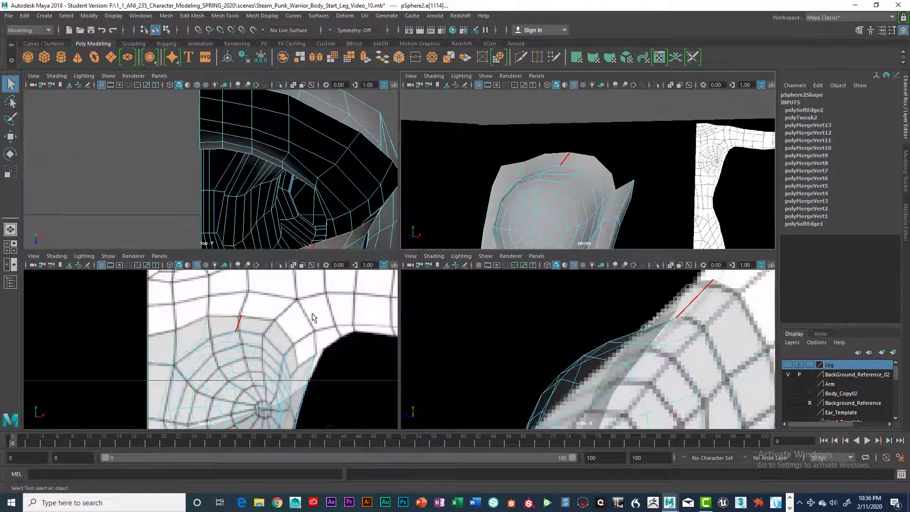
{"action": "key", "text": "space"}
{"action": "scroll", "coordinate": [481, 222], "scroll_direction": "up", "scroll_amount": 3}
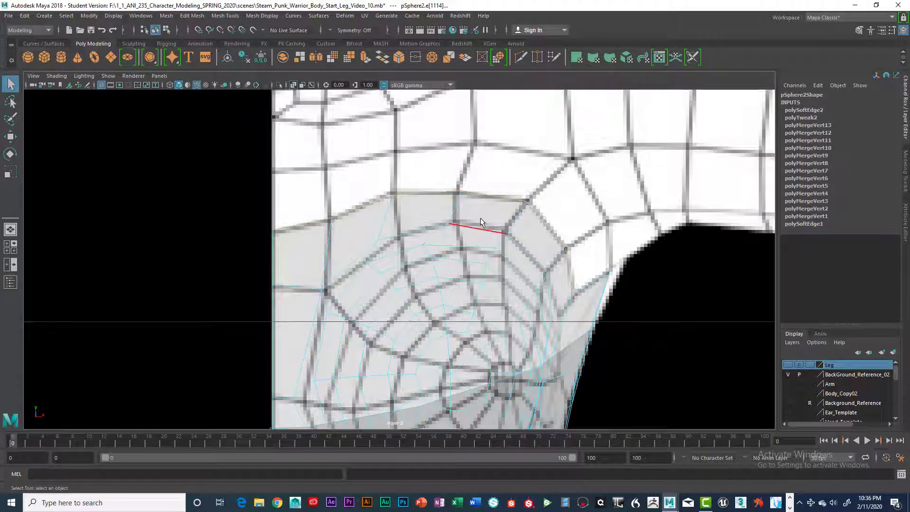
{"action": "key", "text": "ctrl+e"}
{"action": "key", "text": "w"}
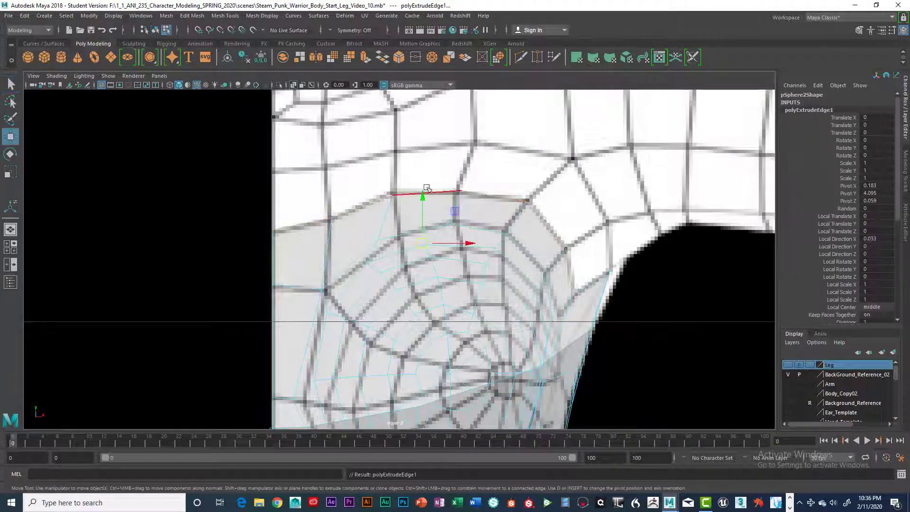
{"action": "left_click_drag", "start_coordinate": [422, 198], "coordinate": [423, 158]}
- Switch to vertex editing and move the extruded strip's vertices onto the front reference wireframe from the centre line to the armpit
{"action": "right_click_drag", "start_coordinate": [332, 169], "coordinate": [293, 169]}
{"action": "left_click_drag", "start_coordinate": [264, 159], "coordinate": [286, 194]}
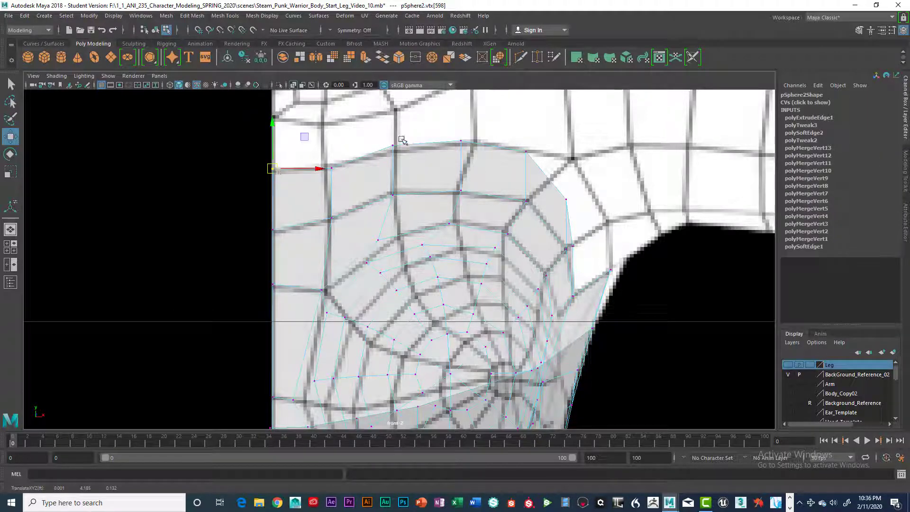
{"action": "left_click_drag", "start_coordinate": [406, 160], "coordinate": [386, 140]}
{"action": "left_click_drag", "start_coordinate": [393, 145], "coordinate": [396, 153]}
{"action": "left_click_drag", "start_coordinate": [454, 135], "coordinate": [573, 158]}
{"action": "left_click_drag", "start_coordinate": [556, 189], "coordinate": [609, 218]}
{"action": "left_click_drag", "start_coordinate": [568, 242], "coordinate": [612, 264]}
- In the side view, select the upper vertices of the extruded strip and move them back onto the reference profile
{"action": "scroll", "coordinate": [612, 263], "scroll_direction": "down", "scroll_amount": 3}
{"action": "key", "text": "space"}
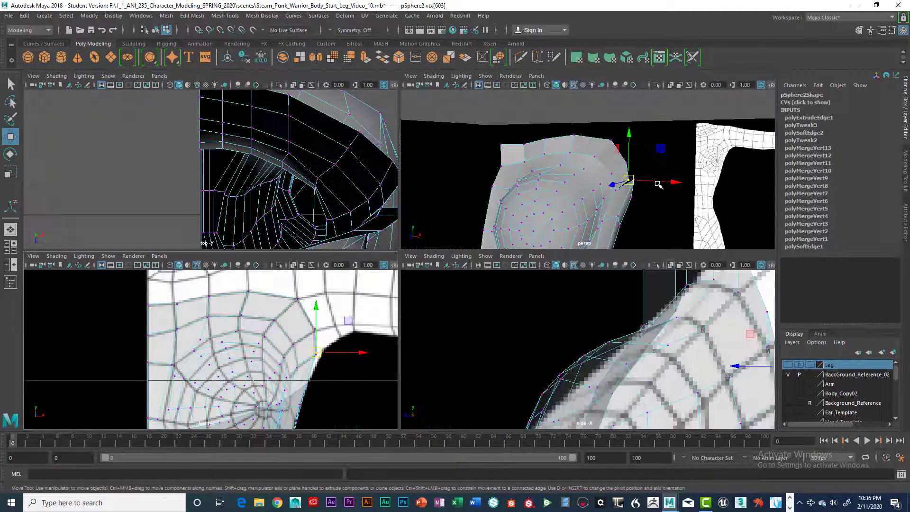
{"action": "key", "text": "space"}
{"action": "left_click_drag", "start_coordinate": [573, 236], "coordinate": [469, 275], "text": "alt"}
{"action": "key", "text": "space"}
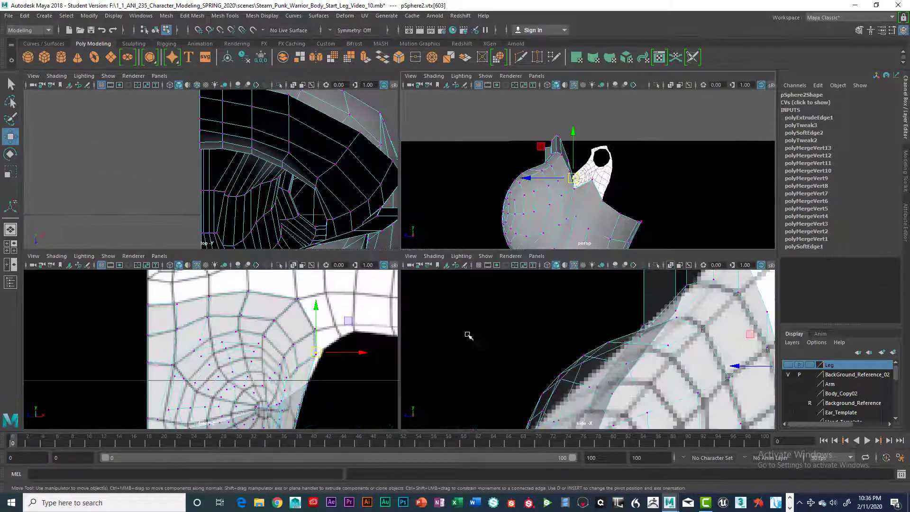
{"action": "key", "text": "space"}
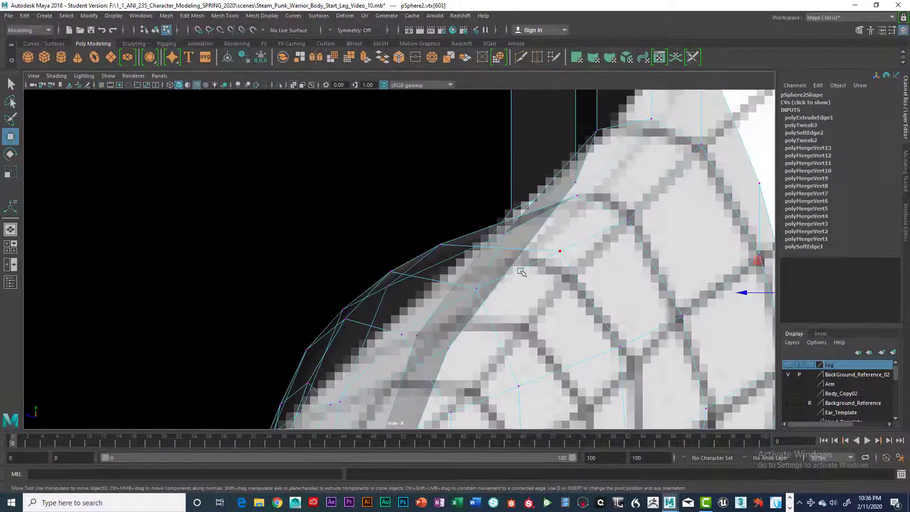
{"action": "scroll", "coordinate": [507, 268], "scroll_direction": "down", "scroll_amount": 4}
{"action": "left_click_drag", "start_coordinate": [541, 272], "coordinate": [540, 275], "text": "alt"}
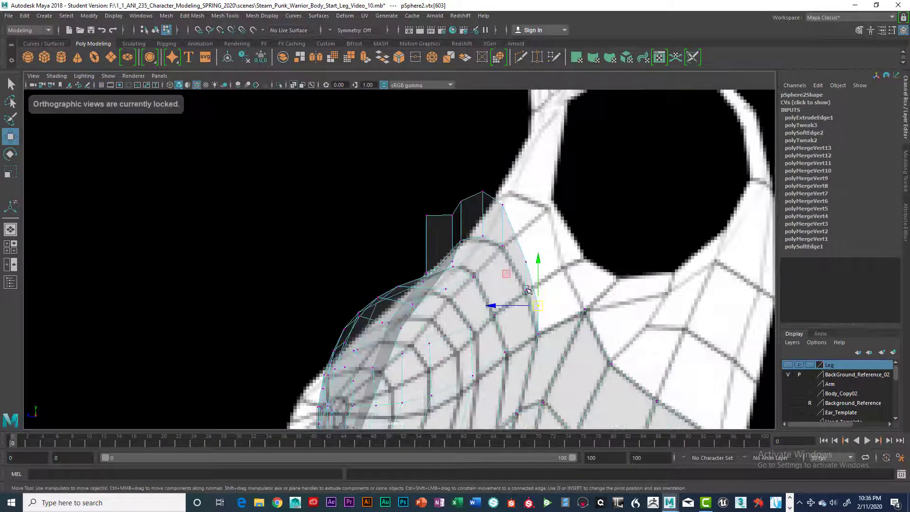
{"action": "middle_click_drag", "start_coordinate": [540, 275], "coordinate": [488, 319], "text": "alt"}
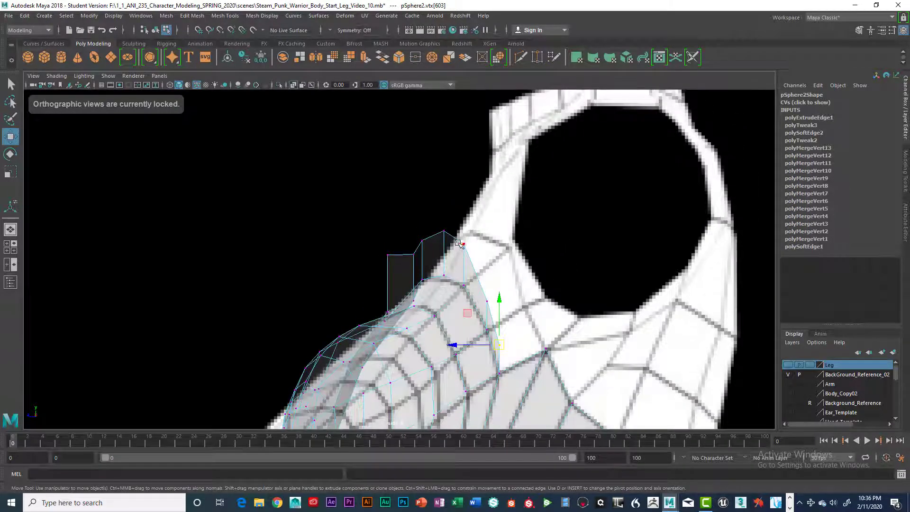
{"action": "left_click_drag", "start_coordinate": [359, 219], "coordinate": [499, 274]}
{"action": "left_click_drag", "start_coordinate": [425, 245], "coordinate": [464, 248]}
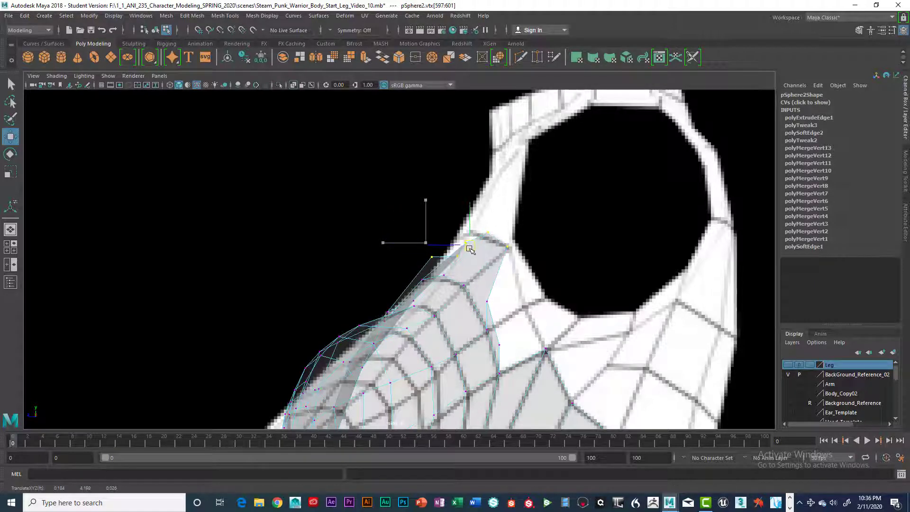
{"action": "left_click_drag", "start_coordinate": [468, 249], "coordinate": [400, 285]}
- In the perspective view, move the strip's two outer armpit vertices backward in depth toward the side panel's open border
{"action": "key", "text": "space"}
{"action": "key", "text": "space"}
{"action": "scroll", "coordinate": [450, 282], "scroll_direction": "up", "scroll_amount": 3}
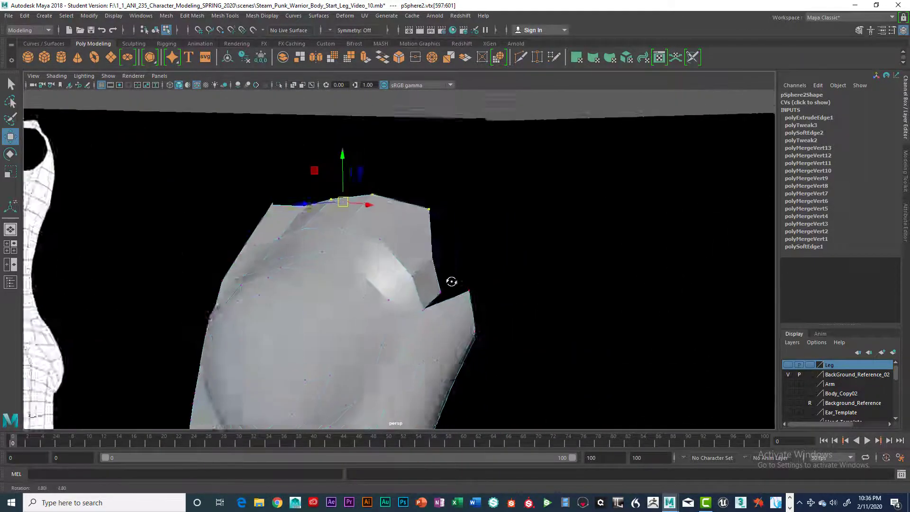
{"action": "left_click_drag", "start_coordinate": [463, 281], "coordinate": [384, 280]}
{"action": "scroll", "coordinate": [447, 304], "scroll_direction": "up", "scroll_amount": 3}
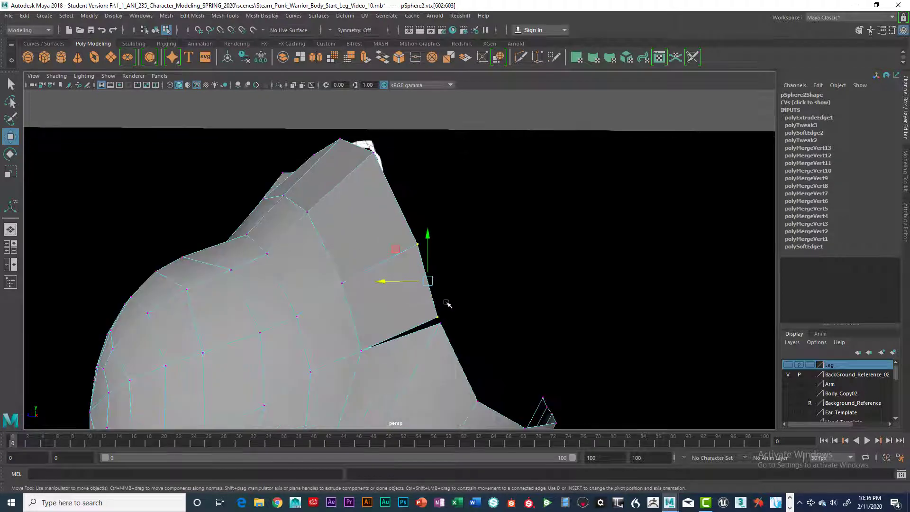
- Try to weld the strip's outer corner vertex to the side panel's corner with the Target Weld tool
{"action": "left_click_drag", "start_coordinate": [477, 296], "coordinate": [437, 289], "text": "alt"}
{"action": "right_click_drag", "start_coordinate": [436, 289], "coordinate": [427, 289]}
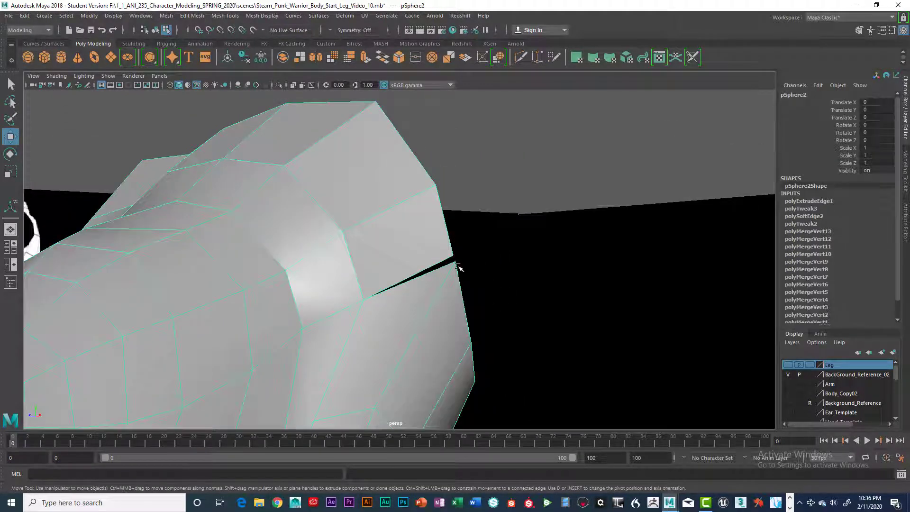
{"action": "key", "text": "space"}
{"action": "right_click_drag", "start_coordinate": [423, 253], "coordinate": [422, 228], "text": "shift"}
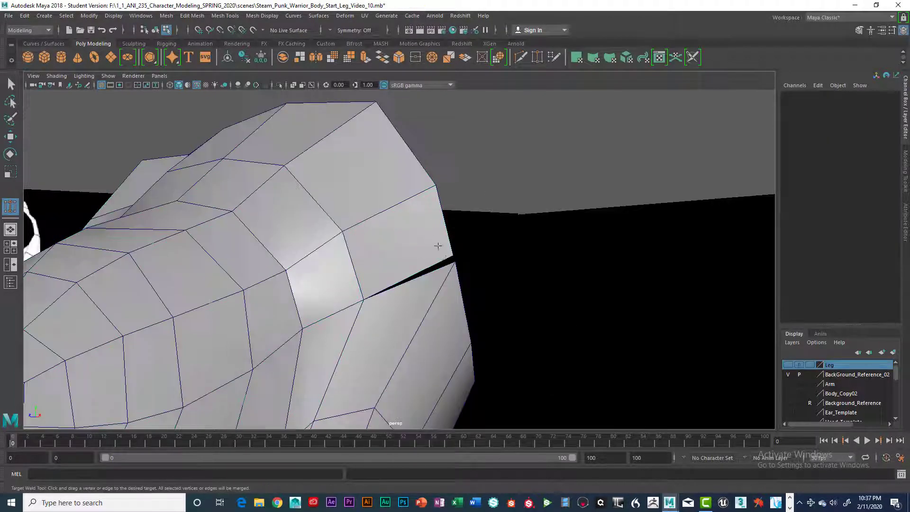
{"action": "left_click", "coordinate": [451, 256]}
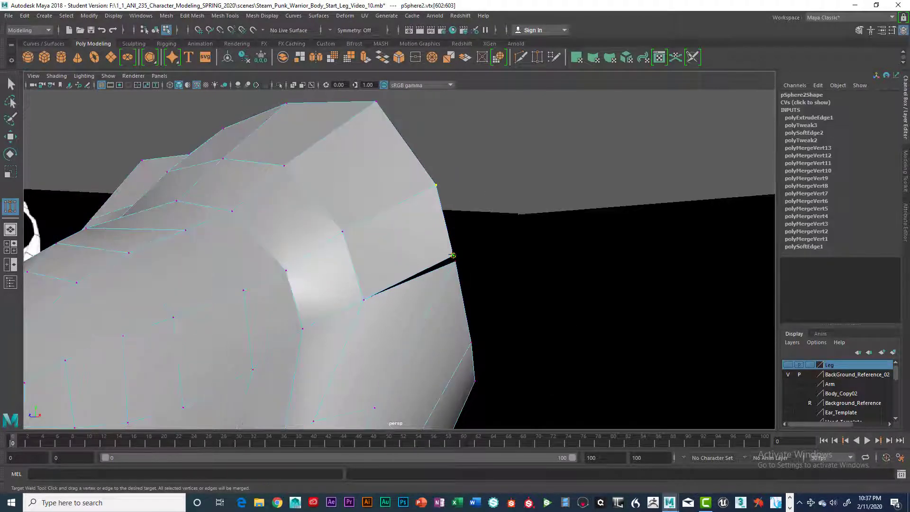
{"action": "key", "text": "ctrl+z"}
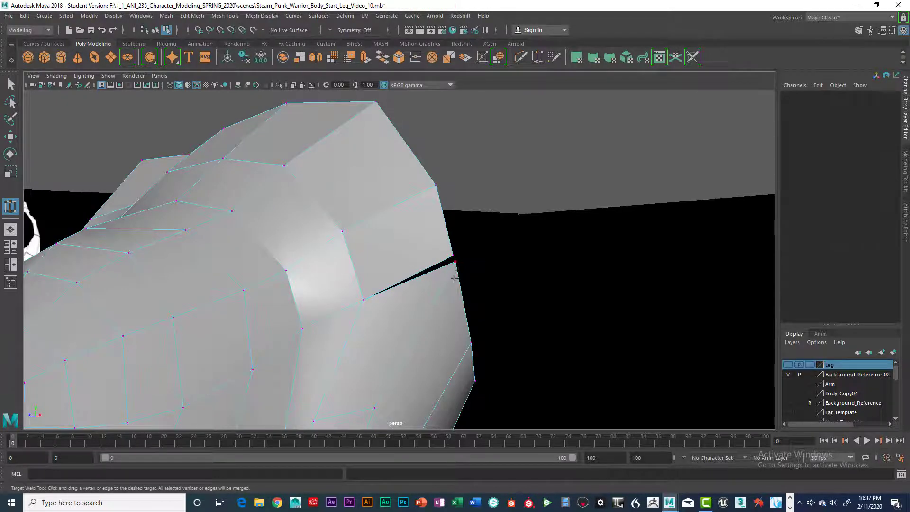
{"action": "left_click_drag", "start_coordinate": [444, 301], "coordinate": [412, 299], "text": "alt"}
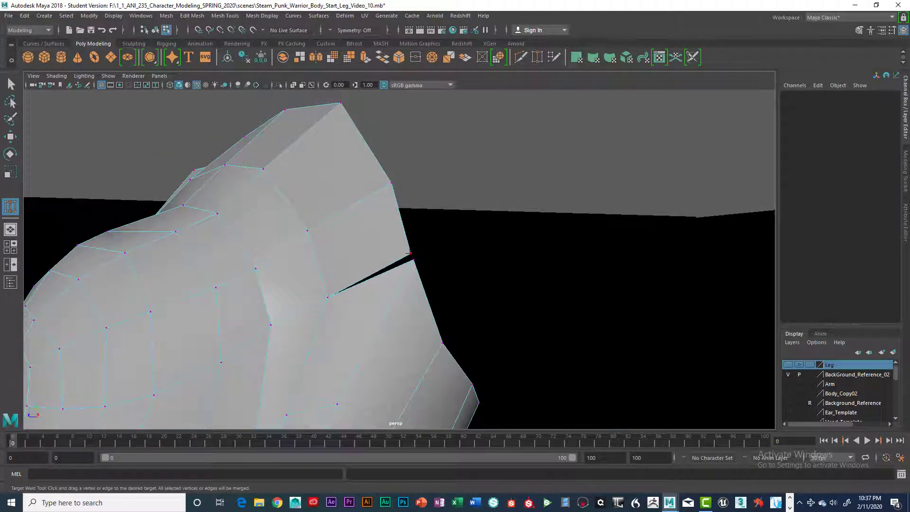
{"action": "left_click_drag", "start_coordinate": [463, 283], "coordinate": [386, 255], "text": "alt"}
- Select the two neighbouring corner vertices at the open armpit seam and merge them to close the gap
{"action": "left_click", "coordinate": [11, 84]}
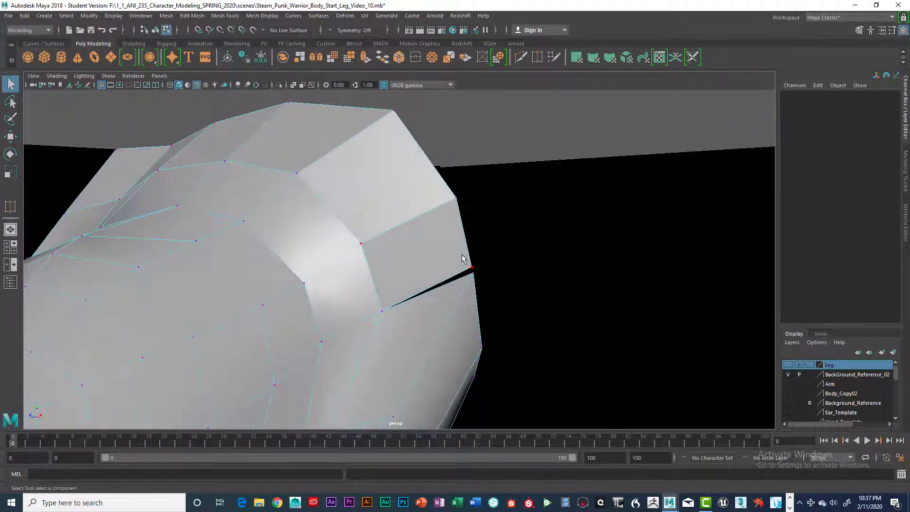
{"action": "left_click_drag", "start_coordinate": [463, 258], "coordinate": [491, 288]}
{"action": "key", "text": "space"}
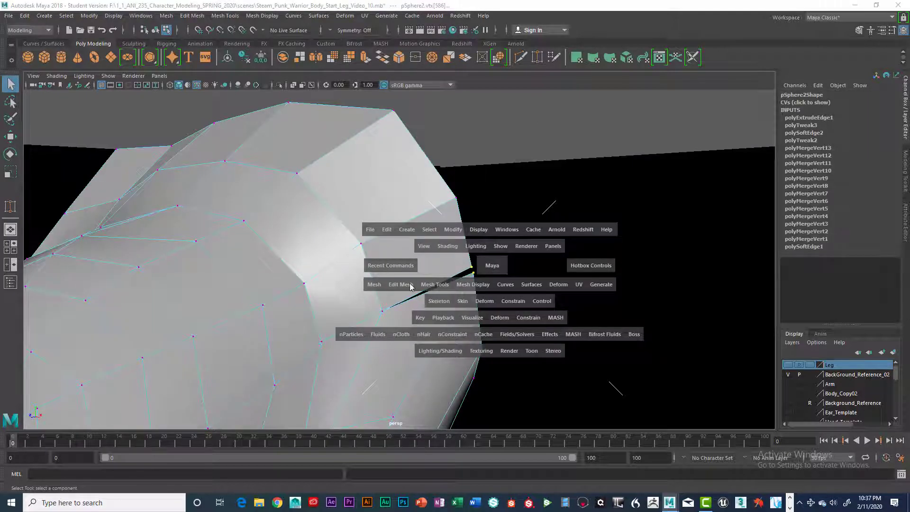
{"action": "left_click", "coordinate": [410, 287]}
{"action": "left_click", "coordinate": [426, 306]}
- Try to move the strip's upper vertex beside the centre line in depth in the perspective view
{"action": "left_click_drag", "start_coordinate": [417, 234], "coordinate": [405, 282], "text": "alt"}
{"action": "middle_click_drag", "start_coordinate": [394, 282], "coordinate": [448, 219], "text": "alt"}
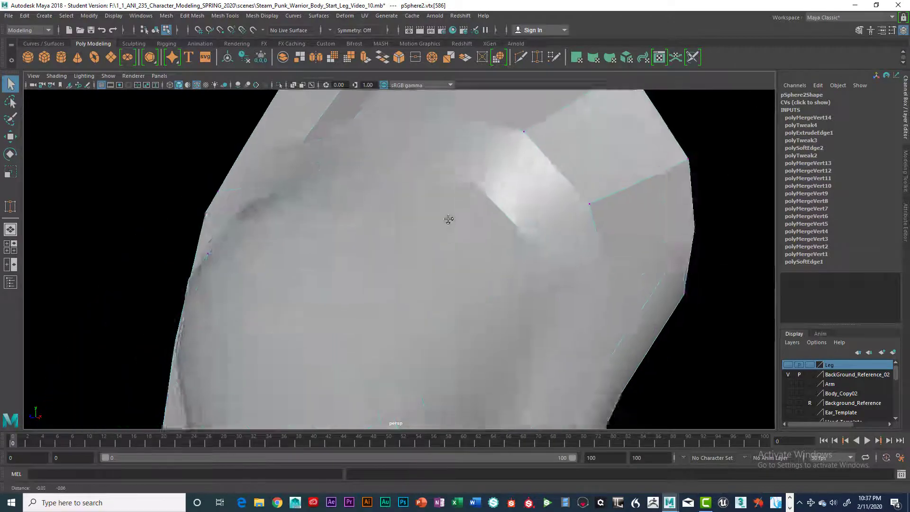
{"action": "left_click_drag", "start_coordinate": [448, 219], "coordinate": [399, 243], "text": "alt"}
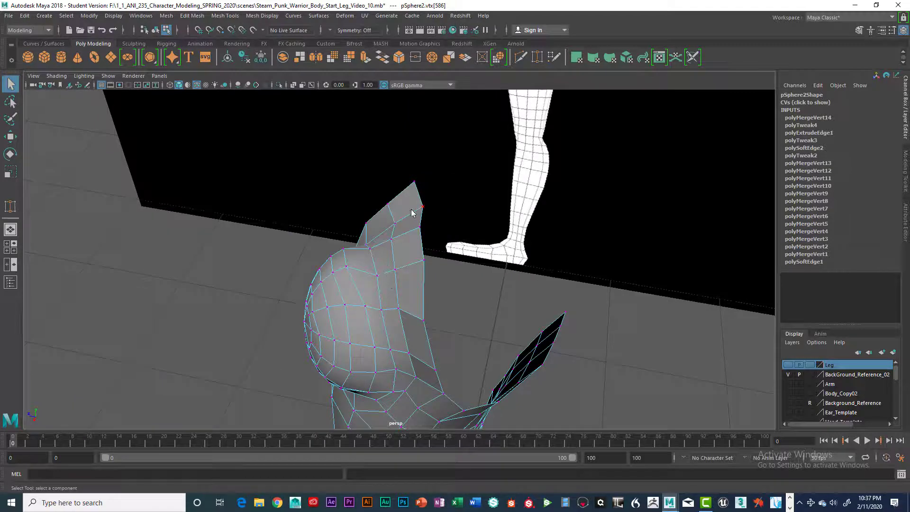
{"action": "right_click_drag", "start_coordinate": [411, 209], "coordinate": [383, 207]}
{"action": "key", "text": "w"}
{"action": "left_click_drag", "start_coordinate": [406, 206], "coordinate": [399, 206]}
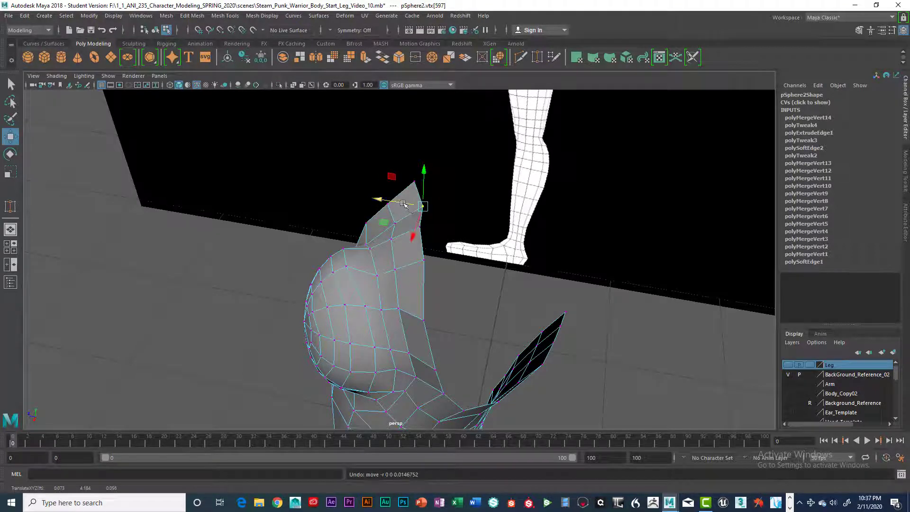
- In the front view, nudge the strip's two upper vertices nearest the centre line onto the reference wireframe
{"action": "left_click_drag", "start_coordinate": [402, 222], "coordinate": [336, 331], "text": "alt"}
{"action": "key", "text": "space"}
{"action": "key", "text": "space"}
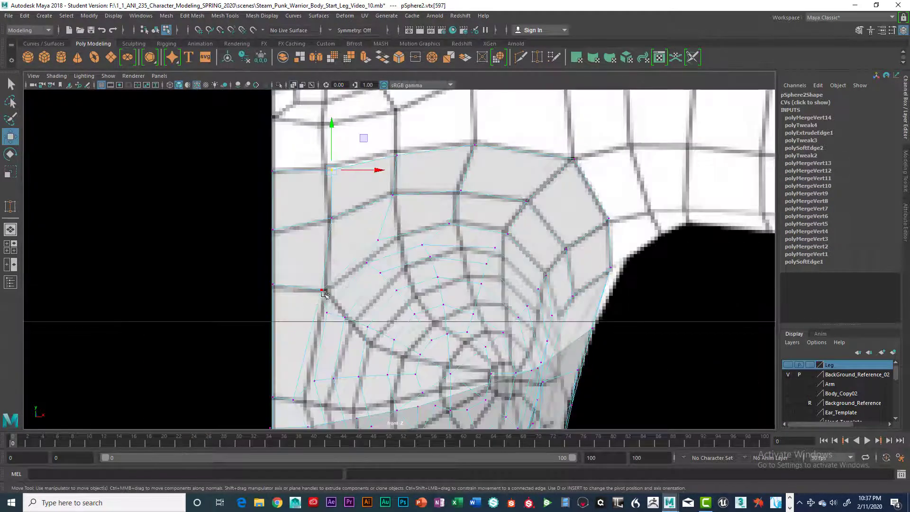
{"action": "scroll", "coordinate": [333, 236], "scroll_direction": "up", "scroll_amount": 4}
{"action": "mouse_move", "coordinate": [334, 214]}
{"action": "left_mouse_down"}
{"action": "mouse_move", "coordinate": [325, 214]}
{"action": "mouse_move", "coordinate": [332, 210]}
{"action": "left_mouse_up"}
{"action": "left_click", "coordinate": [397, 196]}
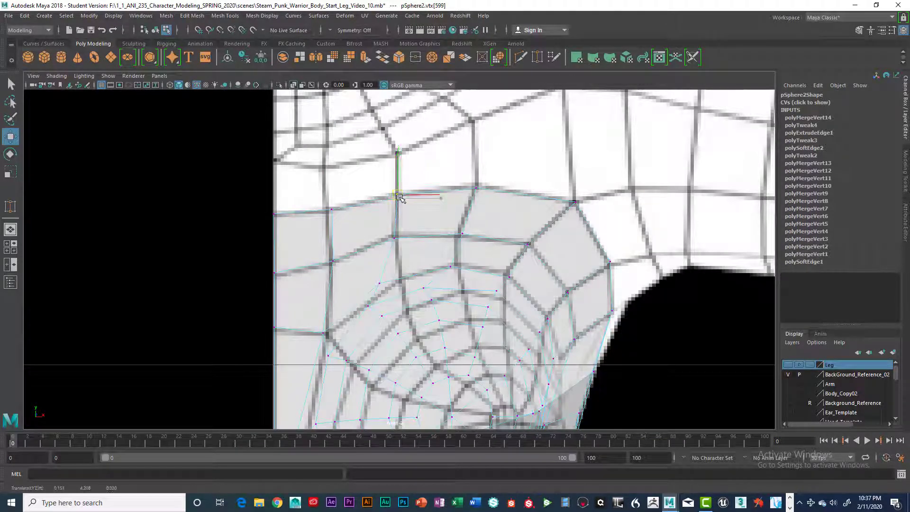
- Switch to edge selection and select the two outer border edges beside the armpit in the front view
{"action": "scroll", "coordinate": [574, 226], "scroll_direction": "down", "scroll_amount": 2}
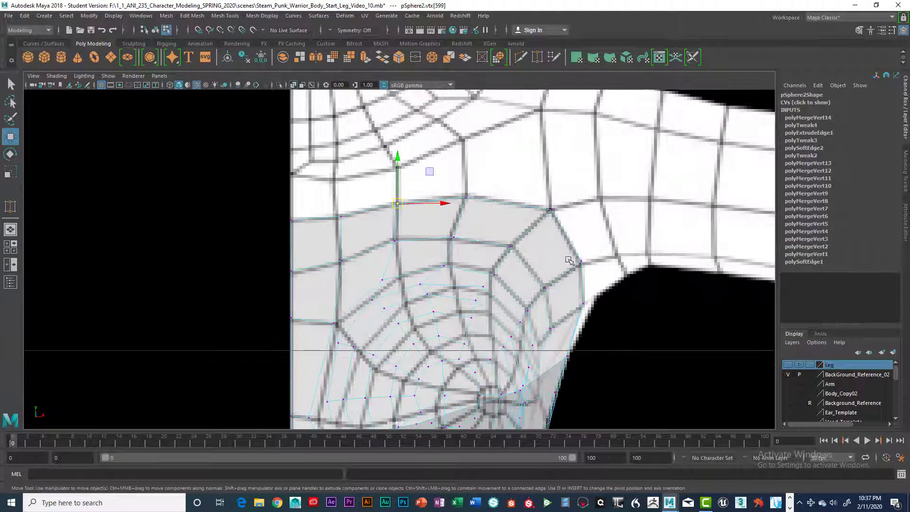
{"action": "left_click", "coordinate": [550, 261], "text": "alt"}
{"action": "middle_click_drag", "start_coordinate": [548, 260], "coordinate": [493, 248], "text": "alt"}
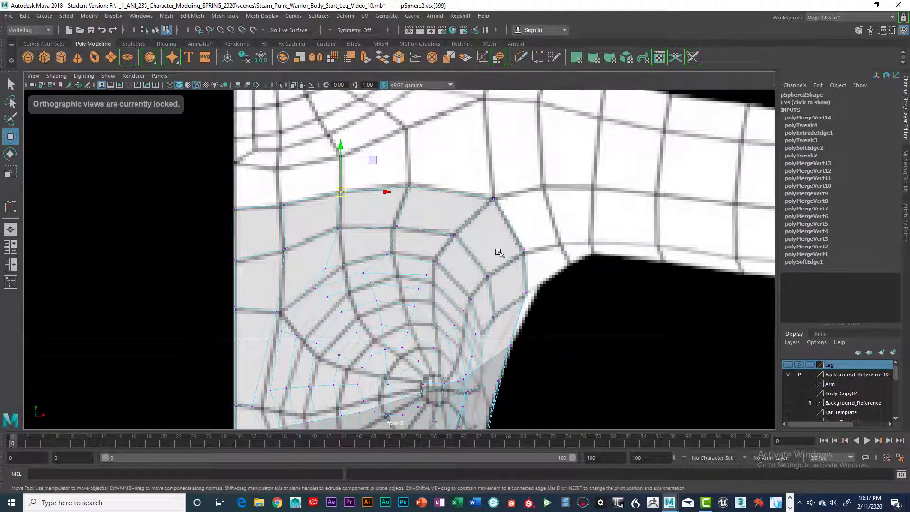
{"action": "right_click_drag", "start_coordinate": [511, 227], "coordinate": [508, 205]}
{"action": "left_click", "coordinate": [506, 217]}
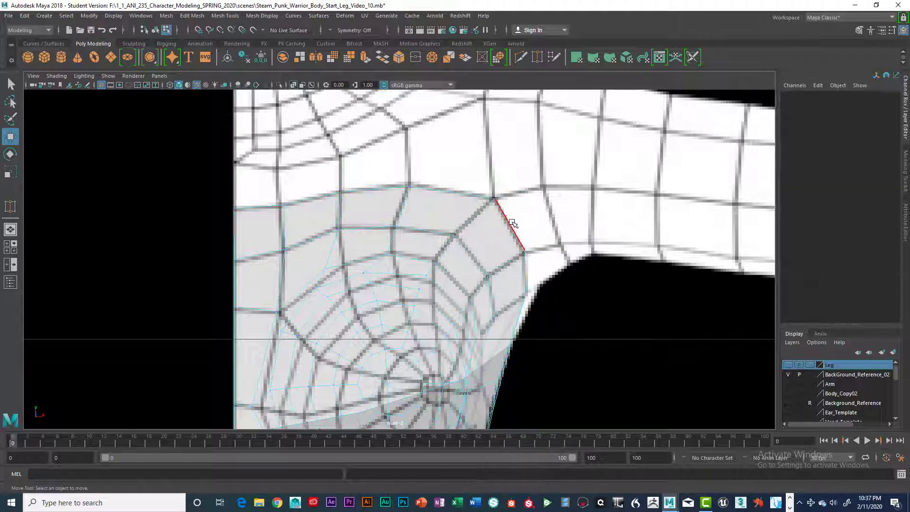
{"action": "left_click", "coordinate": [525, 269], "text": "shift"}
- Switch to vertex selection in the side view and move the middle armpit border vertex onto the reference wireframe
{"action": "key", "text": "space"}
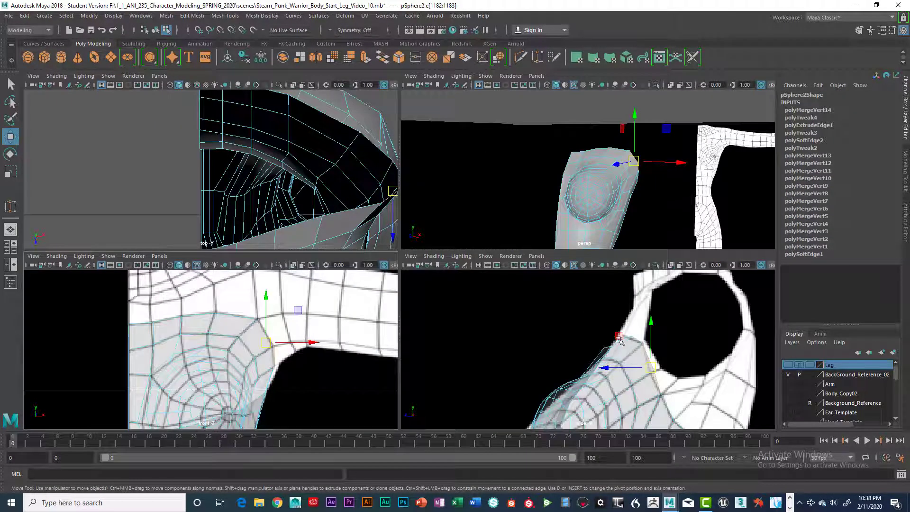
{"action": "key", "text": "space"}
{"action": "middle_click_drag", "start_coordinate": [586, 313], "coordinate": [574, 236], "text": "alt"}
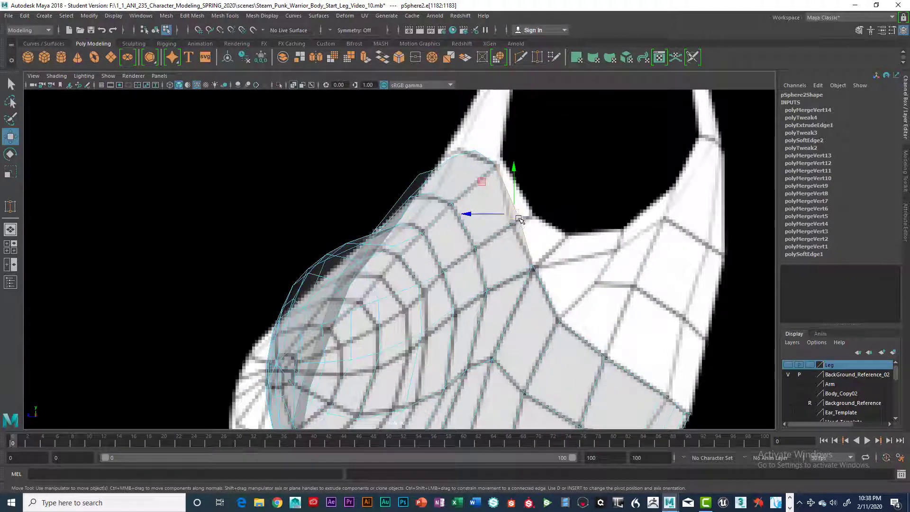
{"action": "right_click_drag", "start_coordinate": [519, 220], "coordinate": [485, 219]}
{"action": "left_click", "coordinate": [528, 234]}
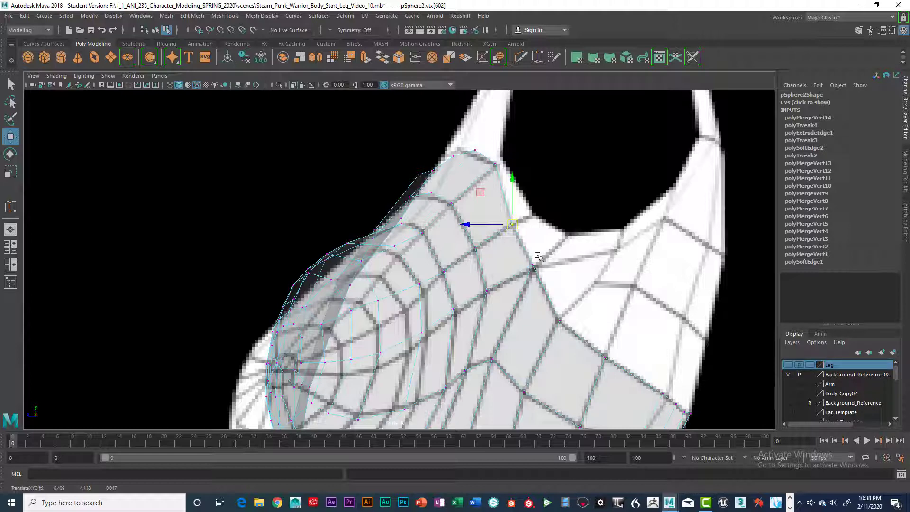
{"action": "key", "text": "ctrl+z"}
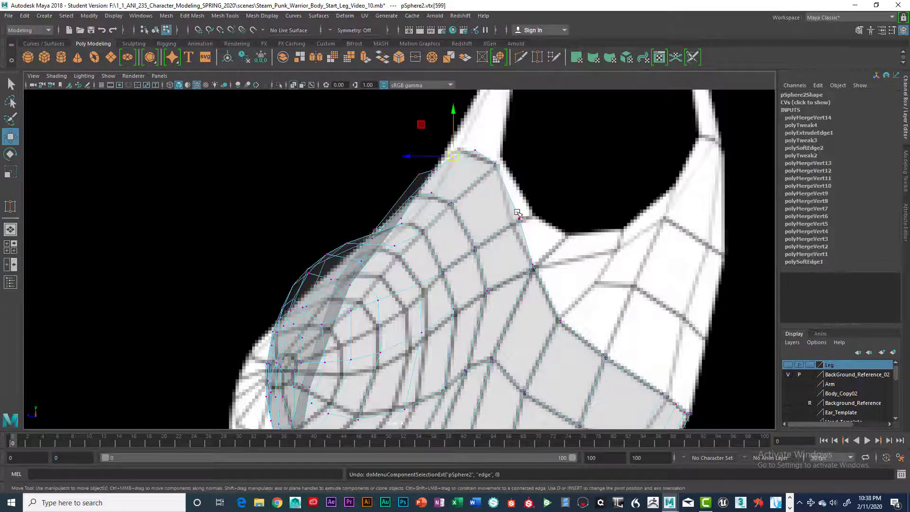
{"action": "left_click", "coordinate": [517, 213]}
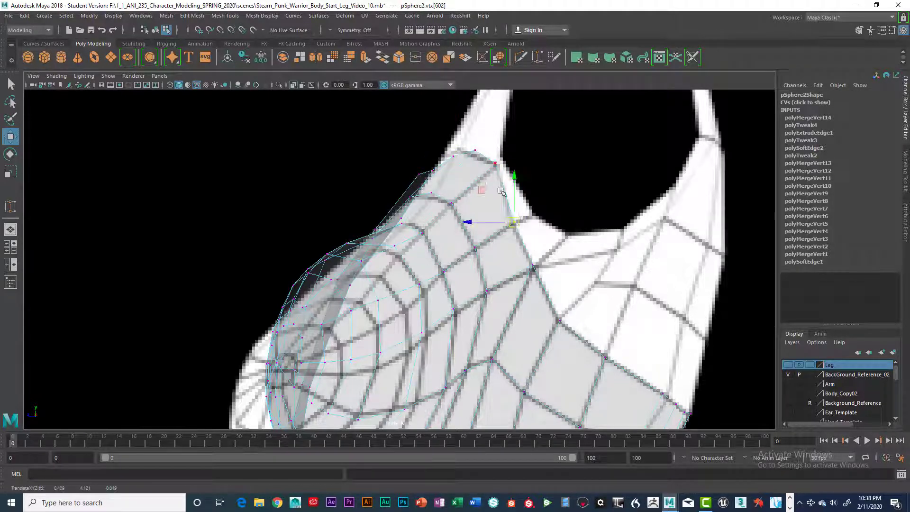
- Return to edge selection and select the two armpit border edges in the side view, undoing the accidental edge move
{"action": "right_click_drag", "start_coordinate": [502, 191], "coordinate": [500, 167]}
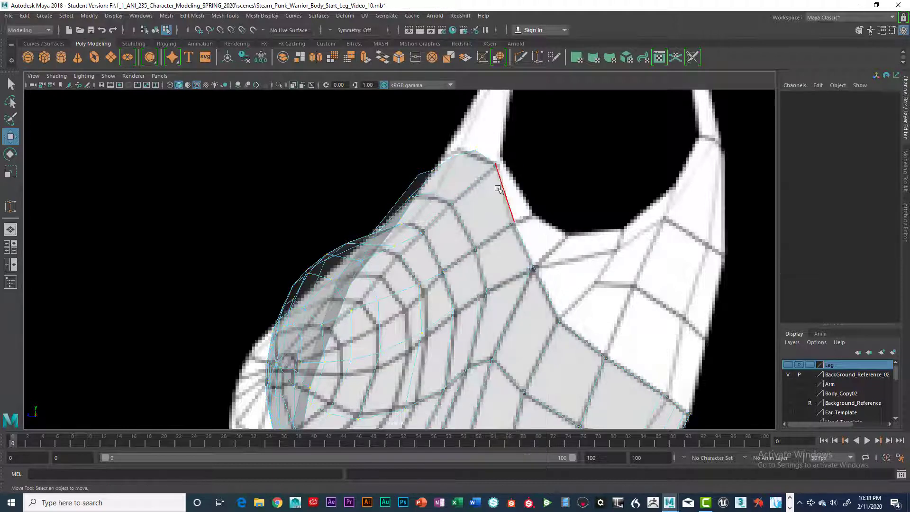
{"action": "left_click", "coordinate": [505, 194]}
{"action": "left_click_drag", "start_coordinate": [508, 196], "coordinate": [514, 193]}
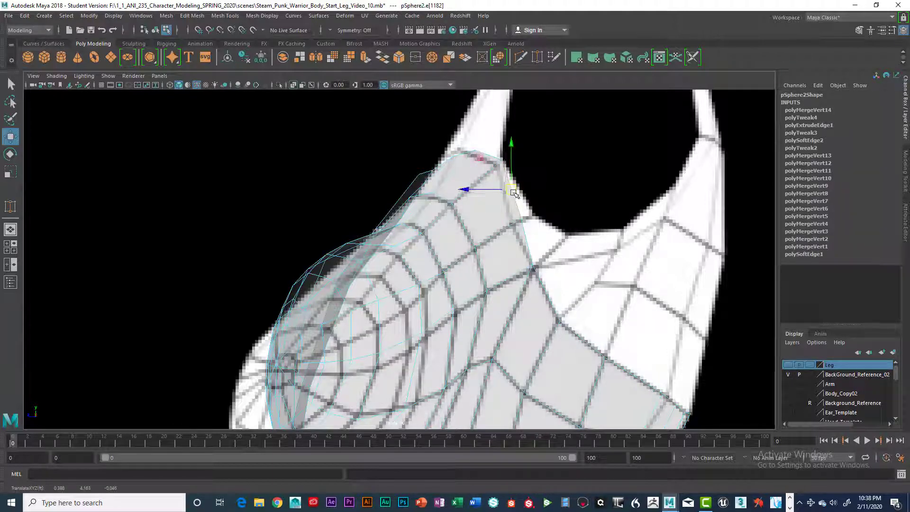
{"action": "key", "text": "ctrl+z"}
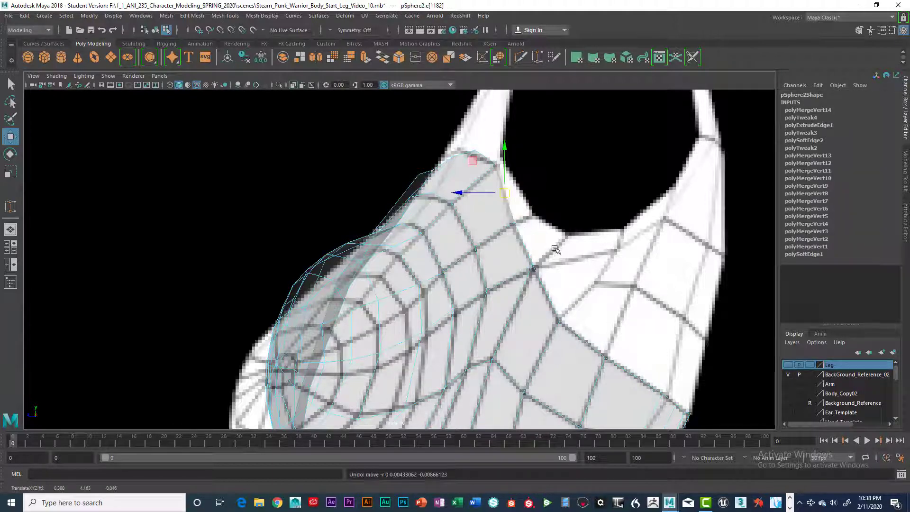
{"action": "left_click", "coordinate": [526, 244], "text": "shift"}
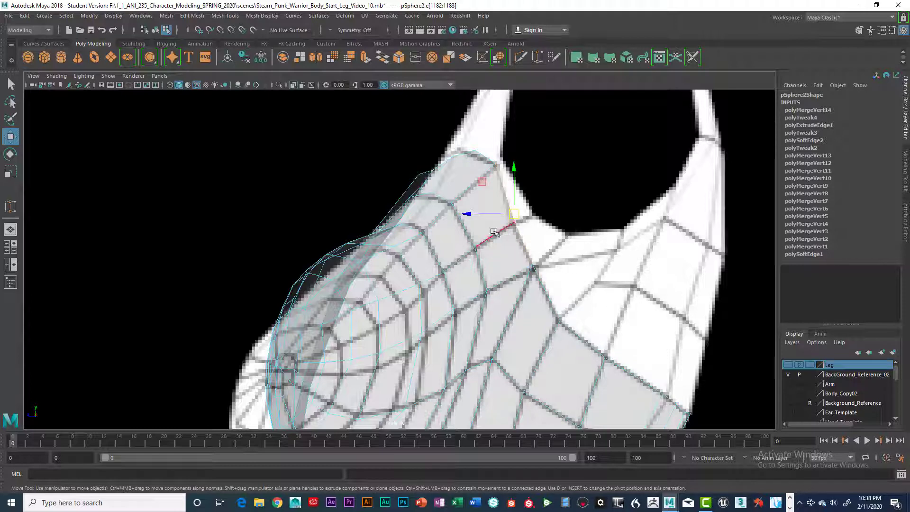
- Switch to vertex selection in the side view and move the strip's centre-line vertex onto the reference outline
{"action": "key", "text": "space"}
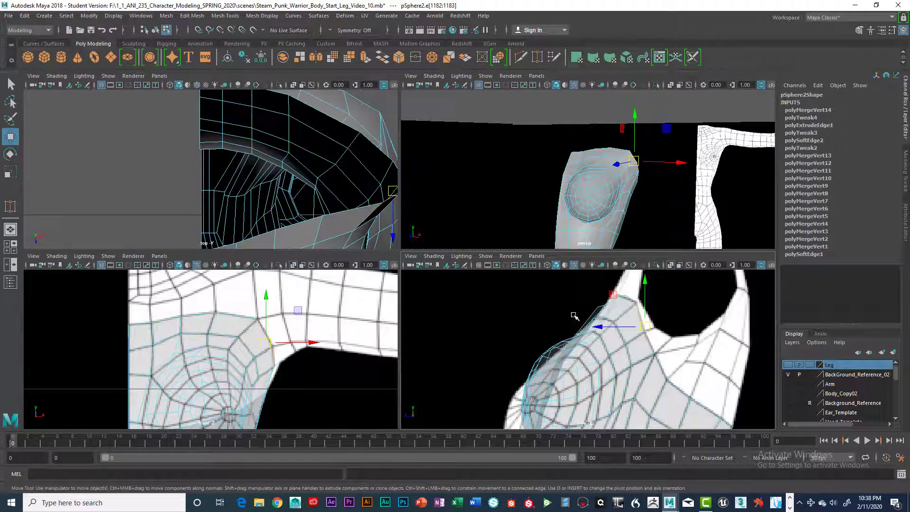
{"action": "key", "text": "space"}
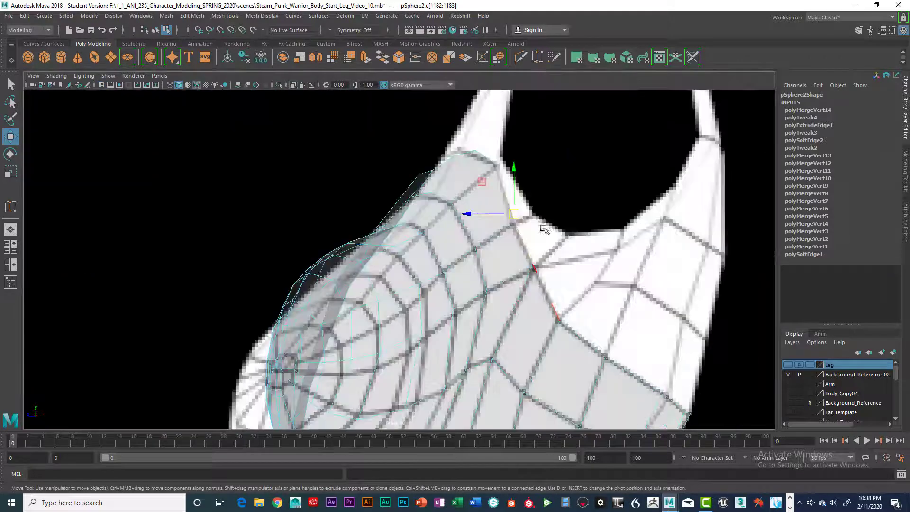
{"action": "right_click", "coordinate": [419, 170]}
{"action": "left_click", "coordinate": [426, 173]}
{"action": "right_click", "coordinate": [421, 170]}
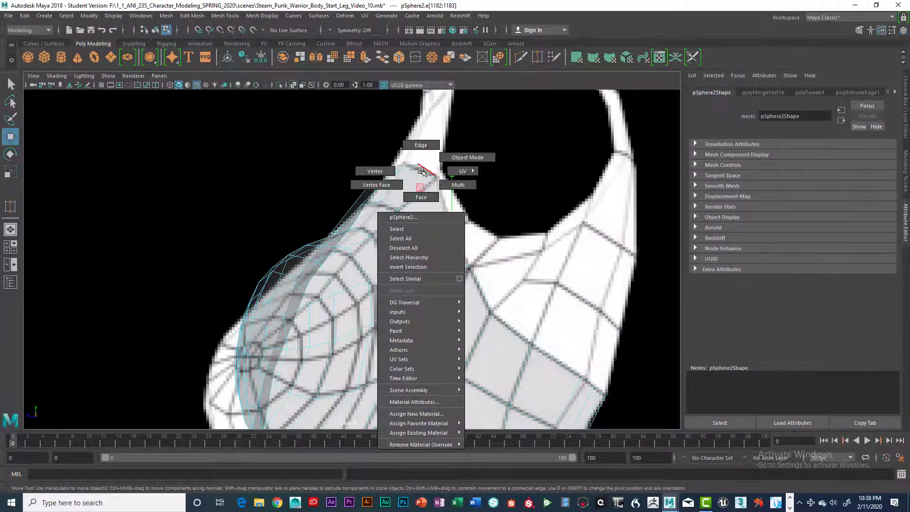
{"action": "left_click", "coordinate": [390, 172]}
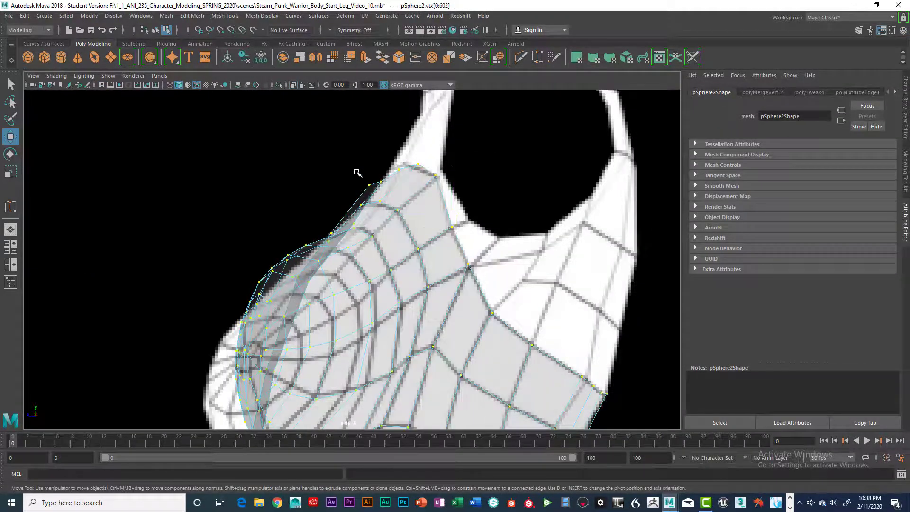
{"action": "left_click_drag", "start_coordinate": [369, 190], "coordinate": [369, 189]}
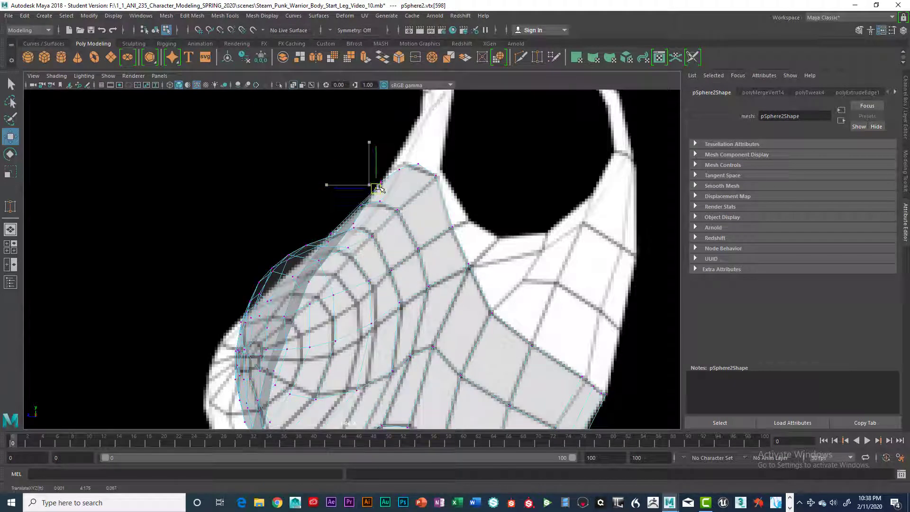
- Extrude the two armpit border edges selected in the front view and pull the new edges backward in the side view
{"action": "key", "text": "space"}
{"action": "key", "text": "space"}
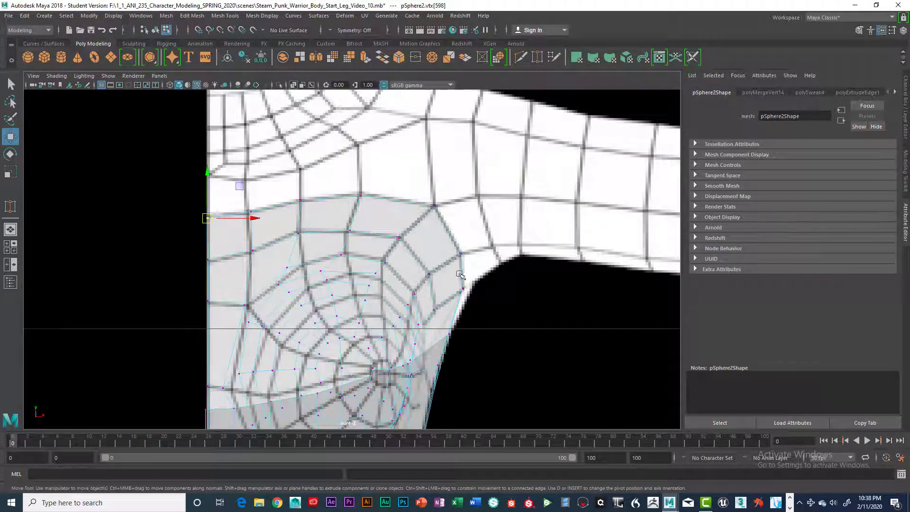
{"action": "right_click_drag", "start_coordinate": [449, 230], "coordinate": [449, 203]}
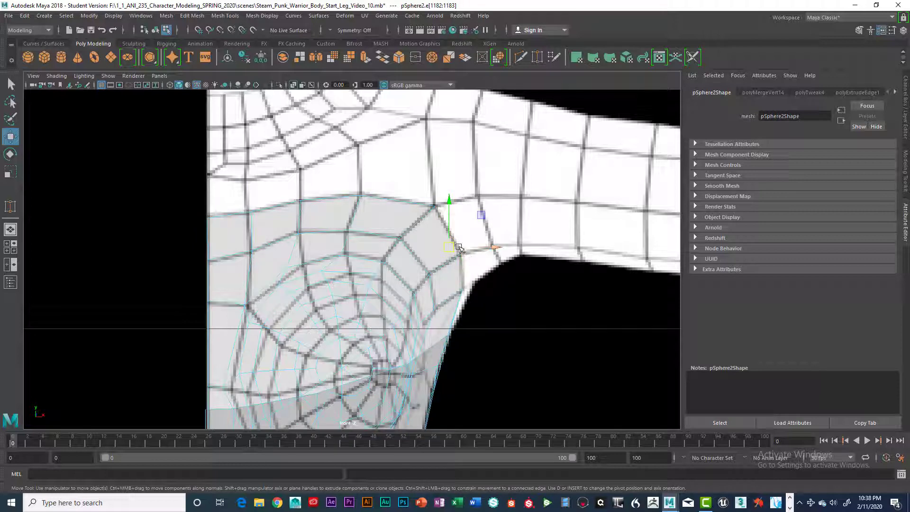
{"action": "left_click_drag", "start_coordinate": [457, 246], "coordinate": [467, 241]}
{"action": "key", "text": "ctrl+z"}
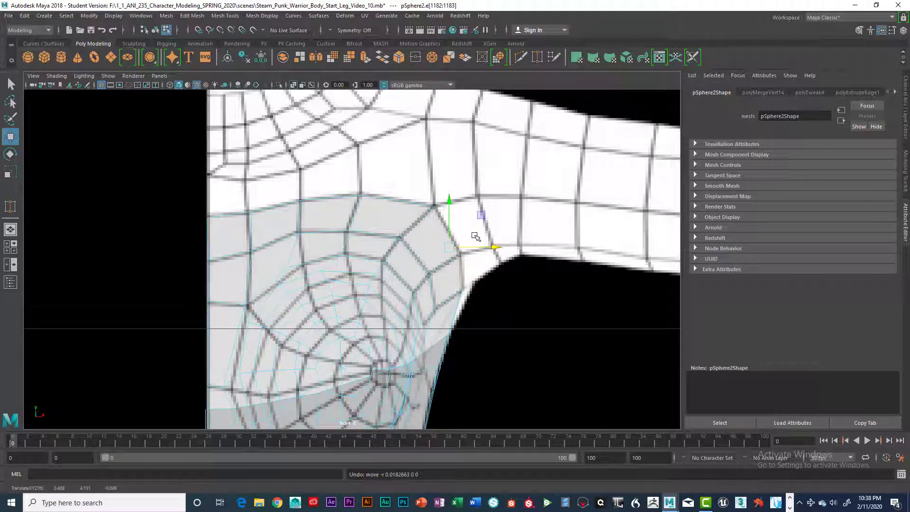
{"action": "key", "text": "ctrl+e"}
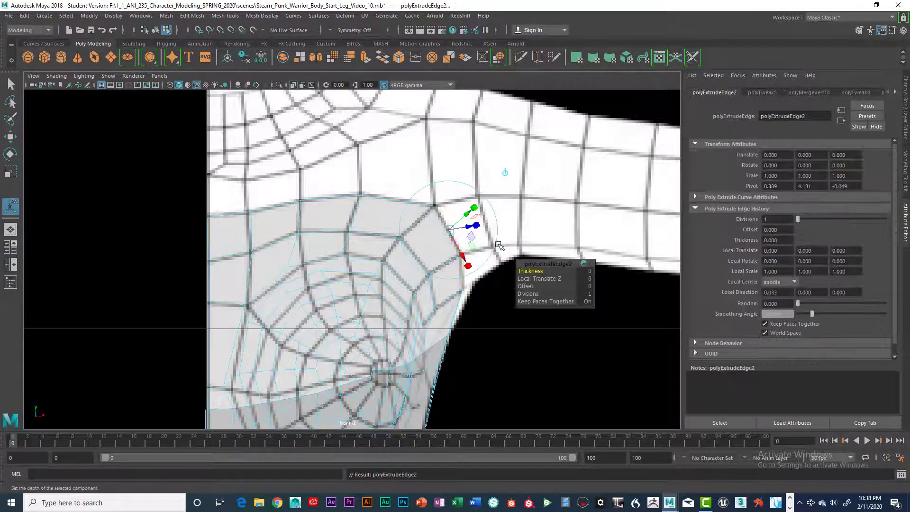
{"action": "key", "text": "space"}
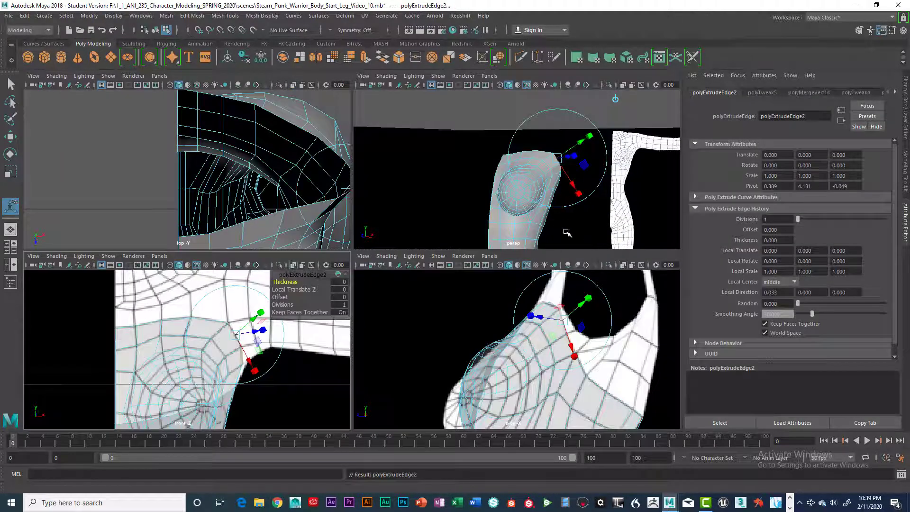
{"action": "key", "text": "space"}
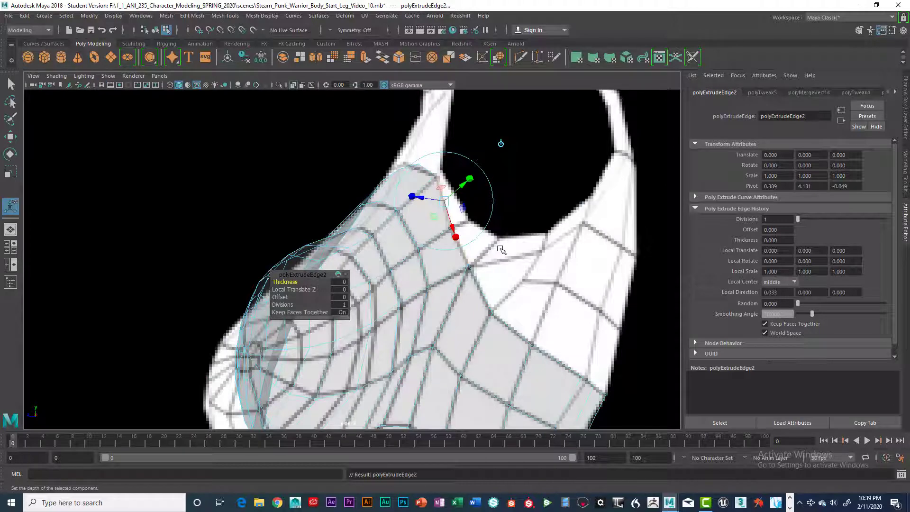
{"action": "key", "text": "w"}
{"action": "left_click_drag", "start_coordinate": [428, 219], "coordinate": [472, 218]}
- Switch to vertex selection and move the three extruded armpit vertices onto the reference outline in the side view
{"action": "right_click", "coordinate": [471, 181]}
{"action": "left_click", "coordinate": [424, 179]}
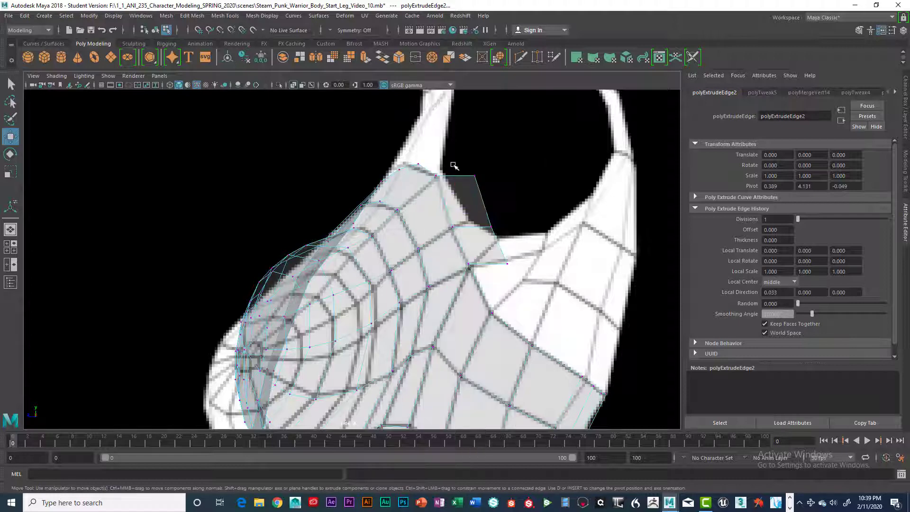
{"action": "left_click", "coordinate": [454, 176]}
{"action": "left_click_drag", "start_coordinate": [455, 178], "coordinate": [442, 174]}
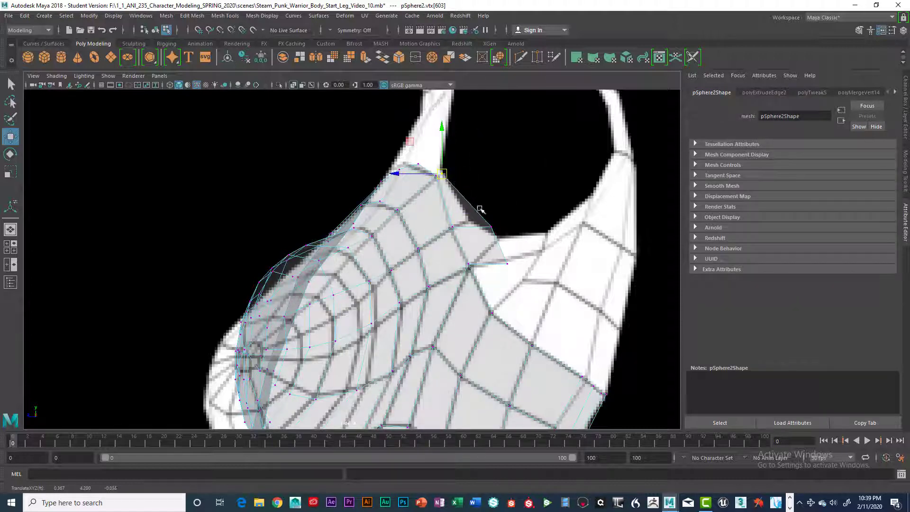
{"action": "mouse_move", "coordinate": [480, 208]}
{"action": "left_mouse_down"}
{"action": "mouse_move", "coordinate": [503, 241]}
{"action": "mouse_move", "coordinate": [469, 222]}
{"action": "left_mouse_up"}
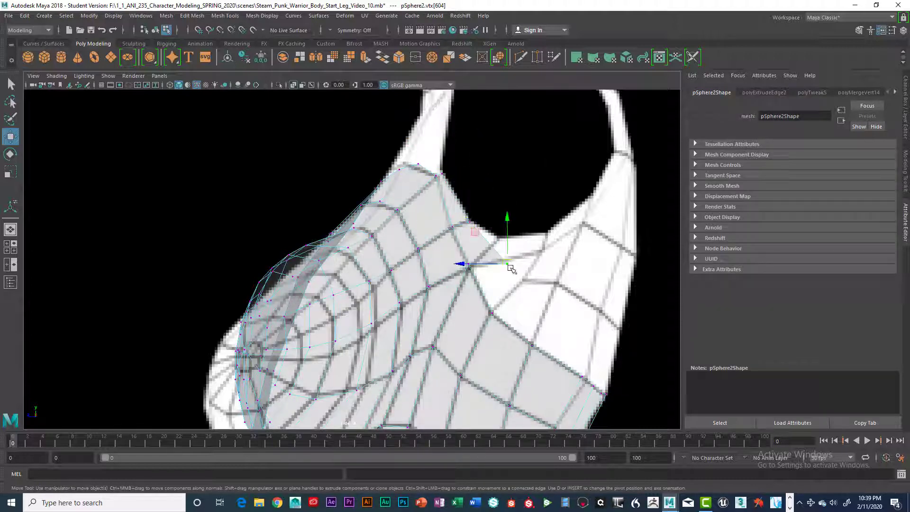
{"action": "left_click", "coordinate": [507, 263]}
{"action": "left_click_drag", "start_coordinate": [507, 263], "coordinate": [500, 239]}
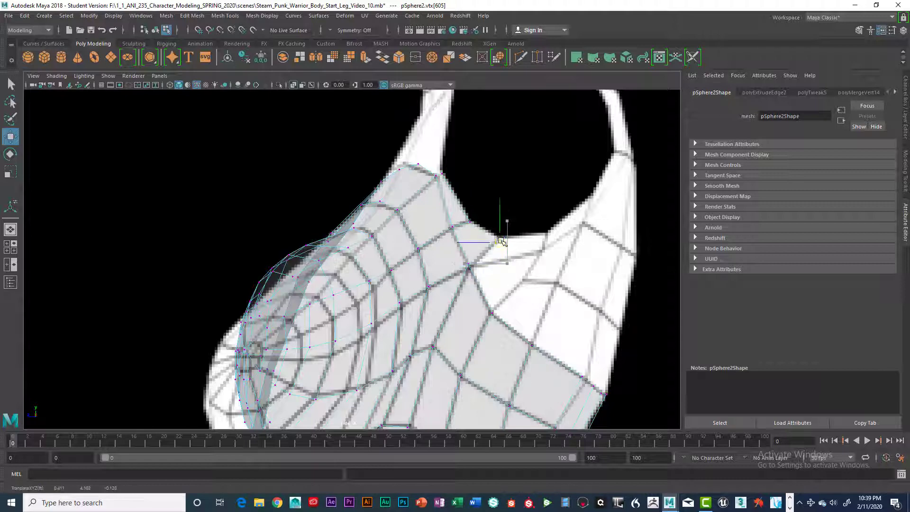
- Select the lower armpit corner vertex in the side view and check its alignment against the reference in the front view
{"action": "left_click", "coordinate": [469, 265]}
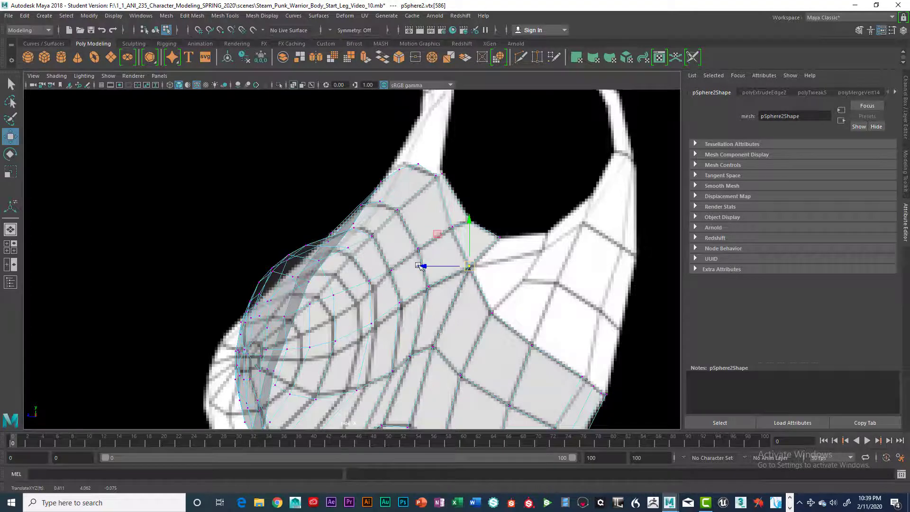
{"action": "key", "text": "space"}
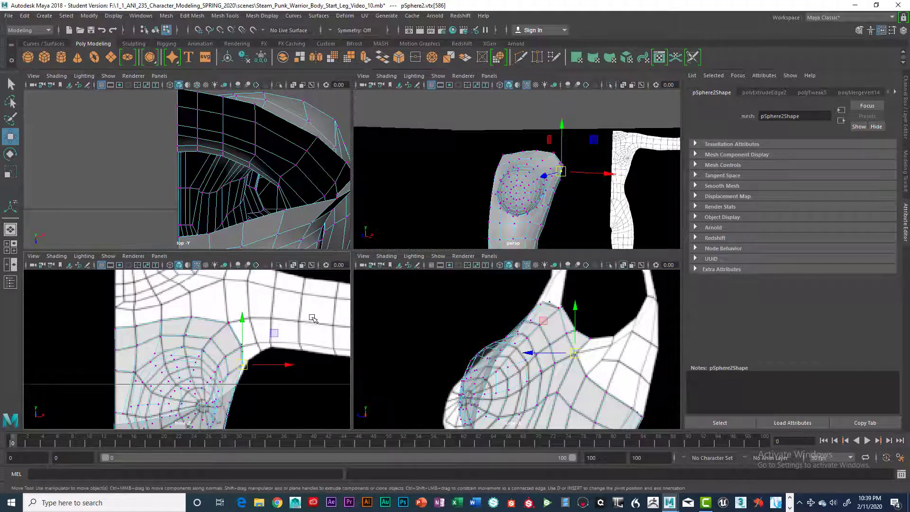
{"action": "key", "text": "space"}
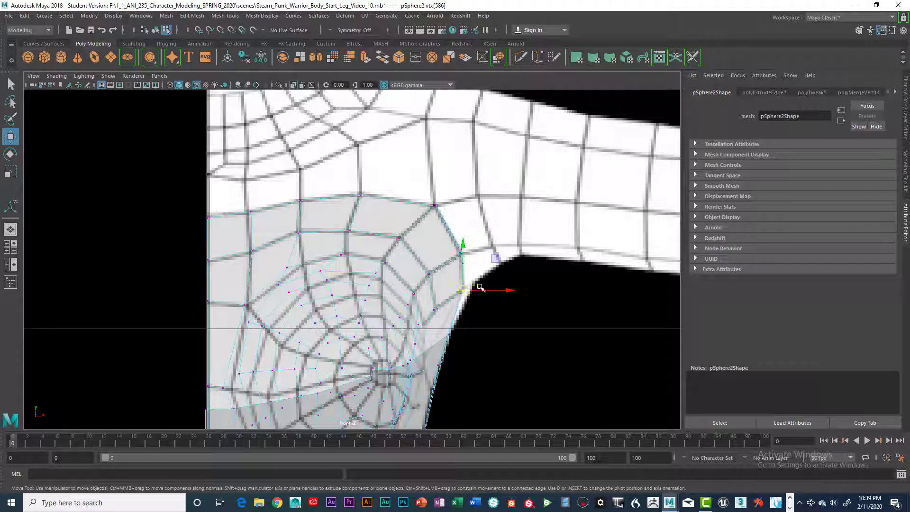
{"action": "key", "text": "space"}
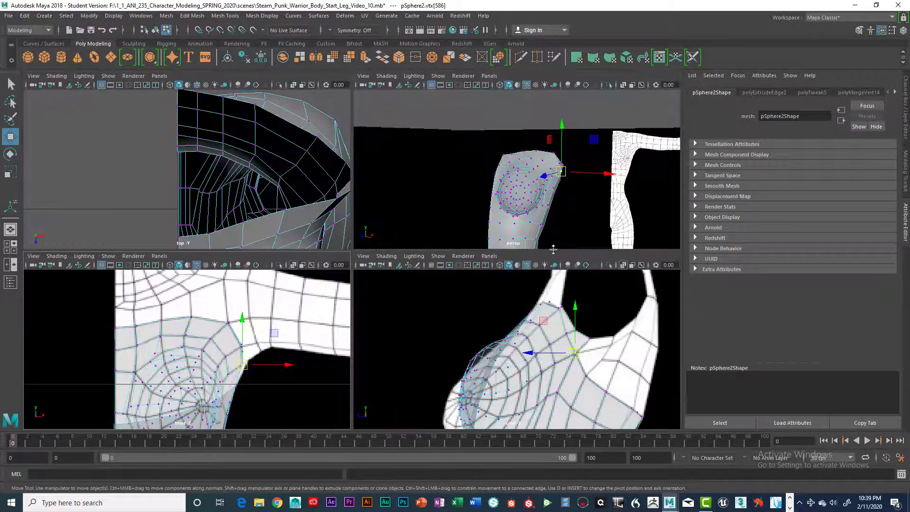
{"action": "key", "text": "space"}
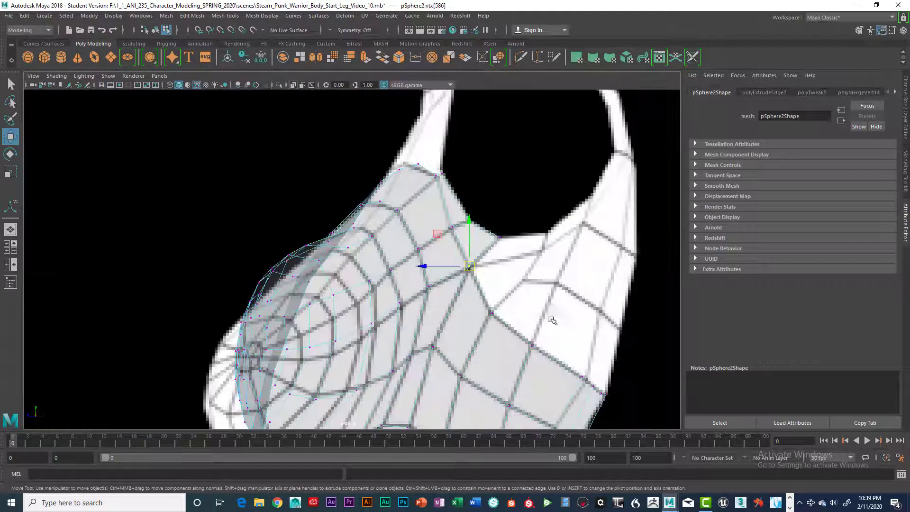
- Move the three extruded armpit vertices outward together in the front view, then align the middle and lowest ones with the reference wireframe
{"action": "left_click", "coordinate": [499, 237]}
{"action": "left_click", "coordinate": [470, 221], "text": "shift"}
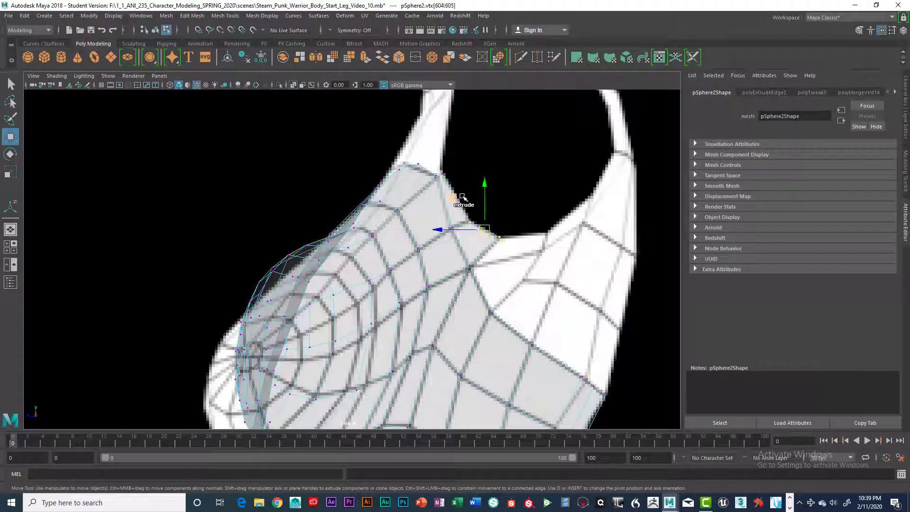
{"action": "left_click", "coordinate": [452, 174], "text": "shift"}
{"action": "key", "text": "space"}
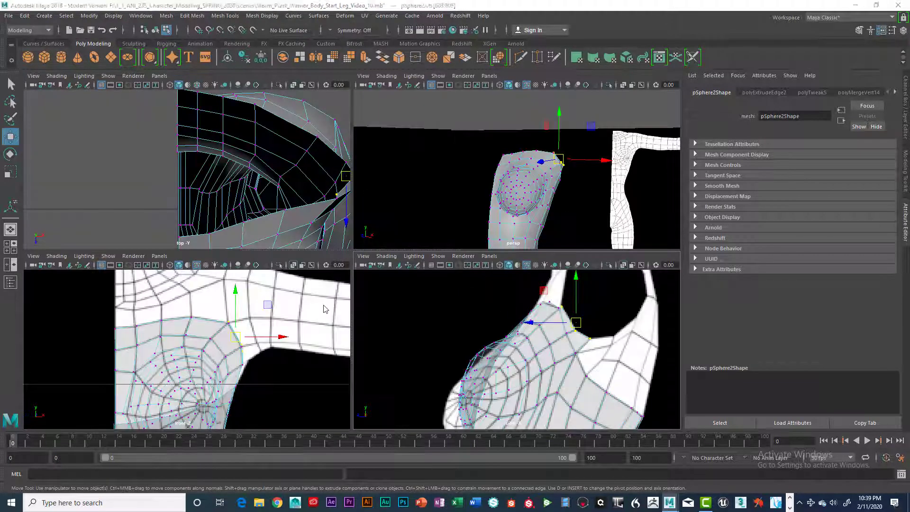
{"action": "key", "text": "space"}
{"action": "left_click_drag", "start_coordinate": [453, 233], "coordinate": [490, 228]}
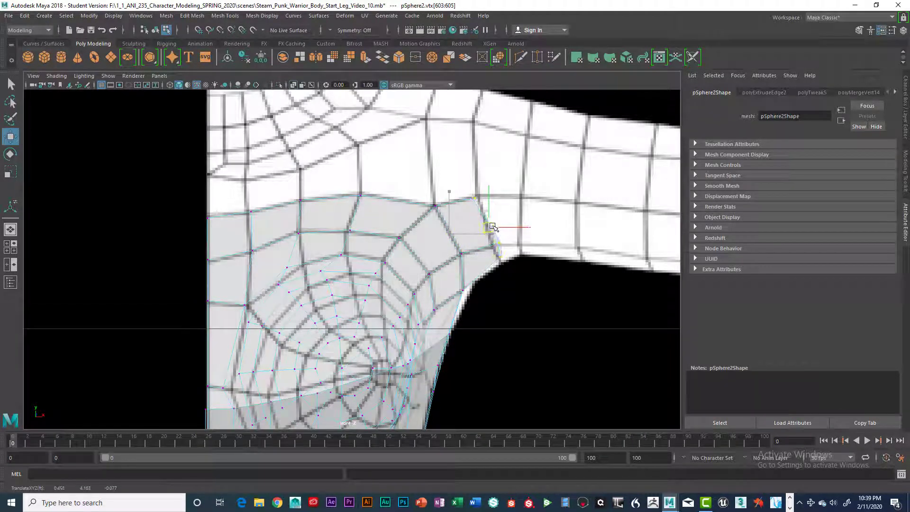
{"action": "left_click", "coordinate": [503, 243]}
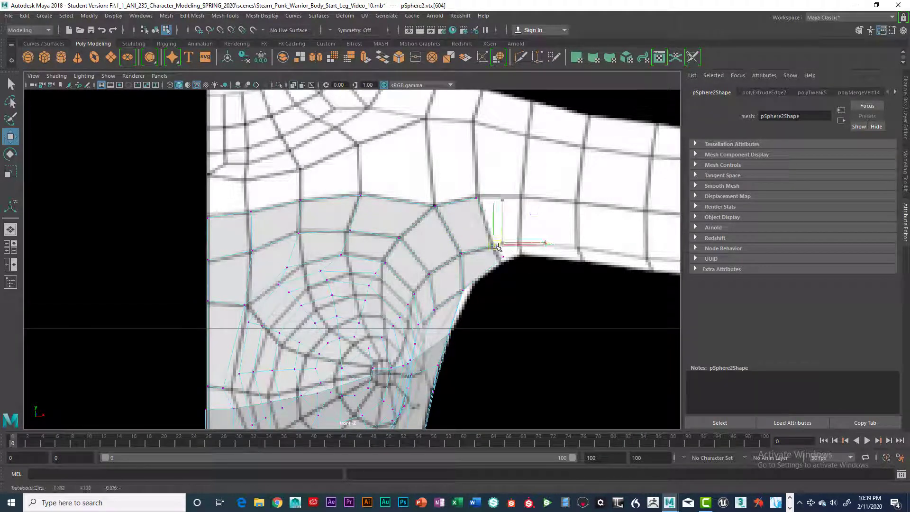
{"action": "left_click", "coordinate": [503, 261]}
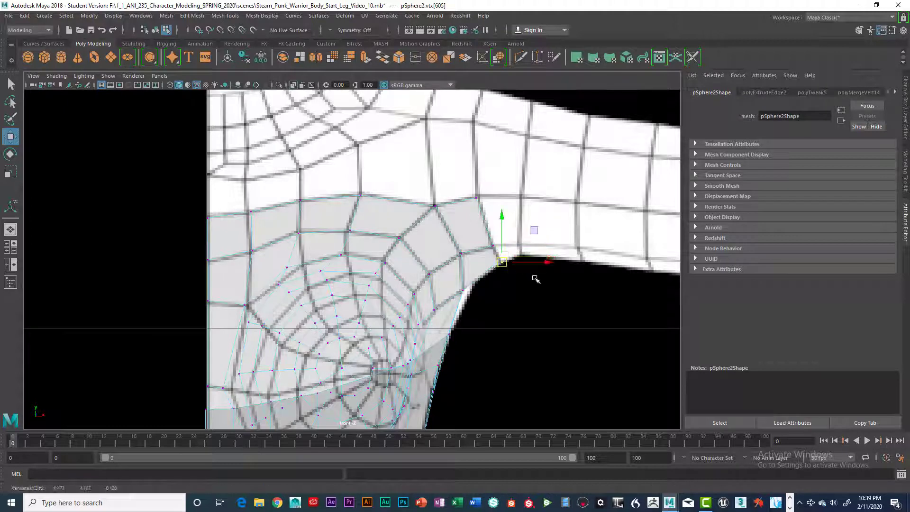
- Compare the new armpit faces in the front and side views and inspect the torso's upper border in perspective
{"action": "key", "text": "space"}
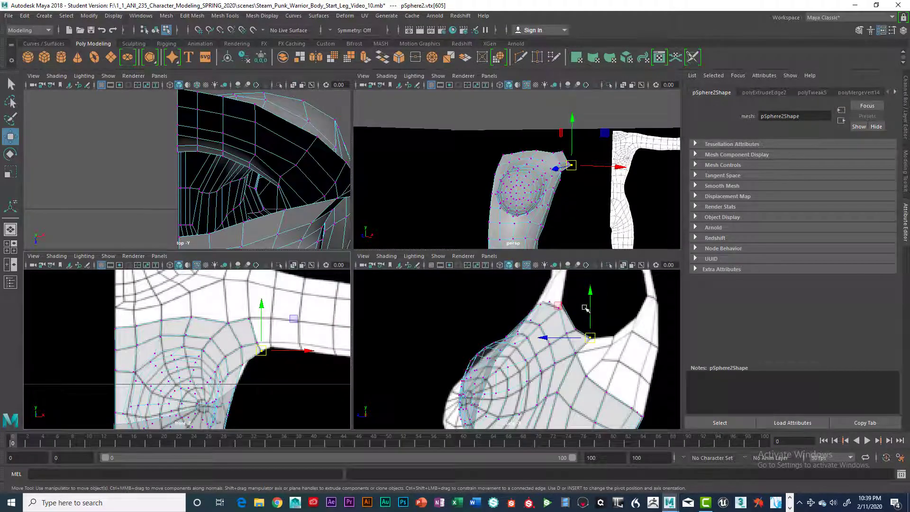
{"action": "key", "text": "space"}
{"action": "key", "text": "space"}
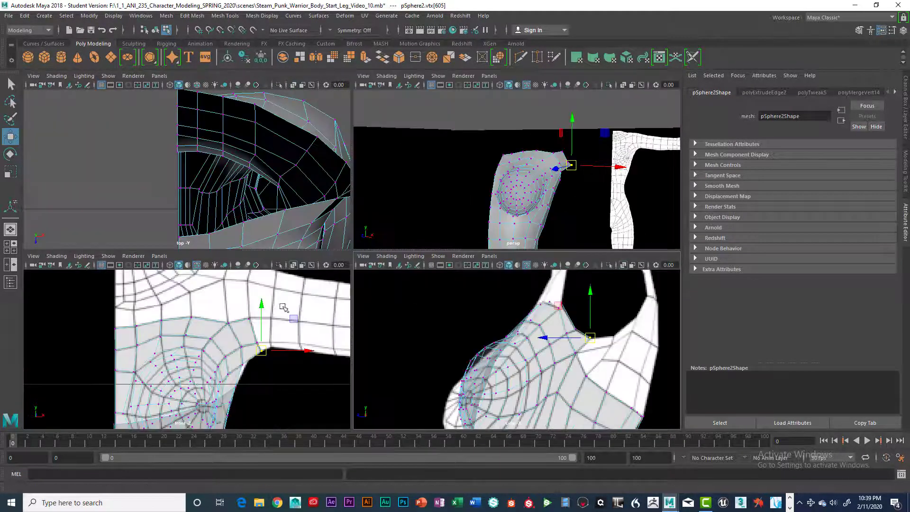
{"action": "key", "text": "space"}
{"action": "key", "text": "space"}
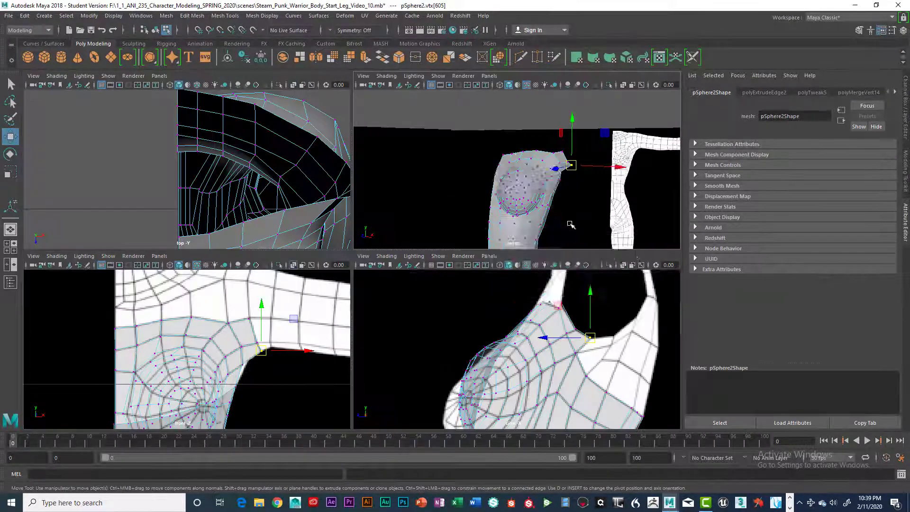
{"action": "key", "text": "space"}
{"action": "left_click_drag", "start_coordinate": [526, 250], "coordinate": [454, 235], "text": "alt"}
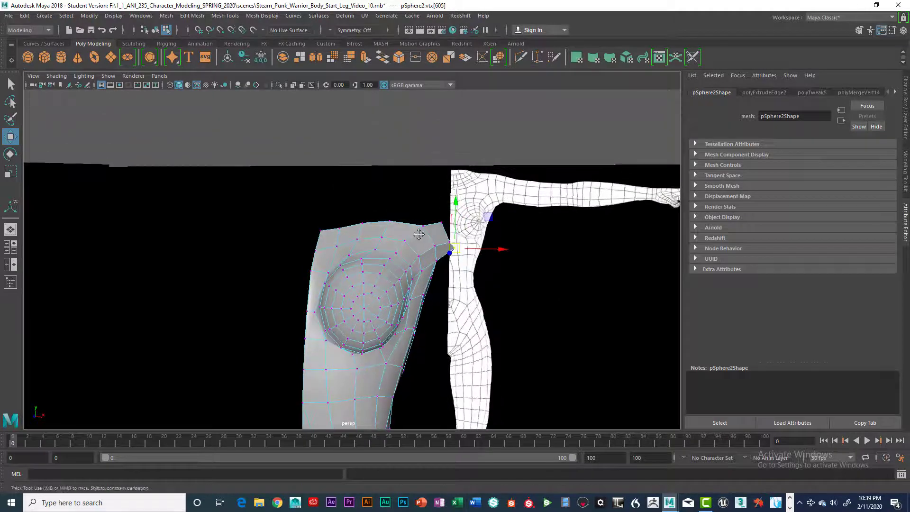
{"action": "middle_click_drag", "start_coordinate": [454, 235], "coordinate": [428, 256], "text": "alt"}
{"action": "left_click_drag", "start_coordinate": [428, 256], "coordinate": [440, 267], "text": "alt"}
{"action": "left_click", "coordinate": [382, 248]}
{"action": "left_click_drag", "start_coordinate": [389, 251], "coordinate": [348, 251], "text": "alt"}
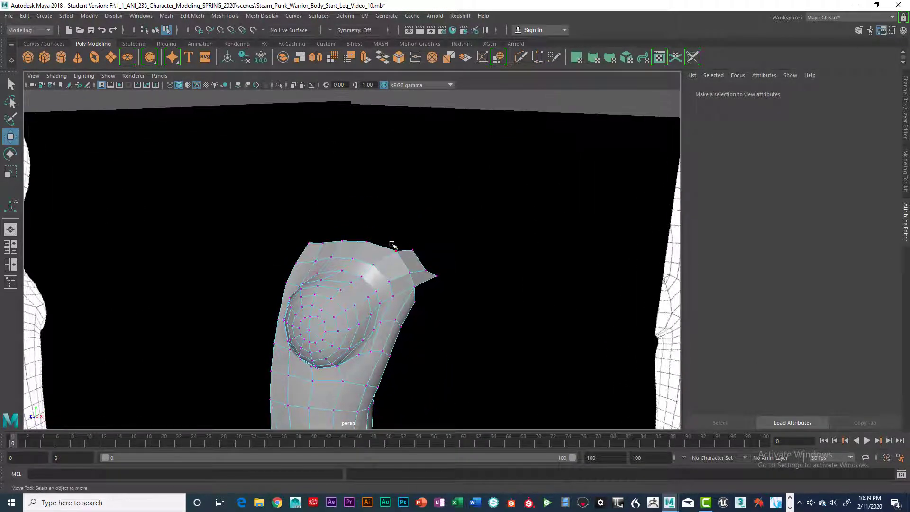
- Select the torso's upper border edges from the centreline to the outer shoulder corner in the front view and extrude them upward
{"action": "right_click_drag", "start_coordinate": [393, 248], "coordinate": [398, 209]}
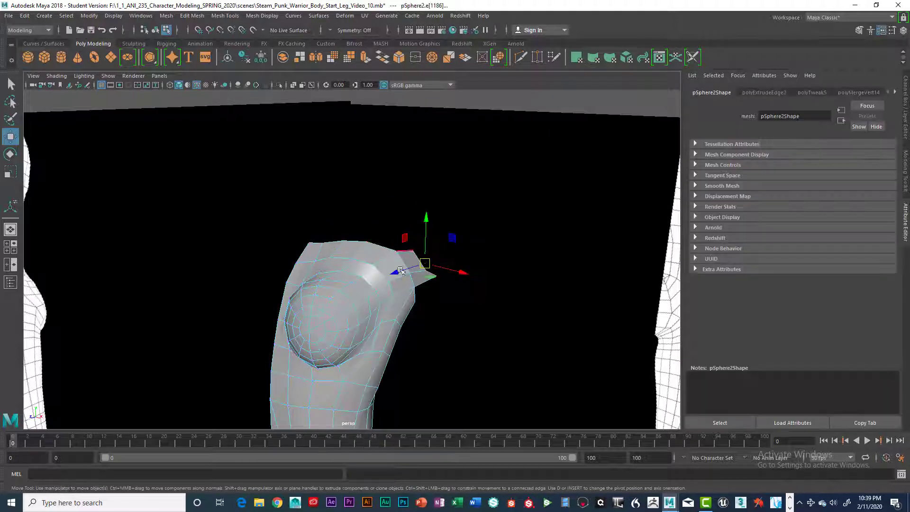
{"action": "key", "text": "space"}
{"action": "key", "text": "space"}
{"action": "scroll", "coordinate": [370, 250], "scroll_direction": "down", "scroll_amount": 1}
{"action": "middle_click_drag", "start_coordinate": [369, 250], "coordinate": [360, 299], "text": "alt"}
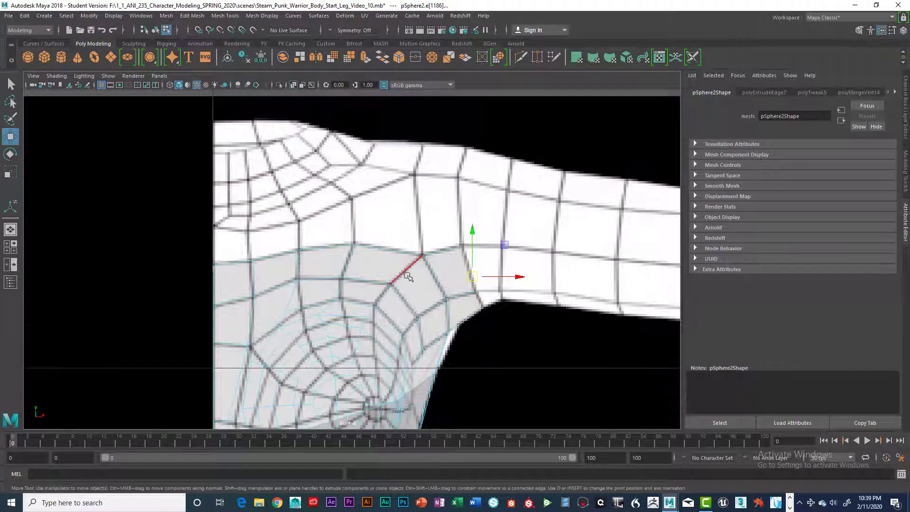
{"action": "left_click", "coordinate": [433, 250]}
{"action": "left_click", "coordinate": [360, 247]}
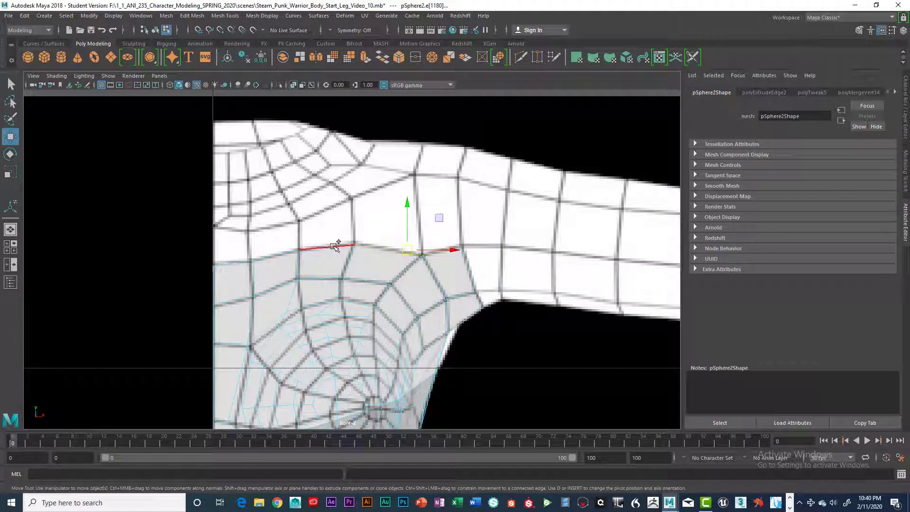
{"action": "left_click", "coordinate": [282, 252], "text": "shift"}
{"action": "left_click", "coordinate": [236, 262], "text": "shift"}
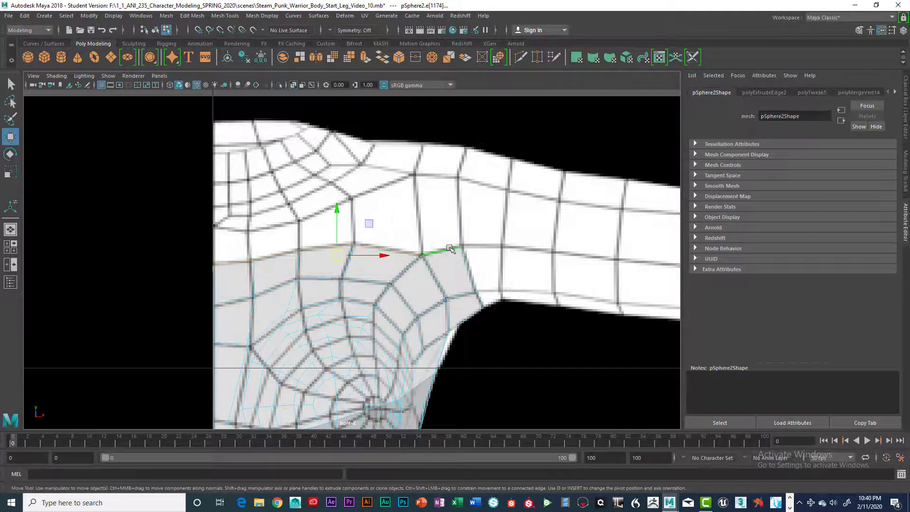
{"action": "left_click_drag", "start_coordinate": [471, 256], "coordinate": [499, 256], "text": "alt"}
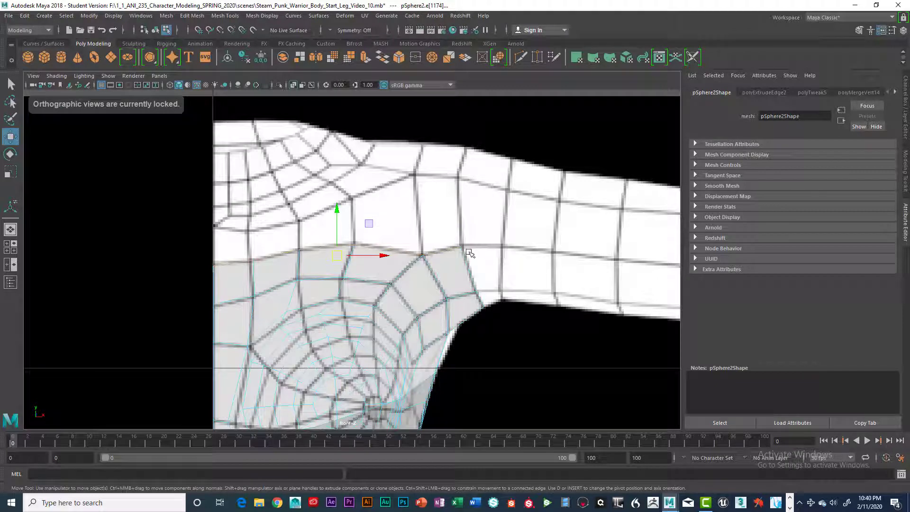
{"action": "key", "text": "ctrl+e"}
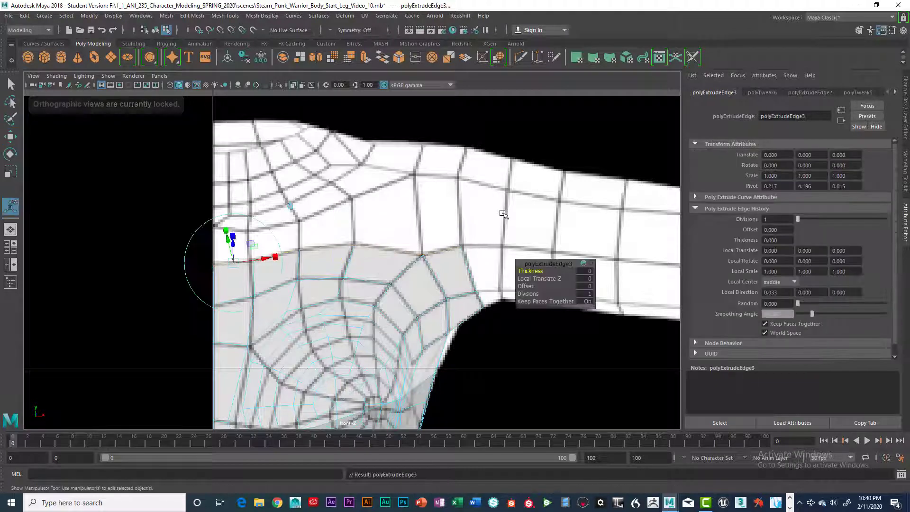
{"action": "left_click_drag", "start_coordinate": [337, 212], "coordinate": [338, 183]}
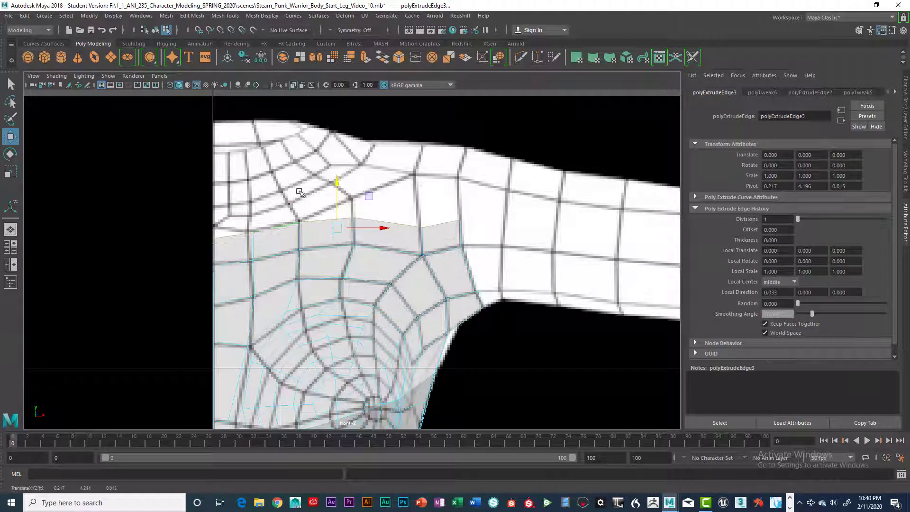
- Switch to vertex selection and align the new border vertices nearest the centreline with the reference wireframe in the front view
{"action": "right_click_drag", "start_coordinate": [260, 232], "coordinate": [225, 231]}
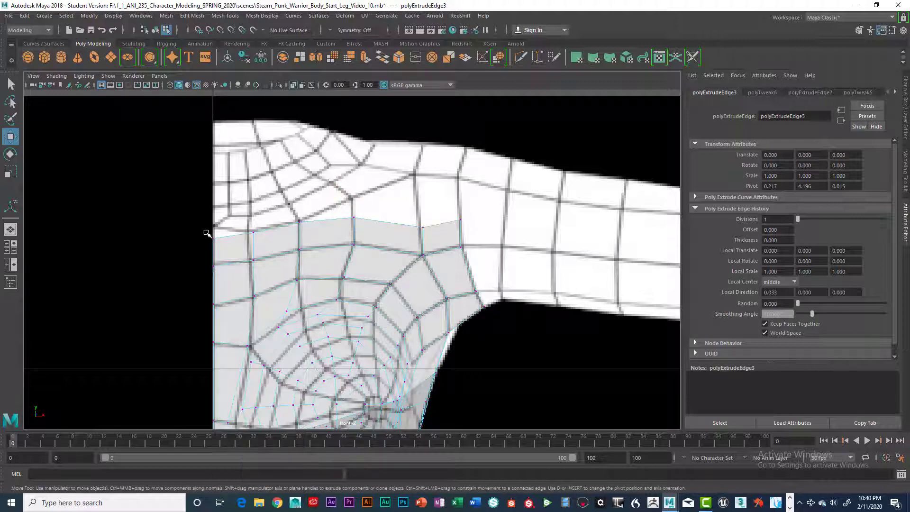
{"action": "left_click", "coordinate": [213, 237]}
{"action": "left_click_drag", "start_coordinate": [213, 238], "coordinate": [213, 227]}
{"action": "left_click", "coordinate": [250, 238]}
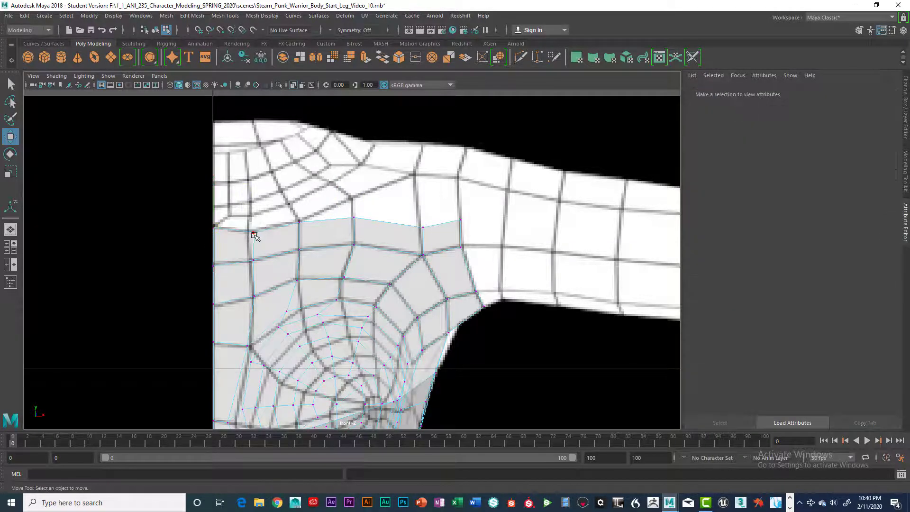
{"action": "left_click", "coordinate": [255, 235]}
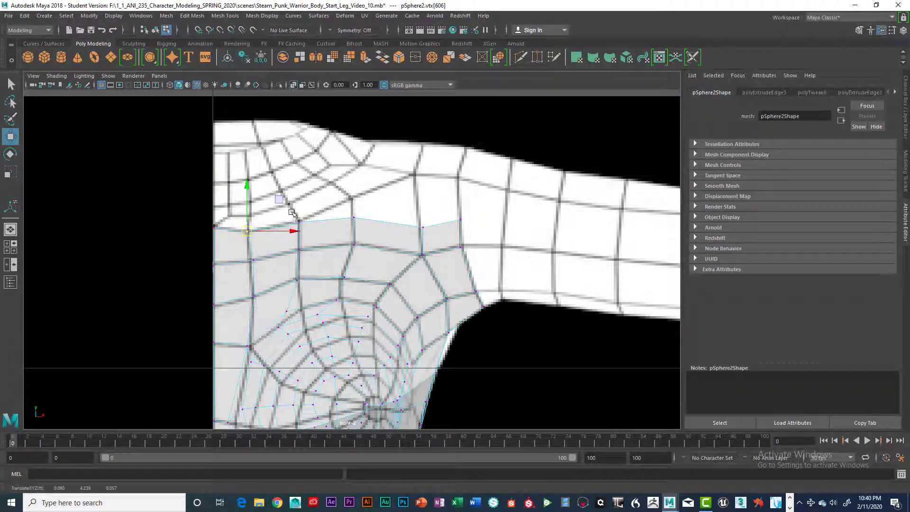
{"action": "left_click", "coordinate": [299, 221]}
- Move the three outer vertices of the extruded row up onto the reference wireframe toward the shoulder
{"action": "left_click", "coordinate": [354, 217]}
{"action": "left_click_drag", "start_coordinate": [355, 217], "coordinate": [355, 197]}
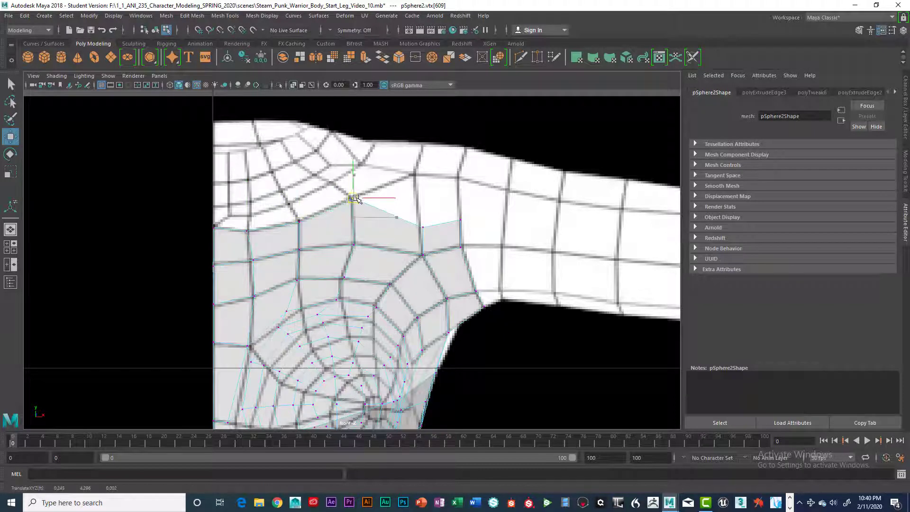
{"action": "left_click", "coordinate": [423, 227]}
{"action": "left_click_drag", "start_coordinate": [424, 227], "coordinate": [417, 173]}
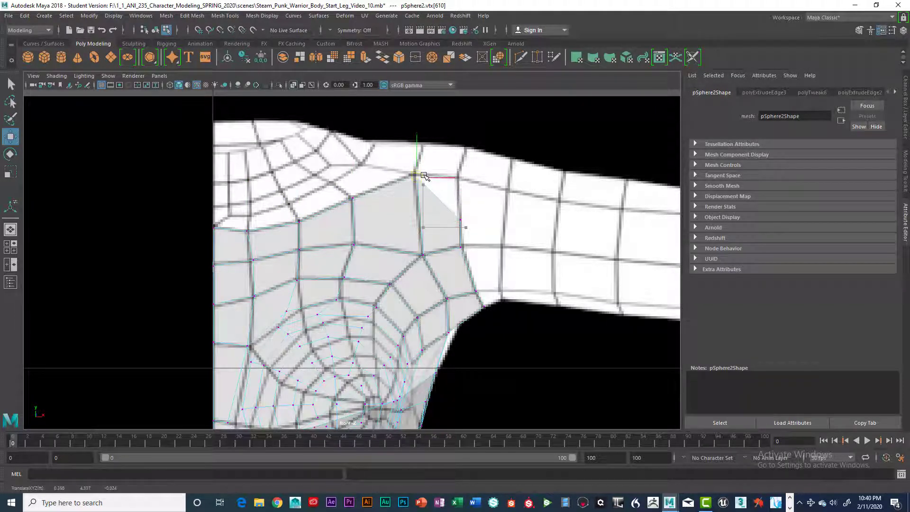
{"action": "left_click", "coordinate": [461, 219]}
{"action": "left_click_drag", "start_coordinate": [460, 219], "coordinate": [458, 176]}
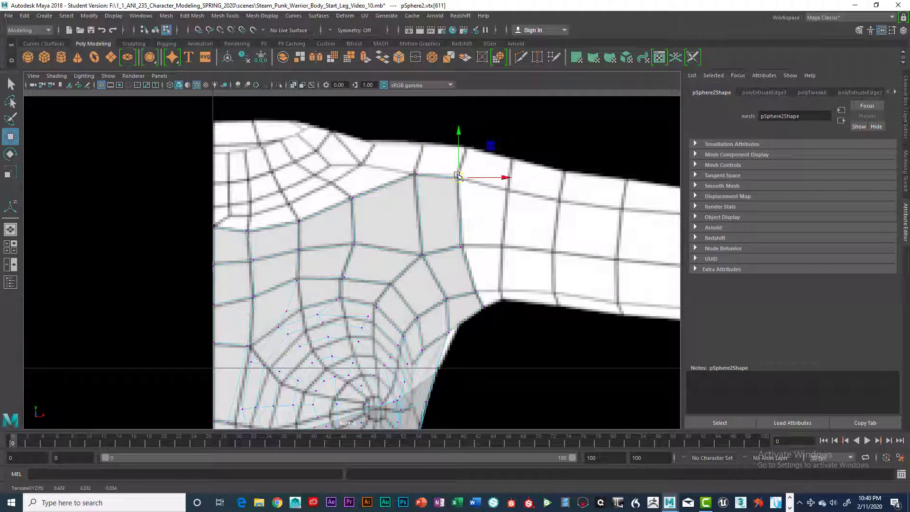
- Select all six vertices of the extruded row in the side view and move them back toward the reference profile
{"action": "key", "text": "space"}
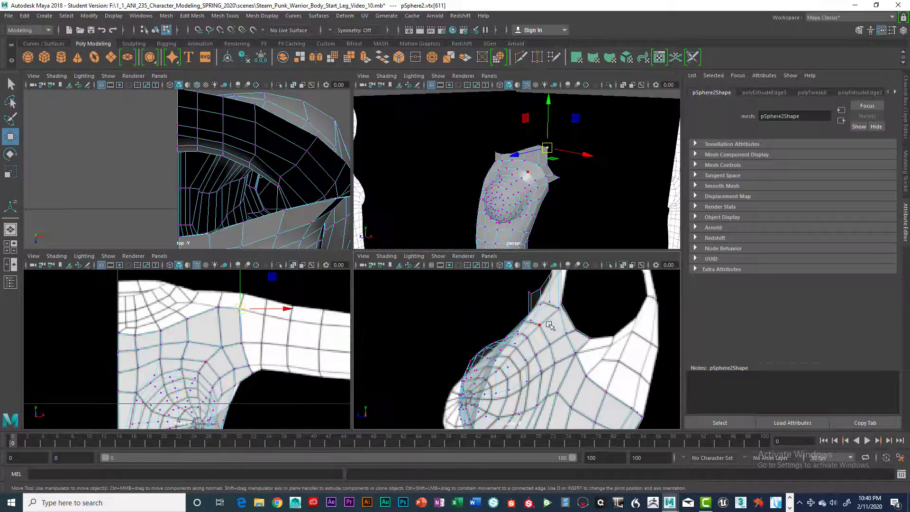
{"action": "key", "text": "space"}
{"action": "middle_click_drag", "start_coordinate": [451, 280], "coordinate": [454, 342], "text": "alt"}
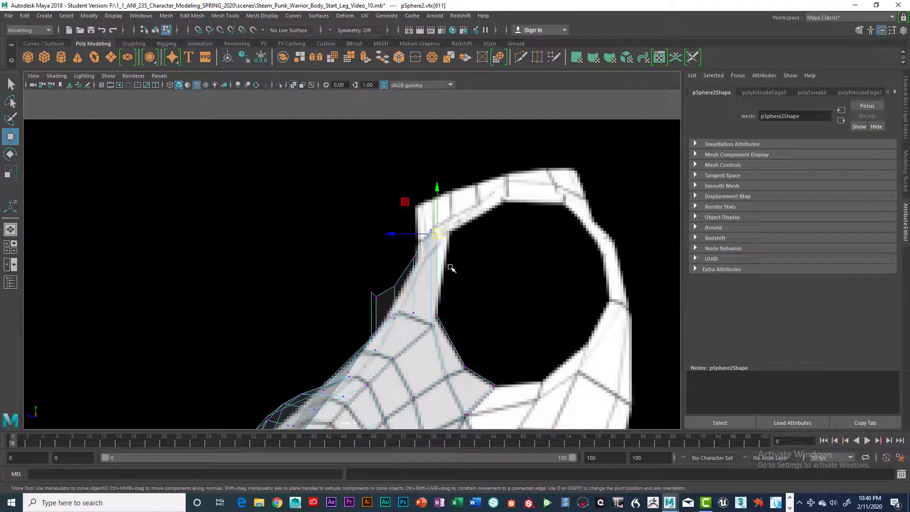
{"action": "left_click_drag", "start_coordinate": [330, 214], "coordinate": [477, 290]}
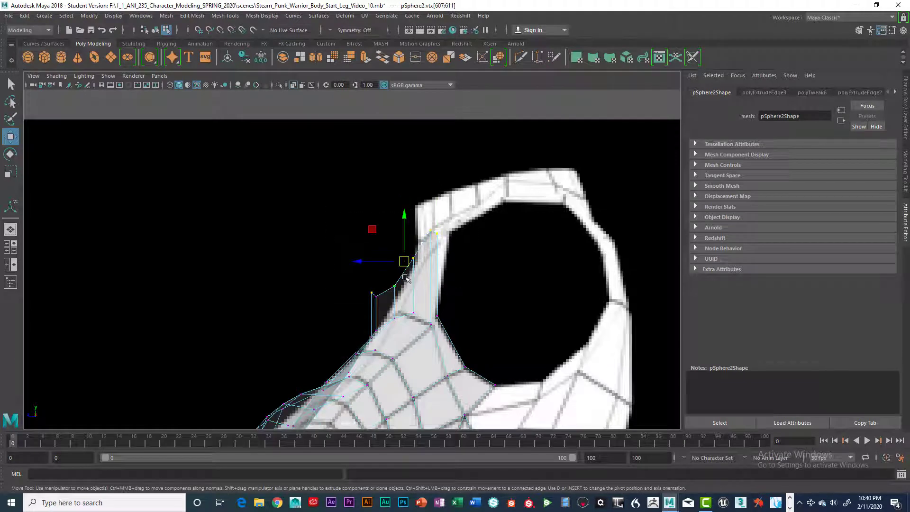
{"action": "left_click_drag", "start_coordinate": [345, 213], "coordinate": [464, 301]}
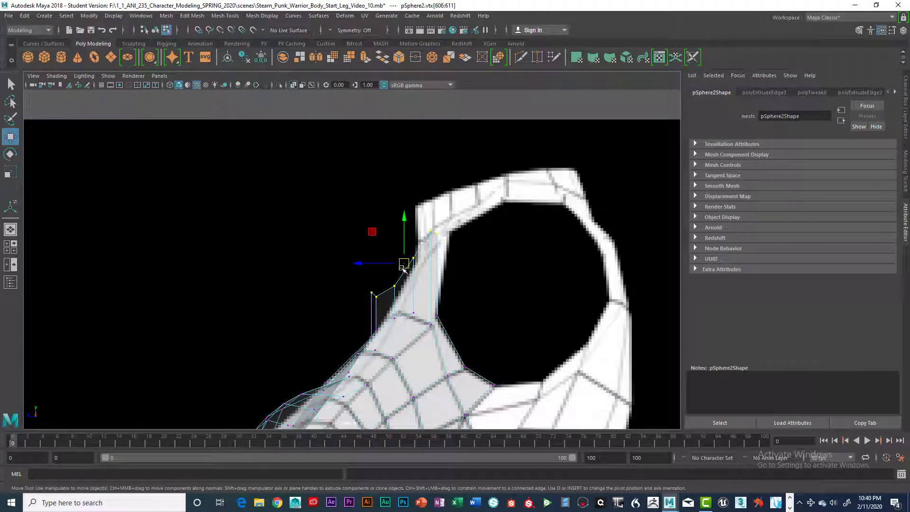
{"action": "left_click_drag", "start_coordinate": [401, 266], "coordinate": [428, 265]}
- Select the two outermost shoulder vertices in the front view and align them with the armhole edge in the side view
{"action": "key", "text": "space"}
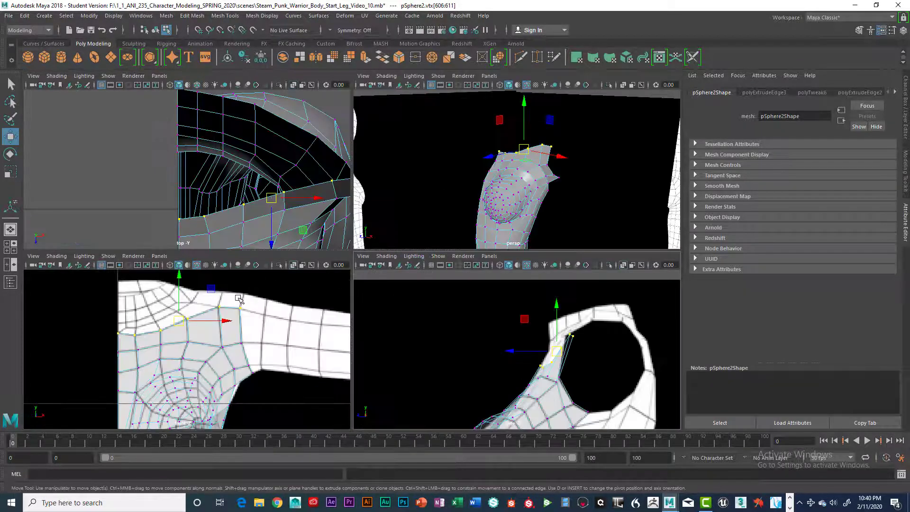
{"action": "key", "text": "space"}
{"action": "middle_click_drag", "start_coordinate": [410, 225], "coordinate": [415, 262], "text": "alt"}
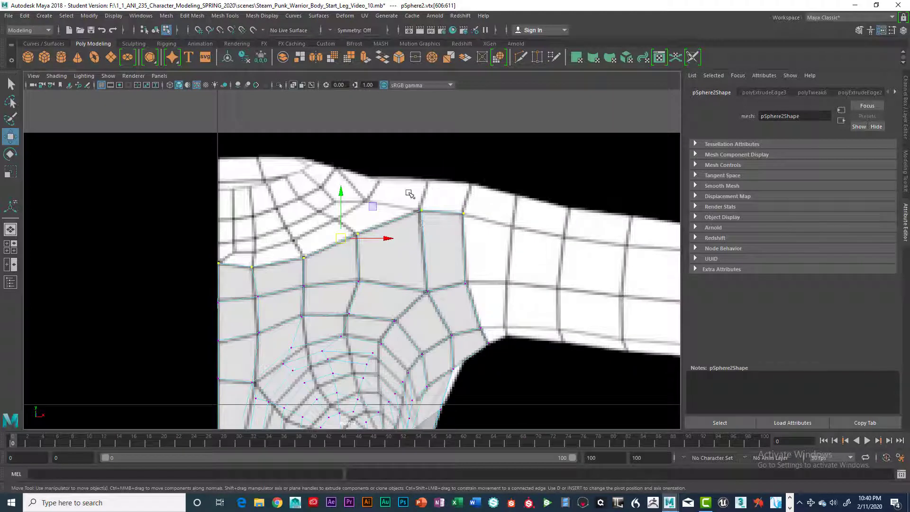
{"action": "left_click_drag", "start_coordinate": [410, 193], "coordinate": [463, 233]}
{"action": "key", "text": "space"}
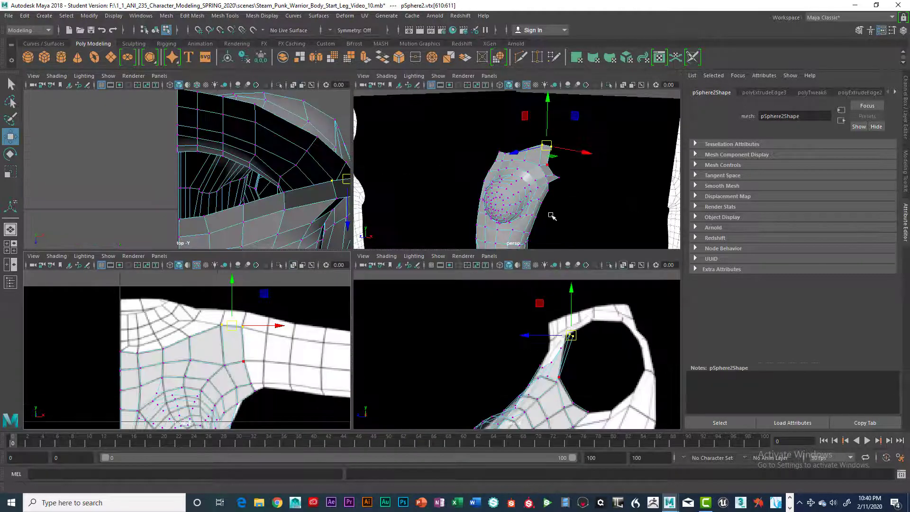
{"action": "key", "text": "space"}
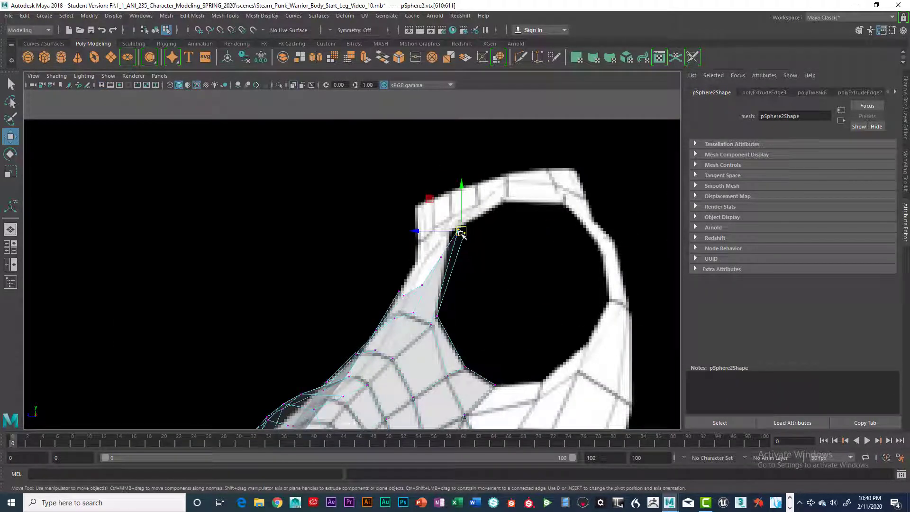
- Examine the new shoulder faces in the perspective, side and front views against the reference
{"action": "key", "text": "space"}
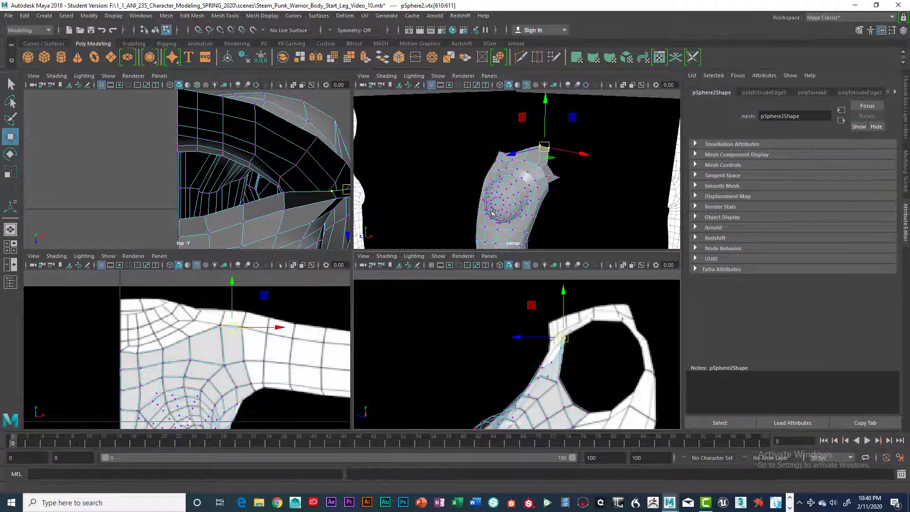
{"action": "key", "text": "space"}
{"action": "left_click_drag", "start_coordinate": [439, 258], "coordinate": [403, 251], "text": "alt"}
{"action": "key", "text": "space"}
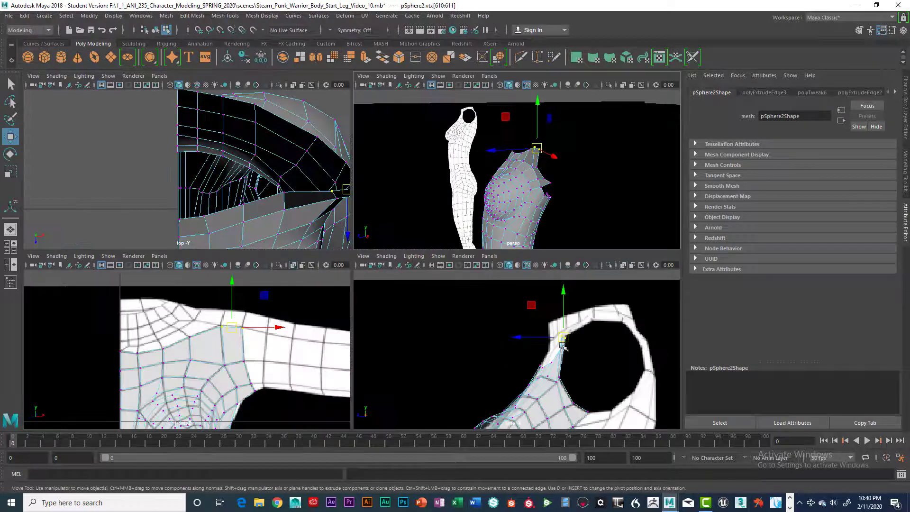
{"action": "key", "text": "space"}
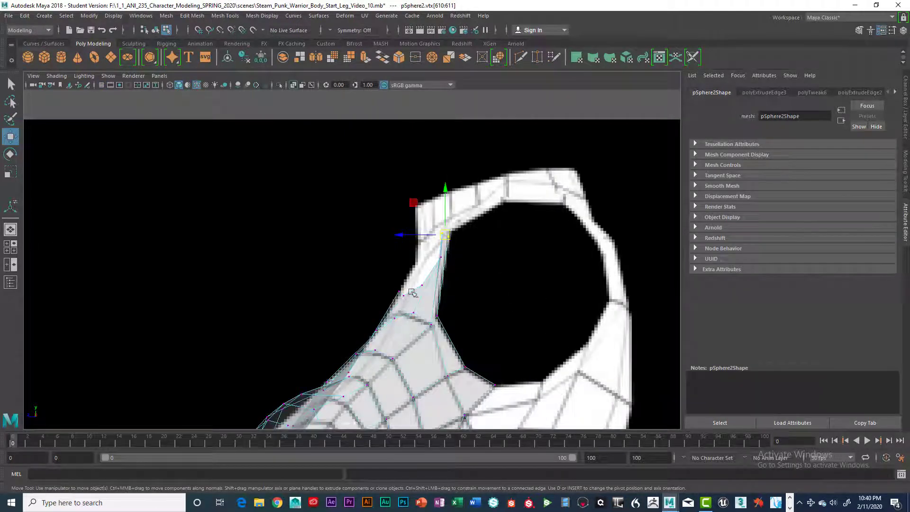
{"action": "key", "text": "space"}
{"action": "key", "text": "space"}
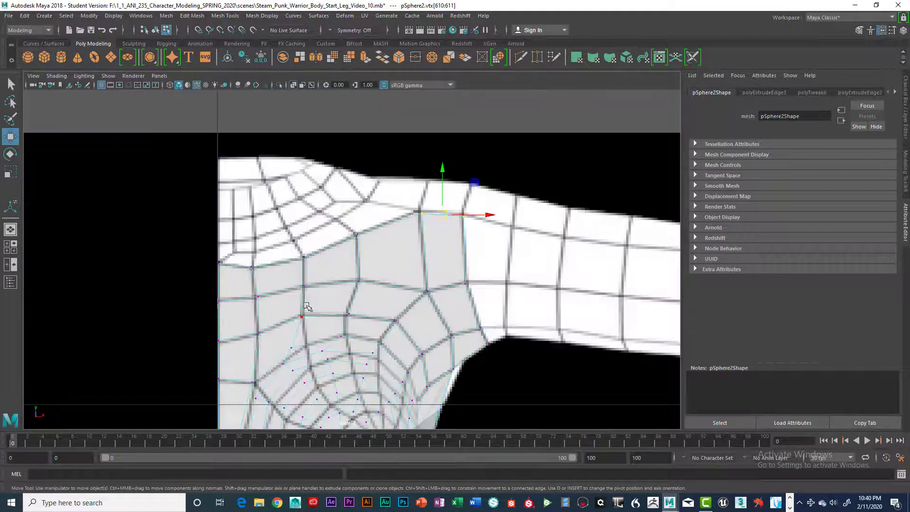
- Select the upper border edges except the outermost shoulder edge and extrude them slightly upward in the front view
{"action": "middle_click_drag", "start_coordinate": [308, 303], "coordinate": [329, 319], "text": "alt"}
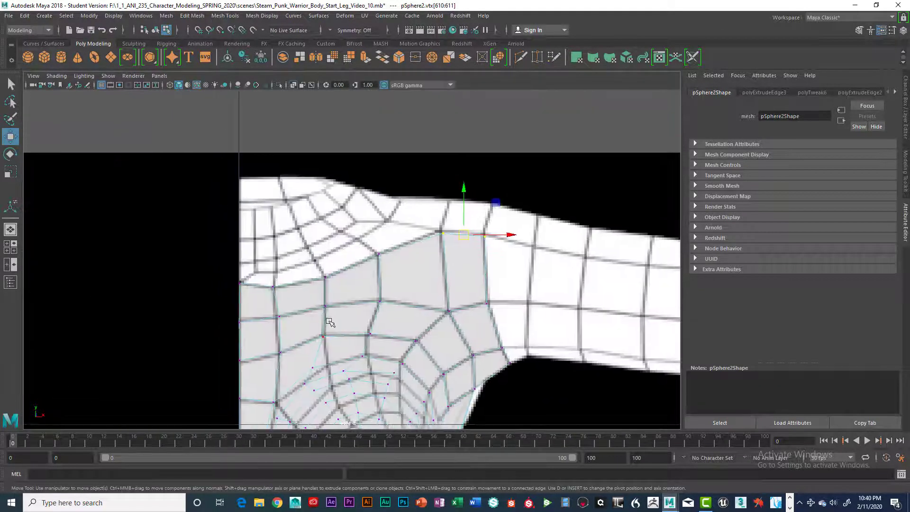
{"action": "right_click_drag", "start_coordinate": [450, 234], "coordinate": [433, 234]}
{"action": "left_click", "coordinate": [458, 234]}
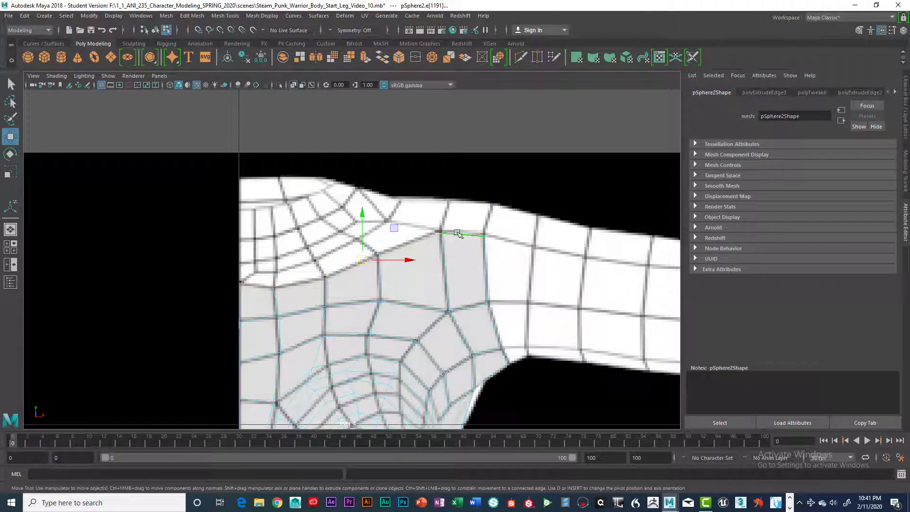
{"action": "left_click", "coordinate": [457, 234]}
{"action": "key", "text": "q"}
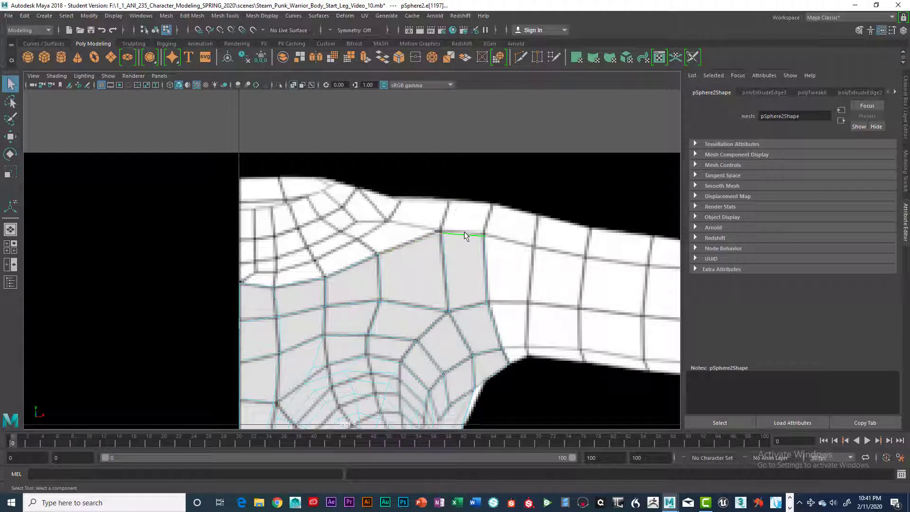
{"action": "left_click", "coordinate": [351, 270]}
{"action": "key", "text": "ctrl+e"}
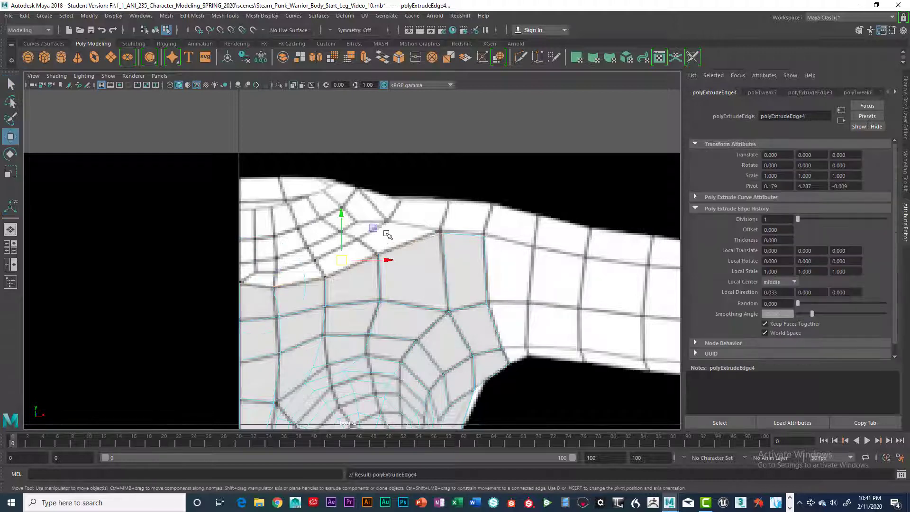
{"action": "left_click_drag", "start_coordinate": [343, 217], "coordinate": [342, 200]}
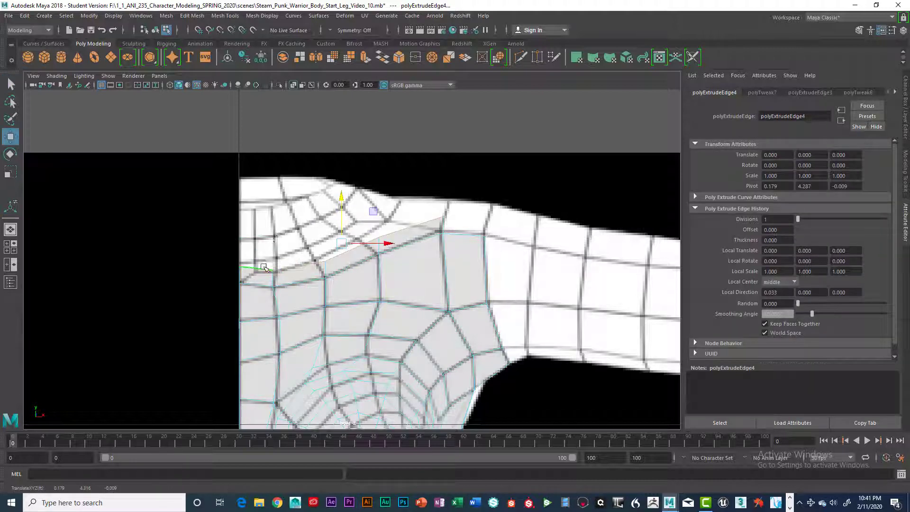
- Align the newly extruded vertices with the reference line below the neck in the front view and check them in the side view
{"action": "right_click_drag", "start_coordinate": [262, 271], "coordinate": [223, 235]}
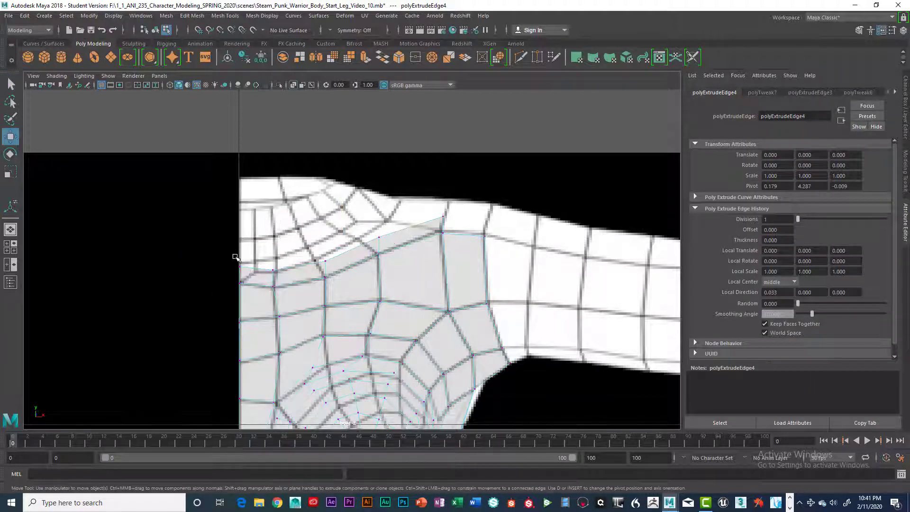
{"action": "left_click_drag", "start_coordinate": [234, 256], "coordinate": [318, 262]}
{"action": "mouse_move", "coordinate": [370, 227]}
{"action": "left_mouse_down"}
{"action": "mouse_move", "coordinate": [387, 244]}
{"action": "mouse_move", "coordinate": [362, 229]}
{"action": "left_mouse_up"}
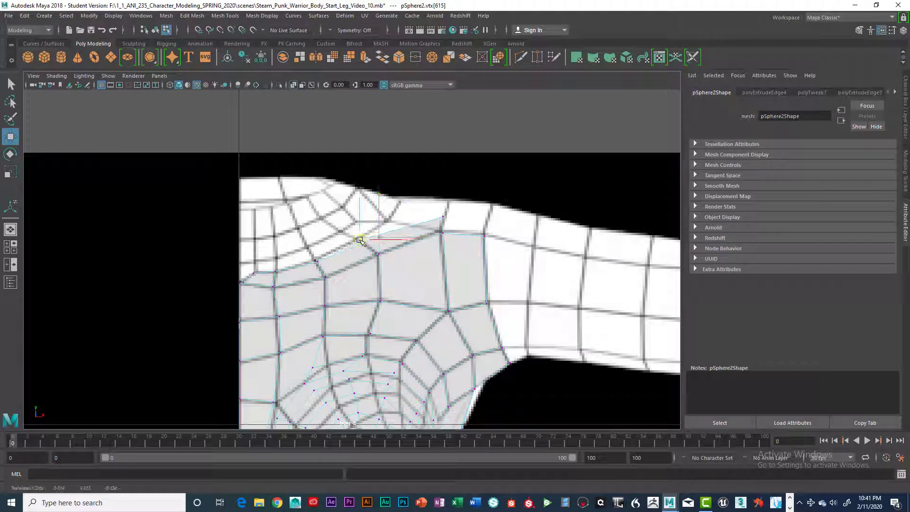
{"action": "left_click_drag", "start_coordinate": [434, 209], "coordinate": [450, 226]}
{"action": "left_click_drag", "start_coordinate": [443, 219], "coordinate": [388, 223]}
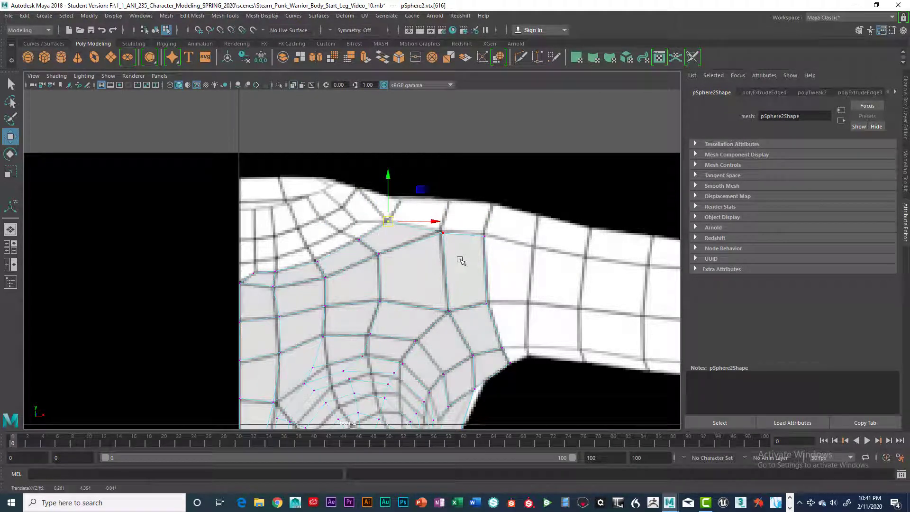
{"action": "key", "text": "space"}
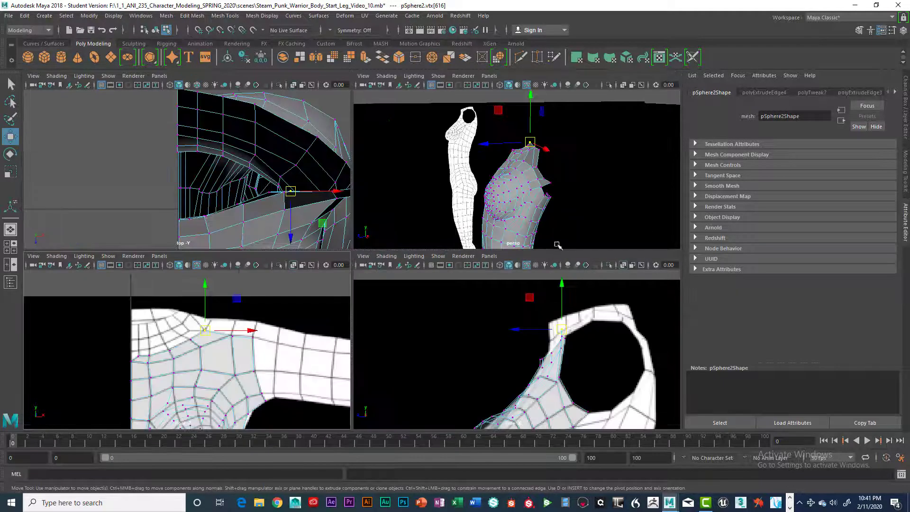
{"action": "key", "text": "space"}
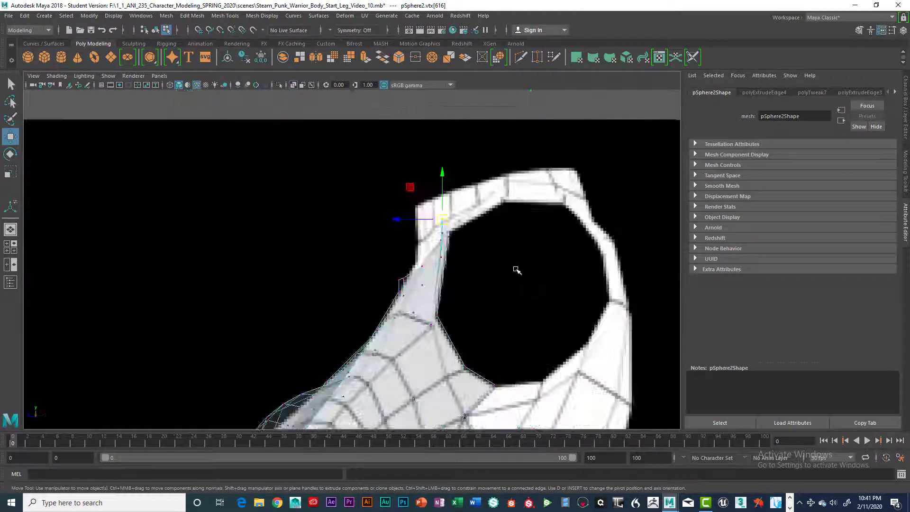
- Select the two new border vertices nearest the centre line and align them with the reference's chest profile in the side view
{"action": "scroll", "coordinate": [513, 271], "scroll_direction": "up", "scroll_amount": 6}
{"action": "left_click_drag", "start_coordinate": [428, 279], "coordinate": [445, 297]}
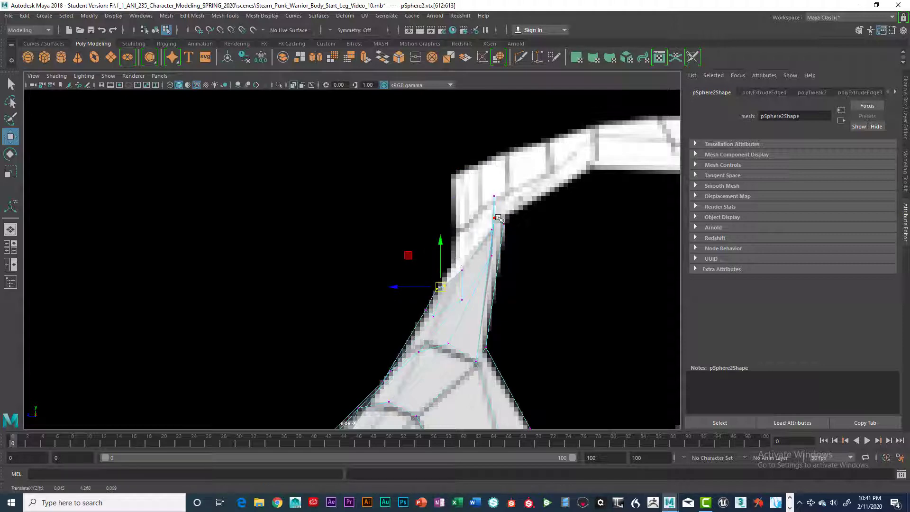
{"action": "key", "text": "space"}
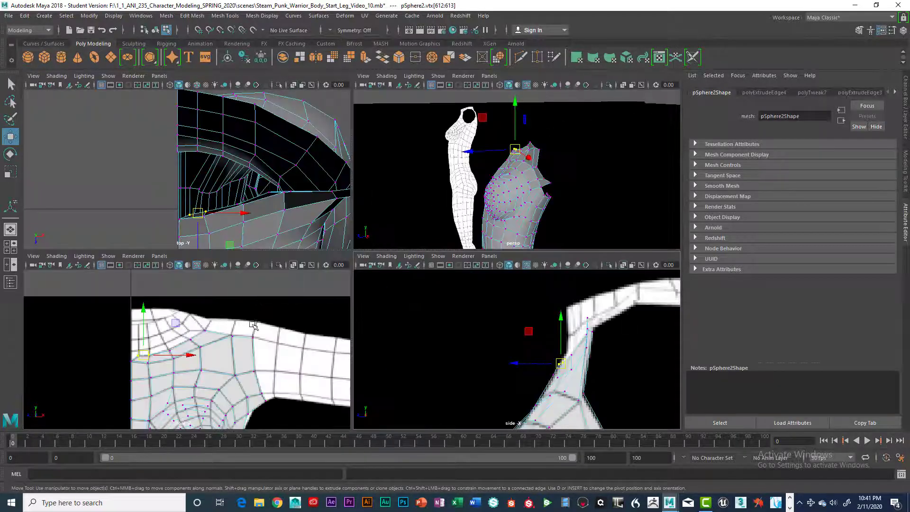
- Select the border edges running from the centre line to the base of the neck in the front view and extrude them slightly upward
{"action": "key", "text": "space"}
{"action": "scroll", "coordinate": [398, 240], "scroll_direction": "up", "scroll_amount": 2}
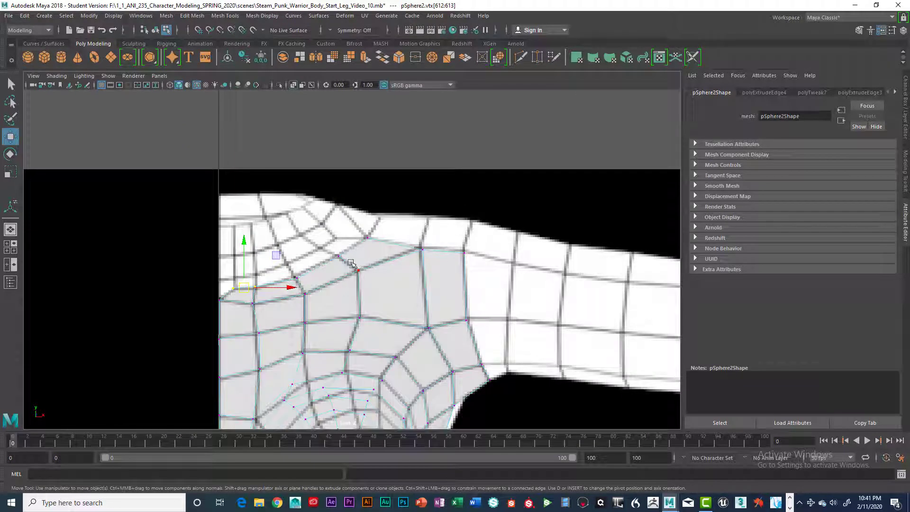
{"action": "middle_click_drag", "start_coordinate": [351, 262], "coordinate": [429, 257], "text": "alt"}
{"action": "scroll", "coordinate": [389, 271], "scroll_direction": "up", "scroll_amount": 1}
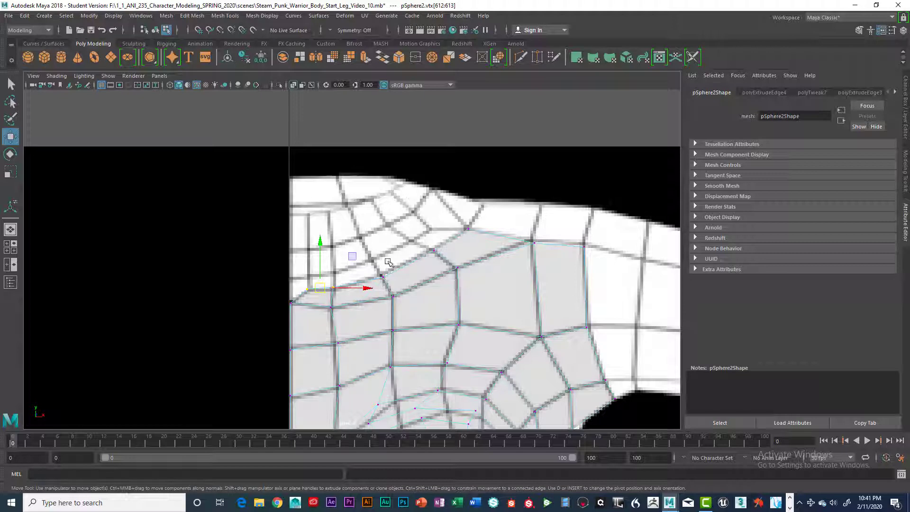
{"action": "right_click_drag", "start_coordinate": [379, 277], "coordinate": [382, 208]}
{"action": "left_click", "coordinate": [321, 298]}
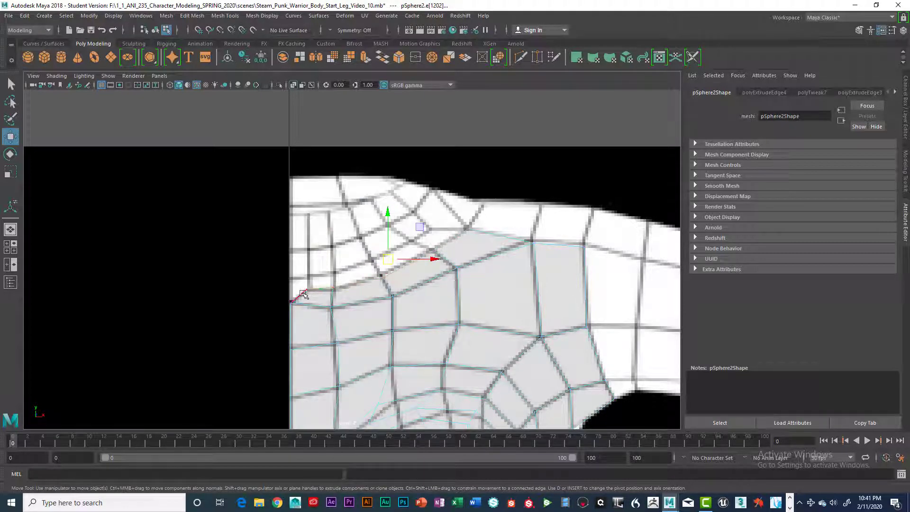
{"action": "left_click", "coordinate": [303, 294]}
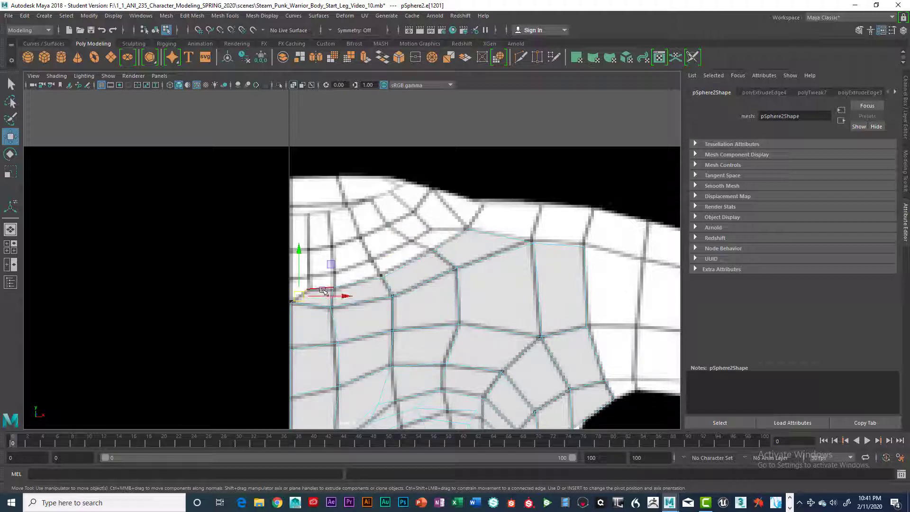
{"action": "left_click", "coordinate": [323, 289], "text": "shift"}
{"action": "left_click", "coordinate": [359, 279], "text": "shift"}
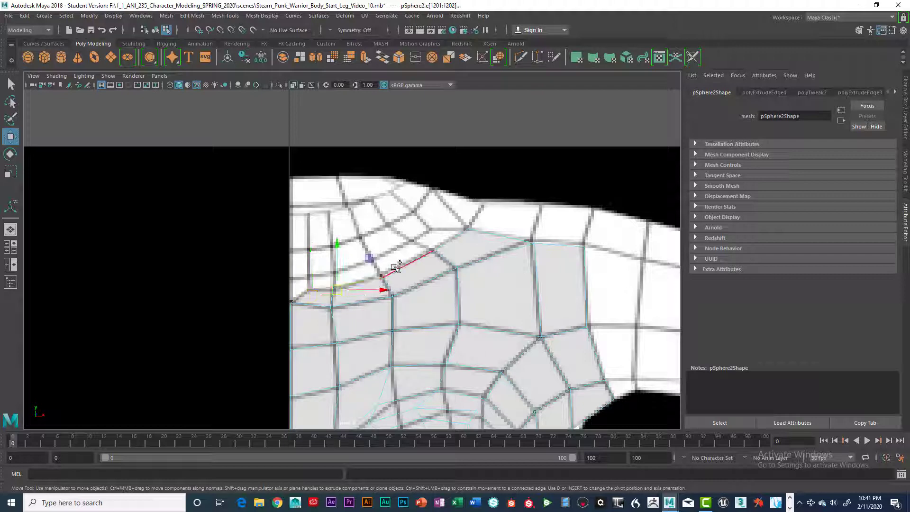
{"action": "left_click", "coordinate": [406, 263], "text": "shift"}
{"action": "left_click", "coordinate": [445, 243], "text": "shift"}
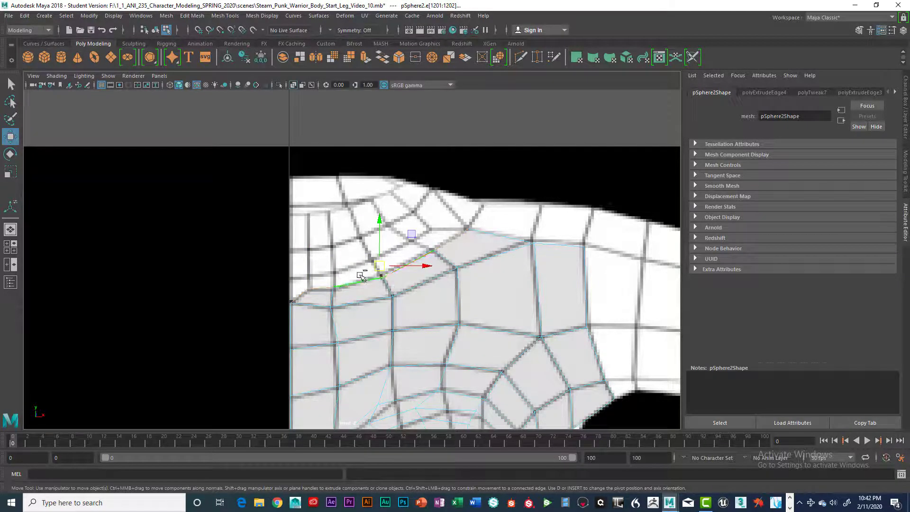
{"action": "key", "text": "ctrl+e"}
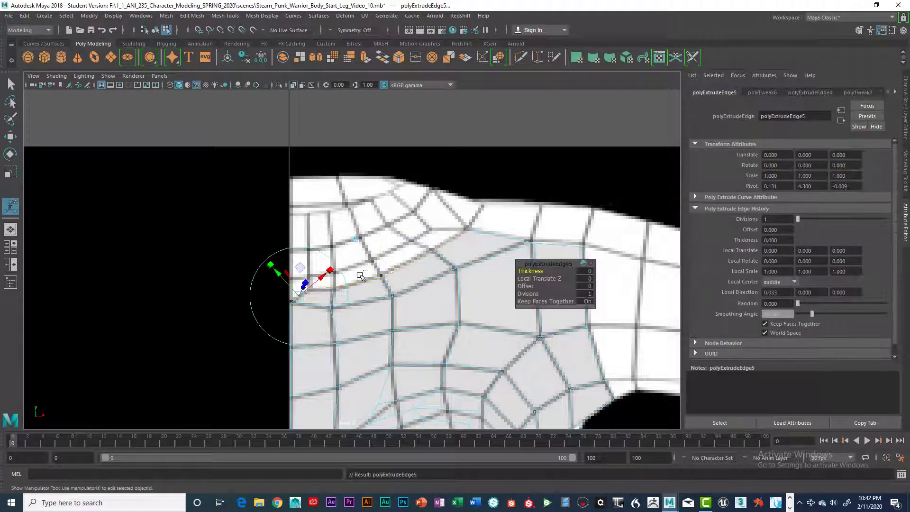
{"action": "left_click_drag", "start_coordinate": [379, 234], "coordinate": [381, 230]}
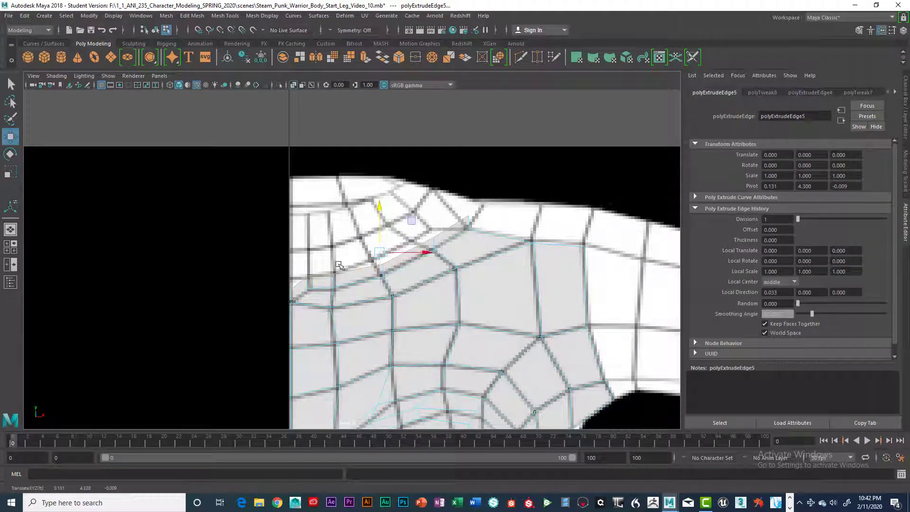
- Position the three new vertices nearest the centre line on the reference's next edge row in the front view
{"action": "right_click", "coordinate": [312, 275]}
{"action": "left_click", "coordinate": [309, 275]}
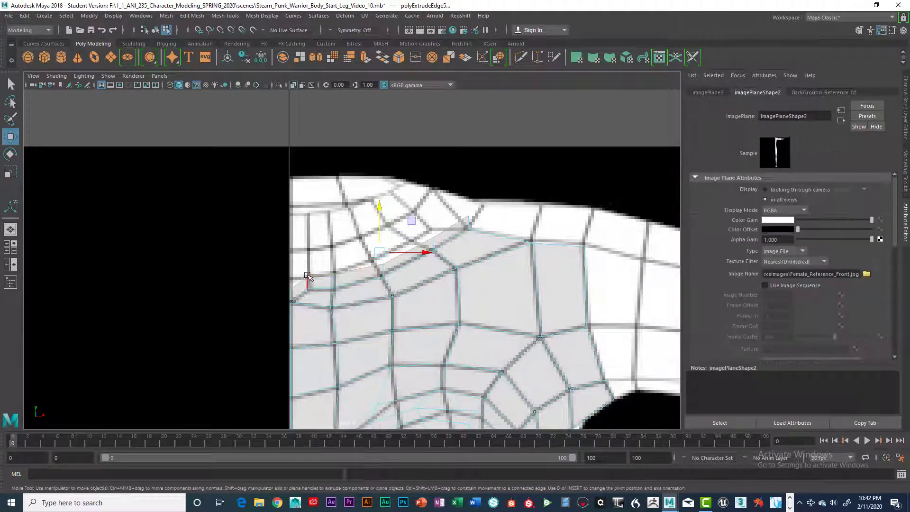
{"action": "right_click", "coordinate": [309, 276]}
{"action": "right_click_drag", "start_coordinate": [309, 279], "coordinate": [262, 230]}
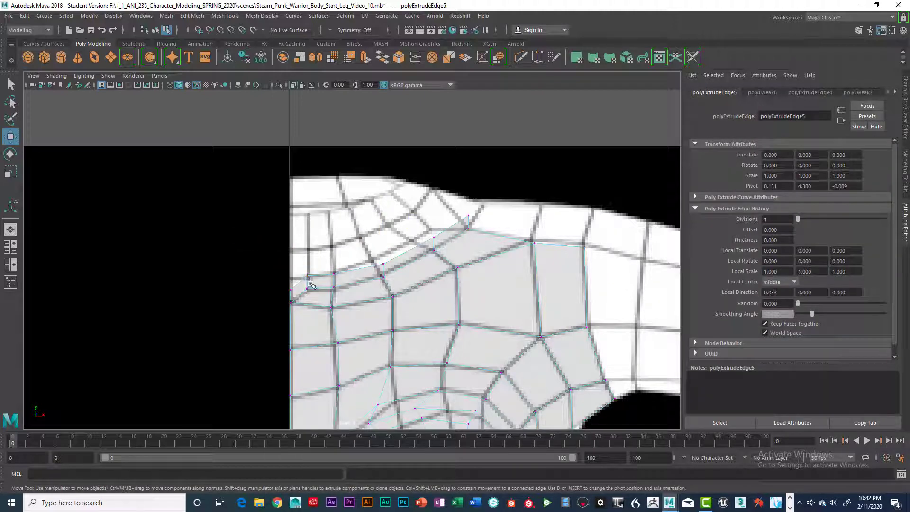
{"action": "left_click", "coordinate": [307, 276]}
{"action": "left_click", "coordinate": [290, 279]}
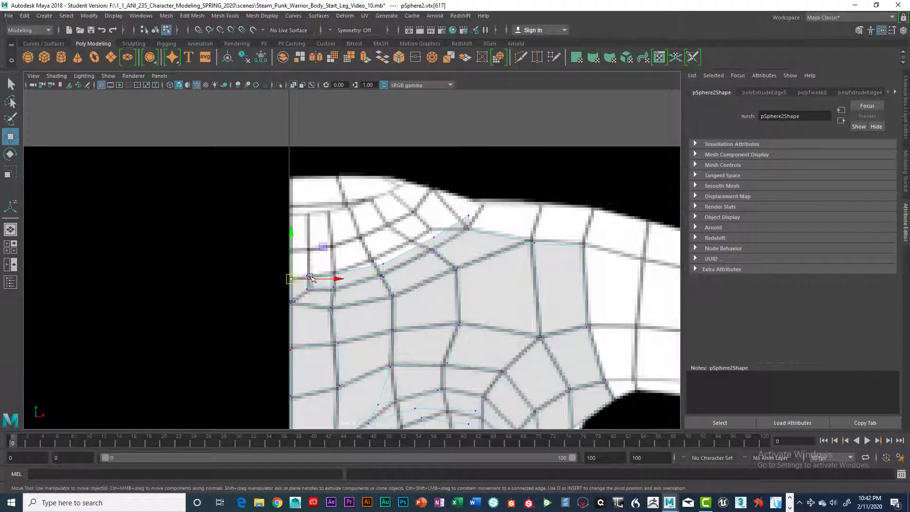
{"action": "left_click", "coordinate": [309, 275]}
{"action": "left_click", "coordinate": [334, 274]}
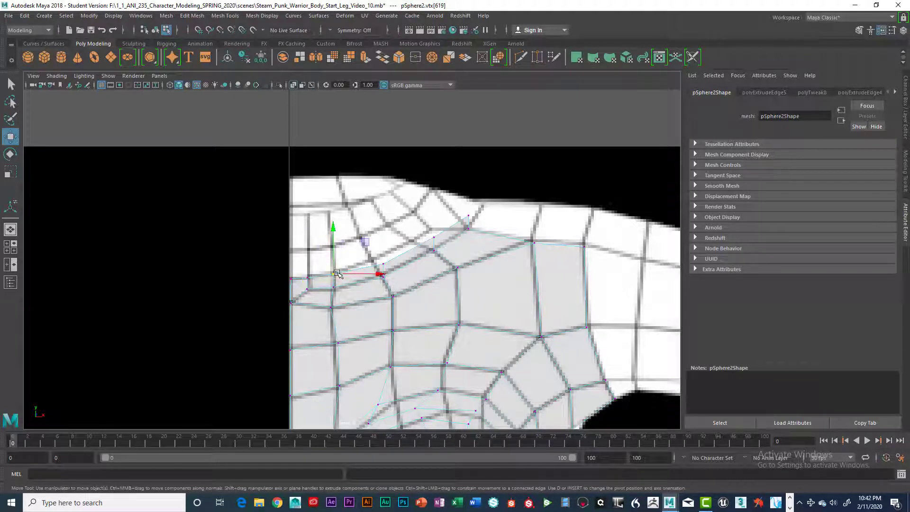
- Move the three outer new neck vertices onto the matching intersections of the reference wireframe in the front view
{"action": "left_click", "coordinate": [383, 264]}
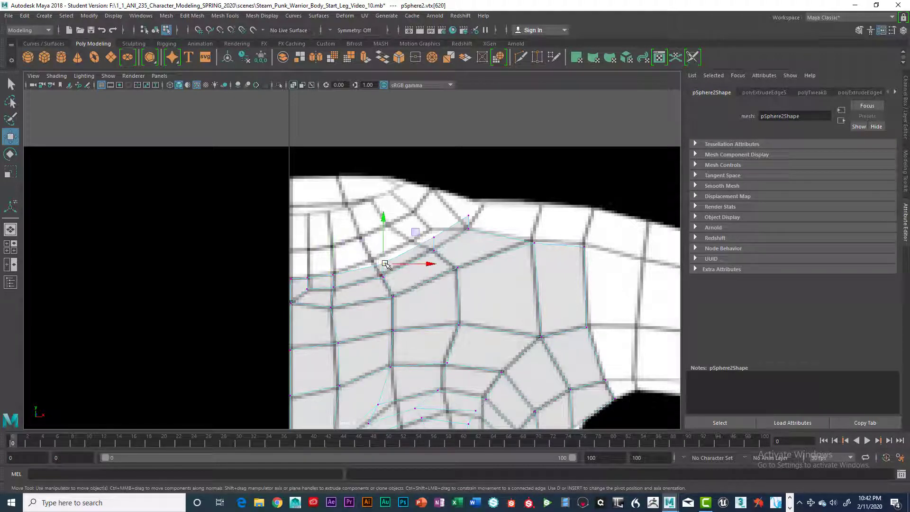
{"action": "left_click_drag", "start_coordinate": [383, 263], "coordinate": [372, 258]}
{"action": "left_click", "coordinate": [433, 237]}
{"action": "left_click_drag", "start_coordinate": [433, 237], "coordinate": [413, 241]}
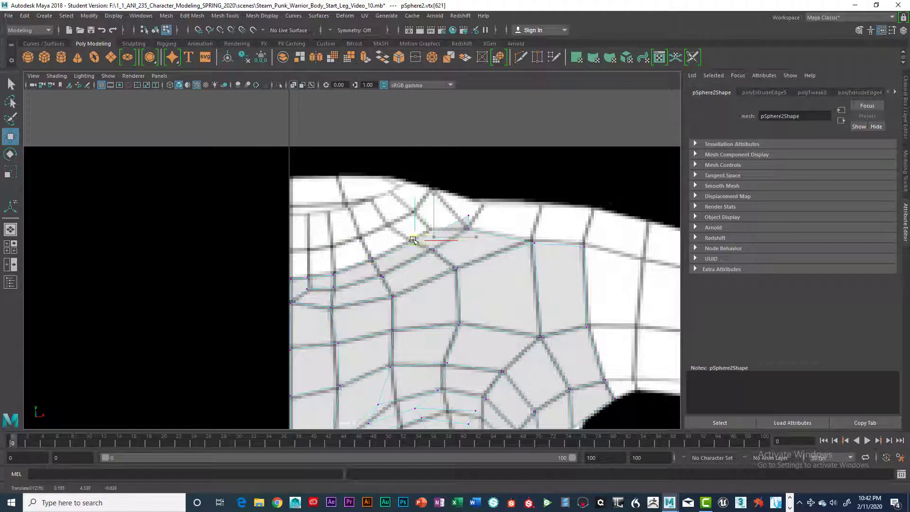
{"action": "left_click", "coordinate": [468, 216]}
{"action": "left_click_drag", "start_coordinate": [474, 216], "coordinate": [435, 230]}
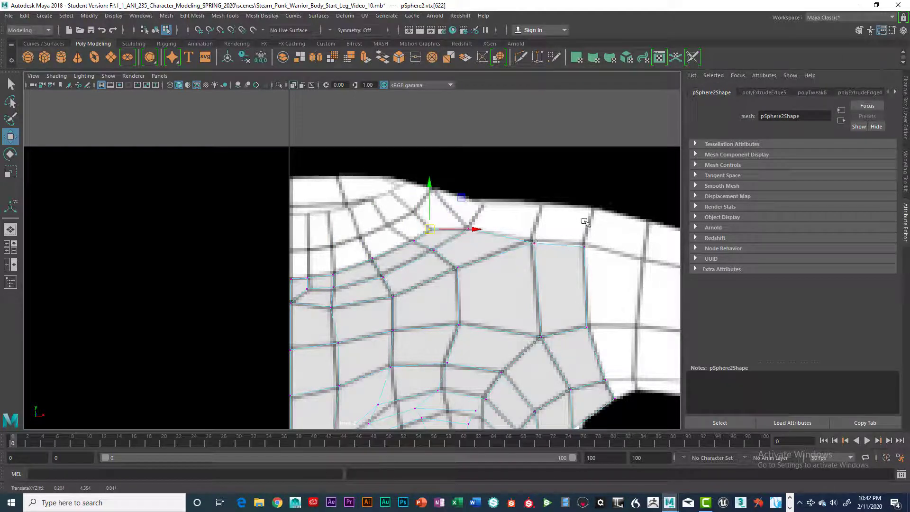
- Select the three new vertices at the front of the neck and move them back onto the reference profile in the side view
{"action": "key", "text": "space"}
{"action": "key", "text": "space"}
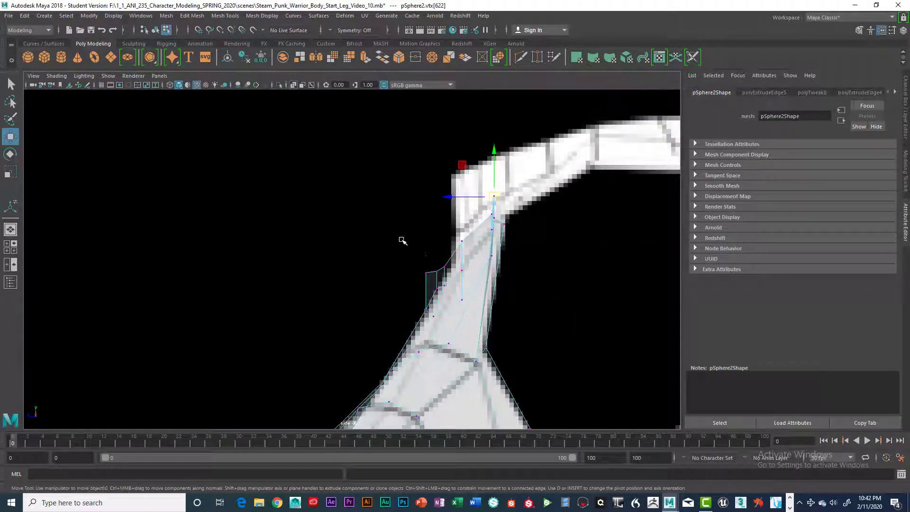
{"action": "left_click_drag", "start_coordinate": [400, 235], "coordinate": [451, 273]}
{"action": "left_click_drag", "start_coordinate": [404, 197], "coordinate": [465, 269]}
{"action": "left_click_drag", "start_coordinate": [377, 214], "coordinate": [442, 264]}
{"action": "key", "text": "space"}
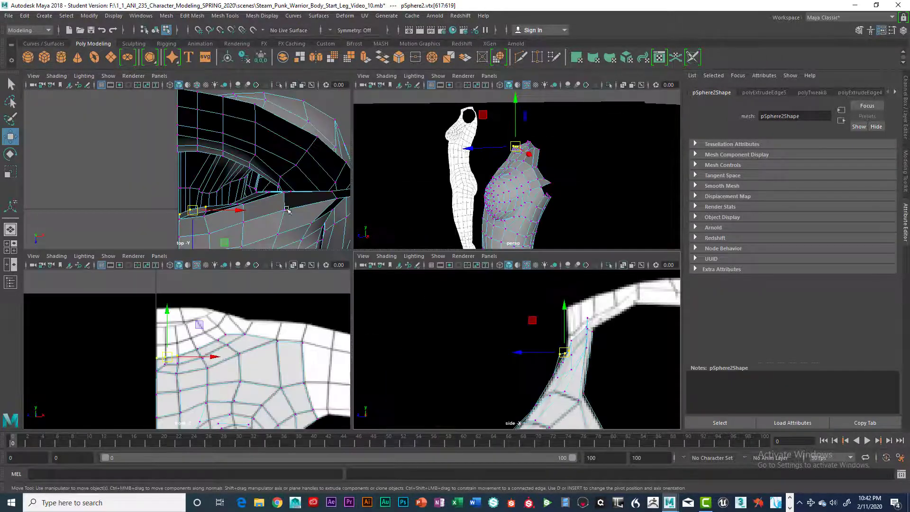
- Select the two outermost new neck vertices in the perspective view and adjust their depth to follow the shoulder surface
{"action": "key", "text": "space"}
{"action": "key", "text": "space"}
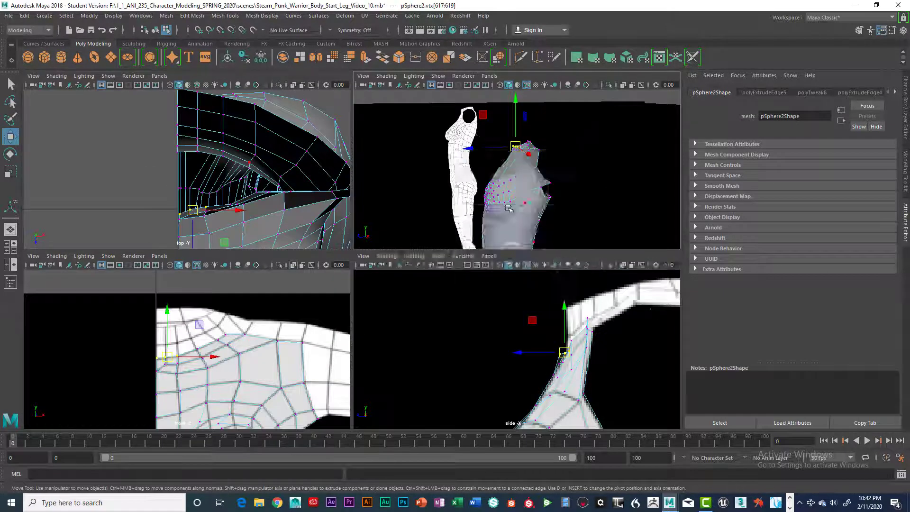
{"action": "key", "text": "space"}
{"action": "left_click_drag", "start_coordinate": [447, 231], "coordinate": [319, 300], "text": "alt"}
{"action": "right_click_drag", "start_coordinate": [319, 300], "coordinate": [357, 289], "text": "alt"}
{"action": "left_click_drag", "start_coordinate": [357, 289], "coordinate": [386, 157], "text": "alt"}
{"action": "left_click", "coordinate": [369, 198]}
{"action": "left_click", "coordinate": [471, 156]}
{"action": "left_click_drag", "start_coordinate": [470, 156], "coordinate": [461, 197], "text": "alt"}
{"action": "left_click", "coordinate": [501, 194], "text": "shift"}
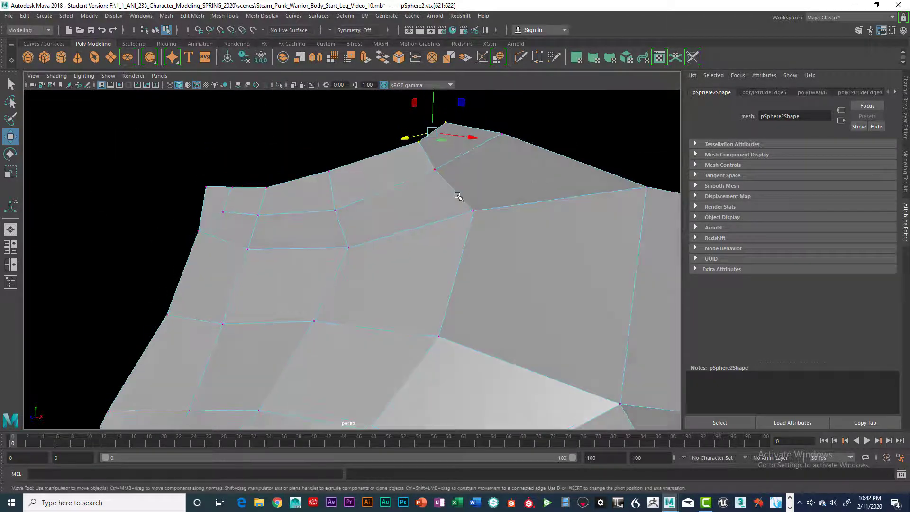
- Adjust the depth of the border vertex where the neck meets the shoulder in the perspective view
{"action": "scroll", "coordinate": [458, 202], "scroll_direction": "down", "scroll_amount": 6}
{"action": "left_click_drag", "start_coordinate": [473, 228], "coordinate": [439, 256], "text": "alt"}
{"action": "scroll", "coordinate": [435, 254], "scroll_direction": "up", "scroll_amount": 2}
{"action": "left_click", "coordinate": [402, 234]}
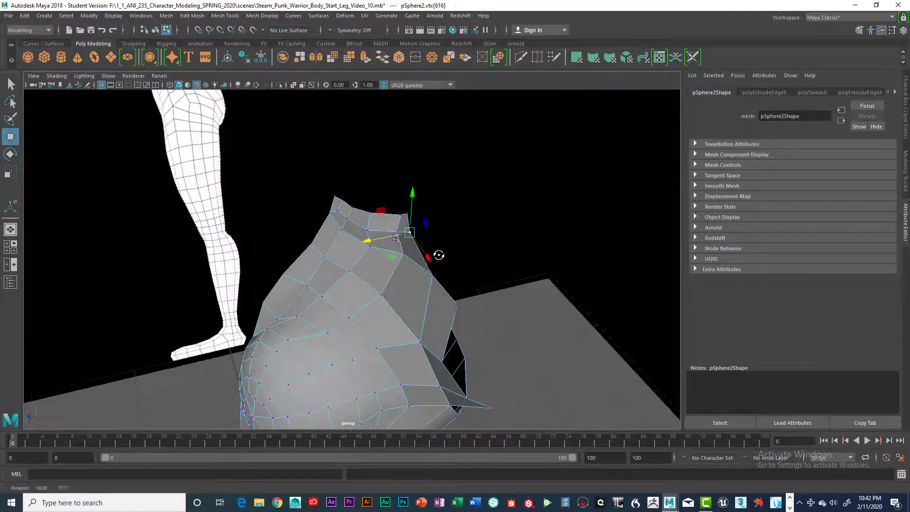
{"action": "left_click_drag", "start_coordinate": [387, 239], "coordinate": [462, 310]}
{"action": "left_click", "coordinate": [358, 220]}
{"action": "left_click", "coordinate": [444, 296]}
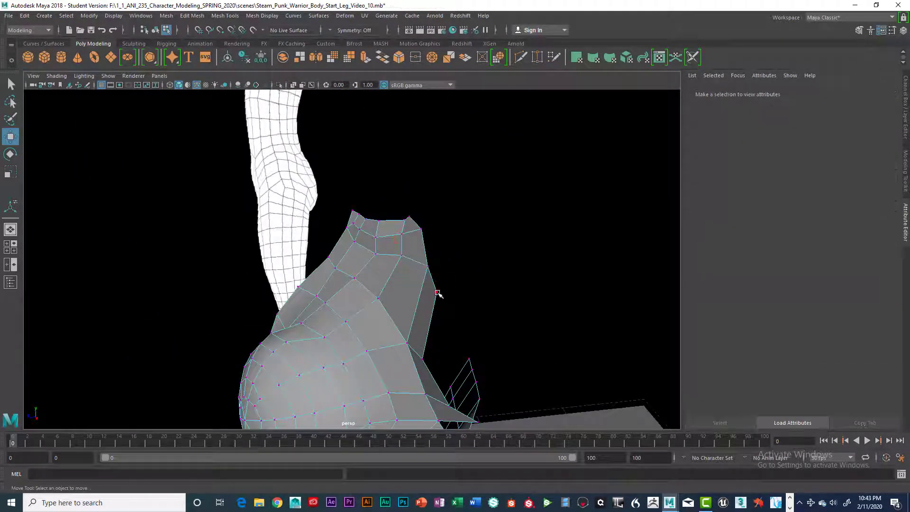
- Adjust the depth of the outer shoulder vertex and the centre-line neck vertex in the perspective view to smooth the border
{"action": "left_click", "coordinate": [437, 292]}
{"action": "left_click_drag", "start_coordinate": [413, 293], "coordinate": [302, 327]}
{"action": "left_click", "coordinate": [288, 294]}
{"action": "left_click_drag", "start_coordinate": [317, 255], "coordinate": [351, 280], "text": "alt"}
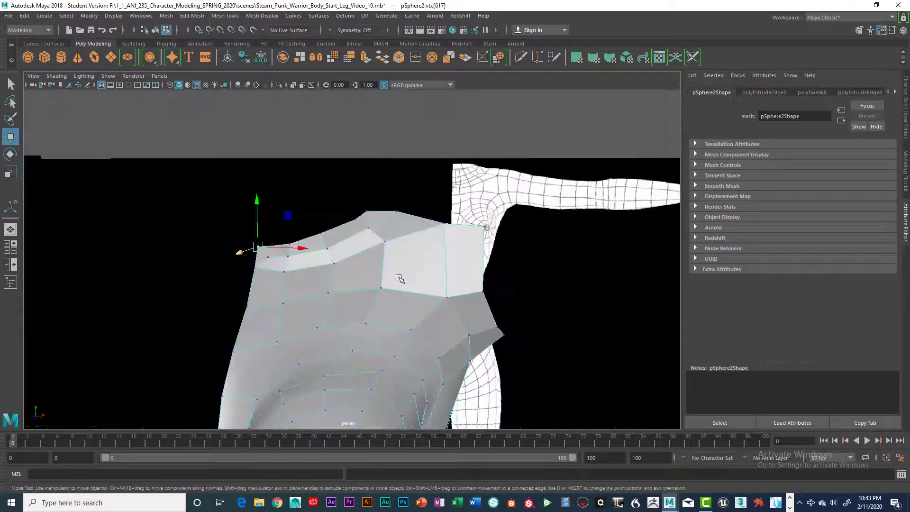
- Select the two upper shoulder border edges in the front view and extrude them up to the reference's shoulder outline
{"action": "key", "text": "space"}
{"action": "key", "text": "space"}
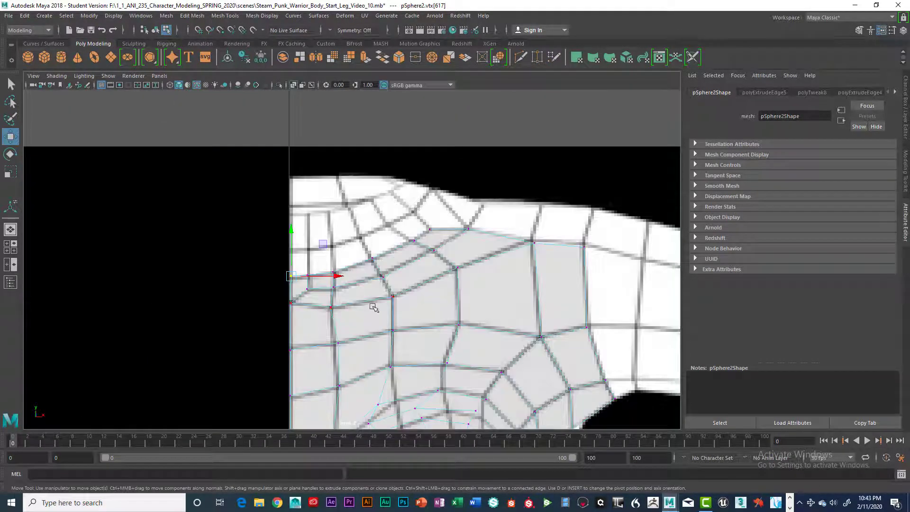
{"action": "right_click_drag", "start_coordinate": [504, 235], "coordinate": [501, 204]}
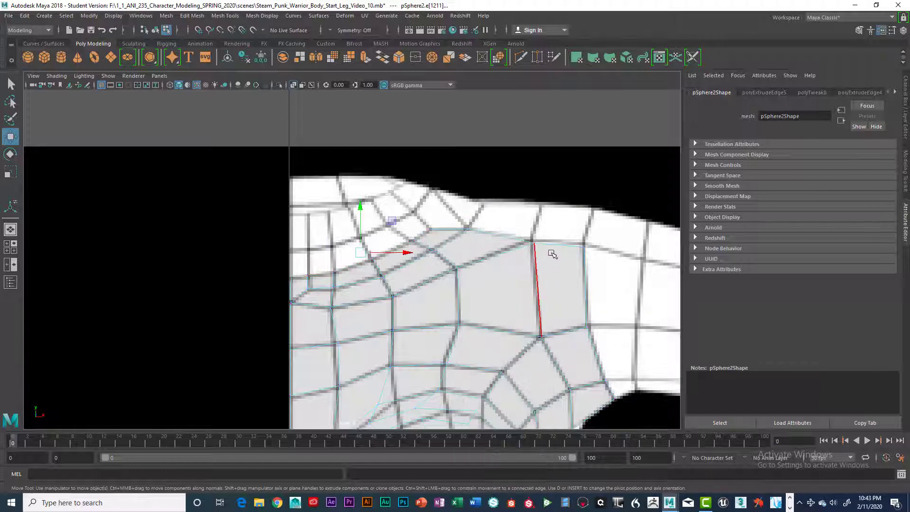
{"action": "left_click", "coordinate": [516, 238], "text": "shift"}
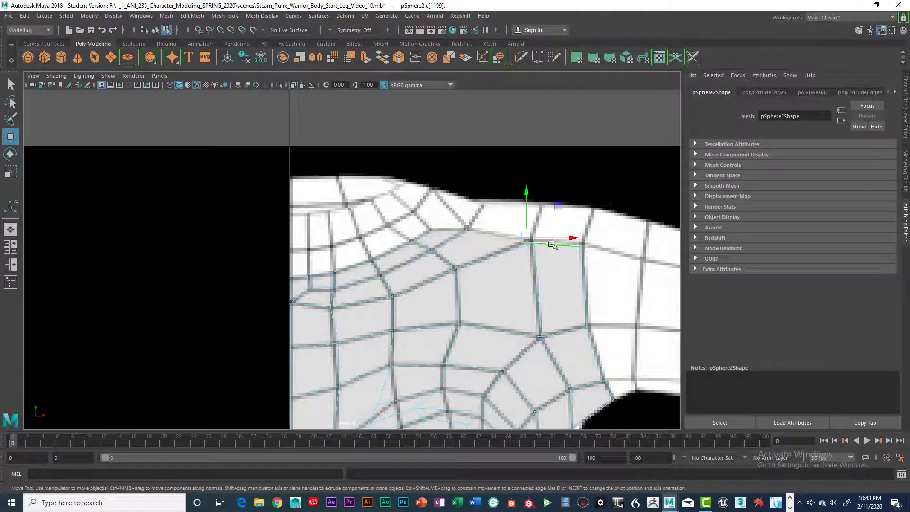
{"action": "key", "text": "ctrl+e"}
{"action": "key", "text": "w"}
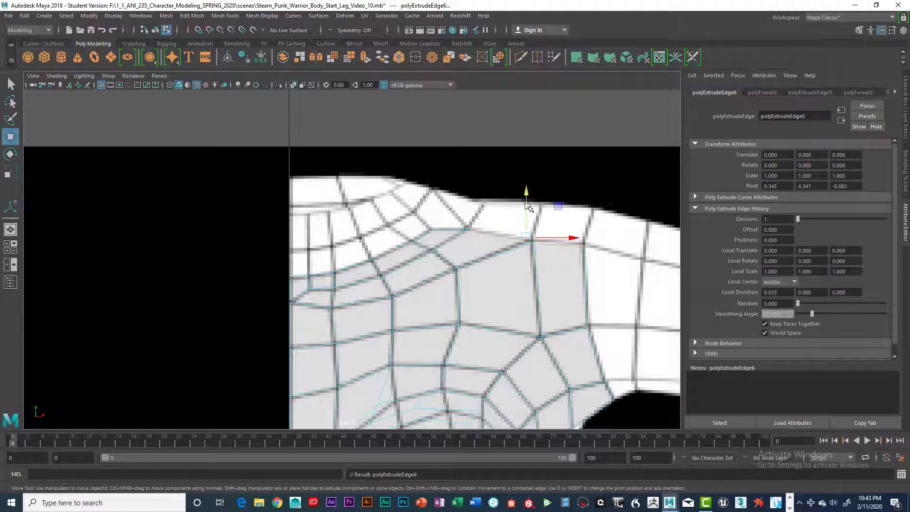
{"action": "left_click_drag", "start_coordinate": [526, 205], "coordinate": [544, 162]}
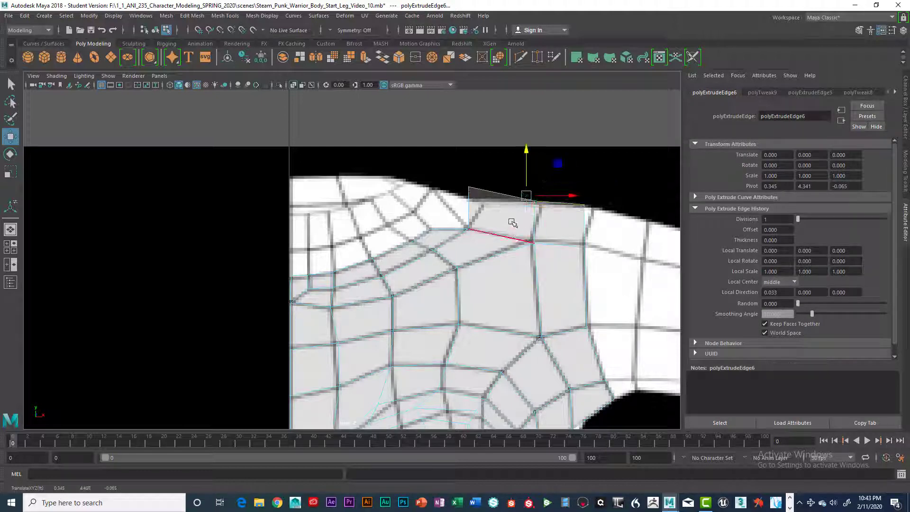
- Align the three extruded shoulder vertices with the reference's top shoulder outline in the front view
{"action": "right_click_drag", "start_coordinate": [474, 188], "coordinate": [427, 192]}
{"action": "left_click", "coordinate": [468, 188]}
{"action": "left_click_drag", "start_coordinate": [469, 189], "coordinate": [538, 204]}
{"action": "left_click_drag", "start_coordinate": [536, 202], "coordinate": [594, 208]}
{"action": "key", "text": "space"}
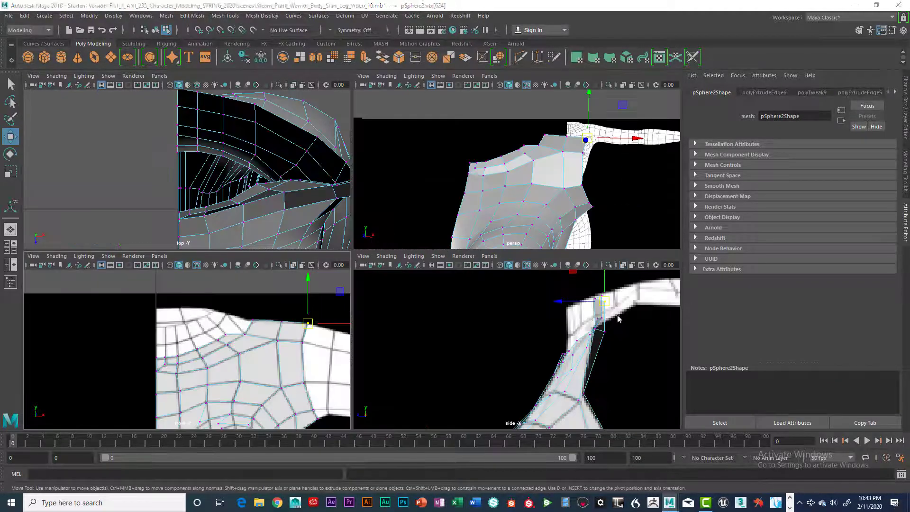
{"action": "key", "text": "space"}
{"action": "key", "text": "space"}
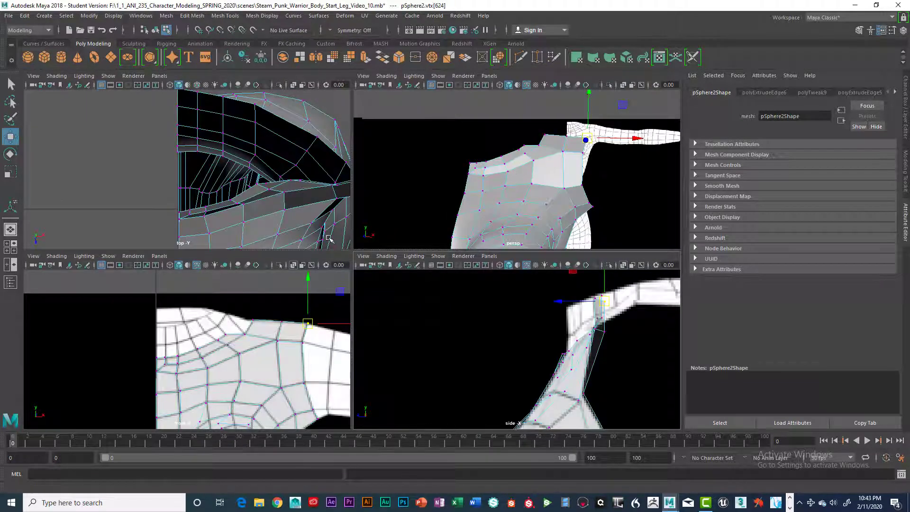
{"action": "key", "text": "space"}
- Select the three top shoulder vertices in the front view and move them back along the reference's shoulder in the side view
{"action": "left_click_drag", "start_coordinate": [454, 185], "coordinate": [616, 235]}
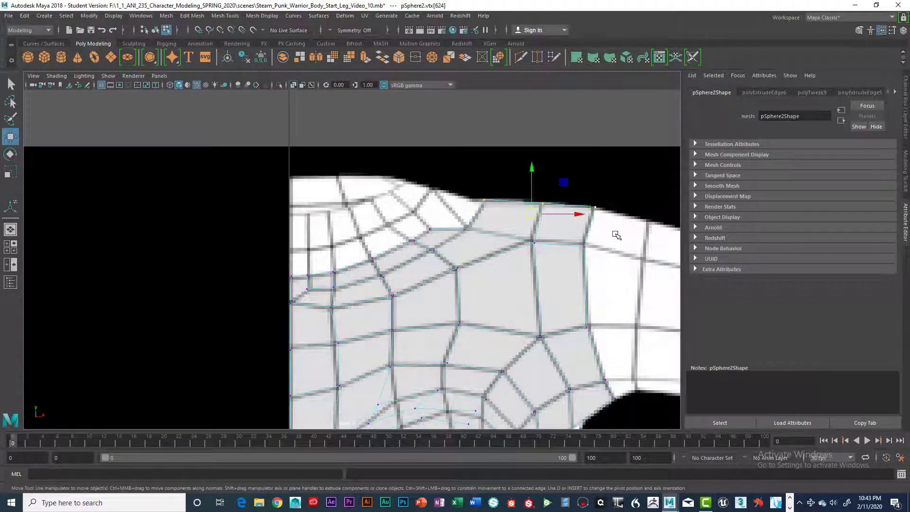
{"action": "left_click_drag", "start_coordinate": [494, 157], "coordinate": [643, 213]}
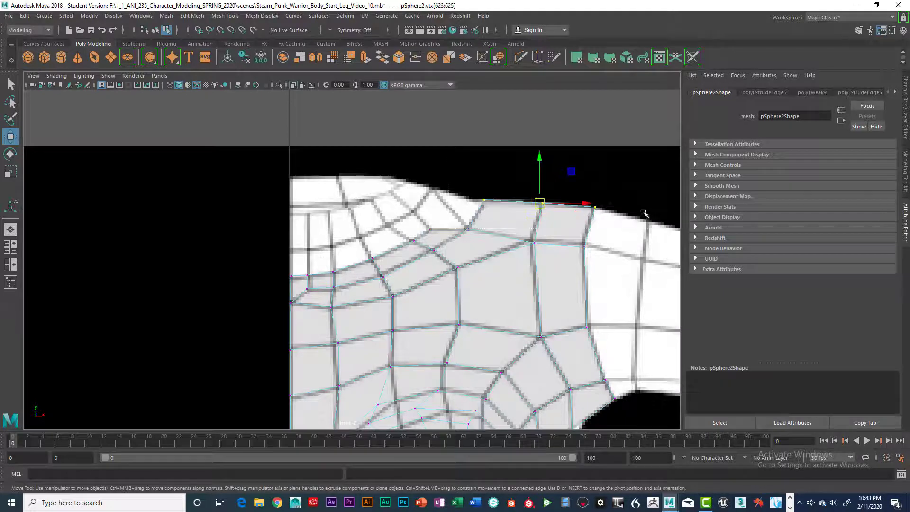
{"action": "key", "text": "space"}
{"action": "key", "text": "space"}
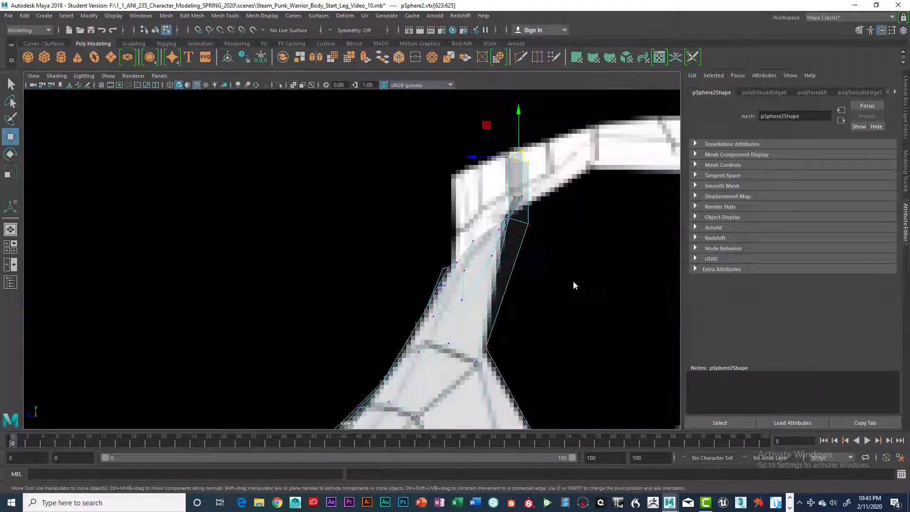
{"action": "key", "text": "space"}
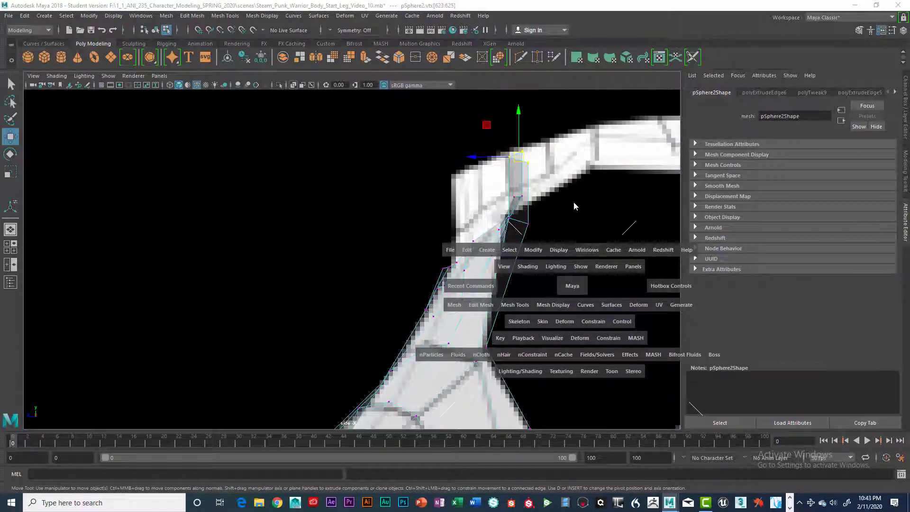
{"action": "middle_click_drag", "start_coordinate": [571, 219], "coordinate": [472, 255], "text": "alt"}
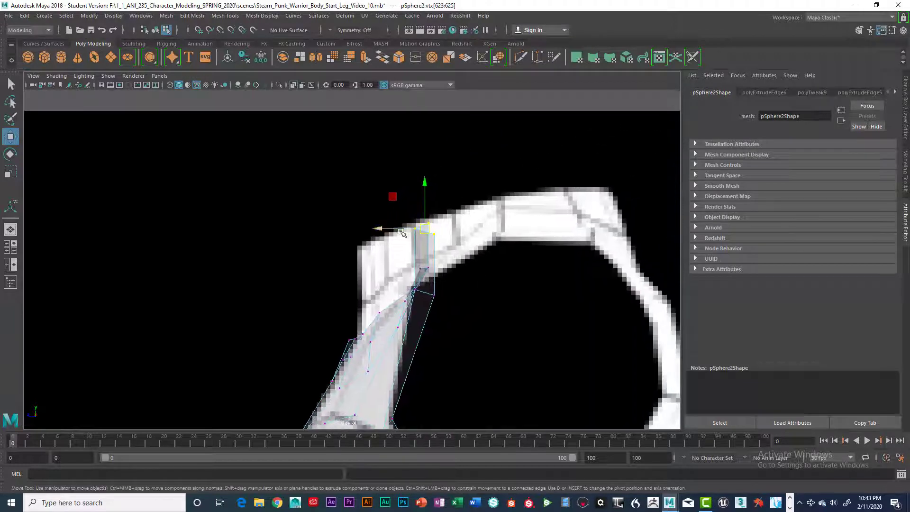
{"action": "left_click_drag", "start_coordinate": [401, 233], "coordinate": [474, 232]}
- Examine the extruded shoulder strip against the references in the front and side views and around it in perspective
{"action": "key", "text": "space"}
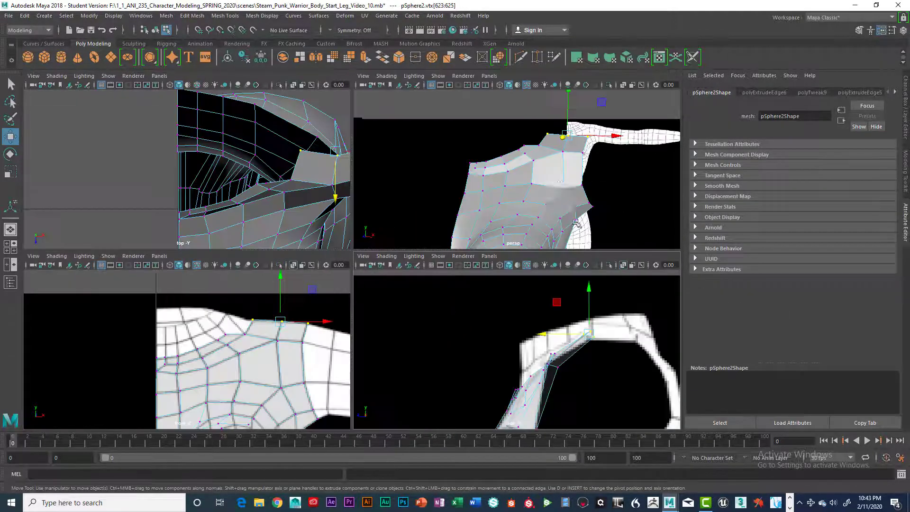
{"action": "key", "text": "space"}
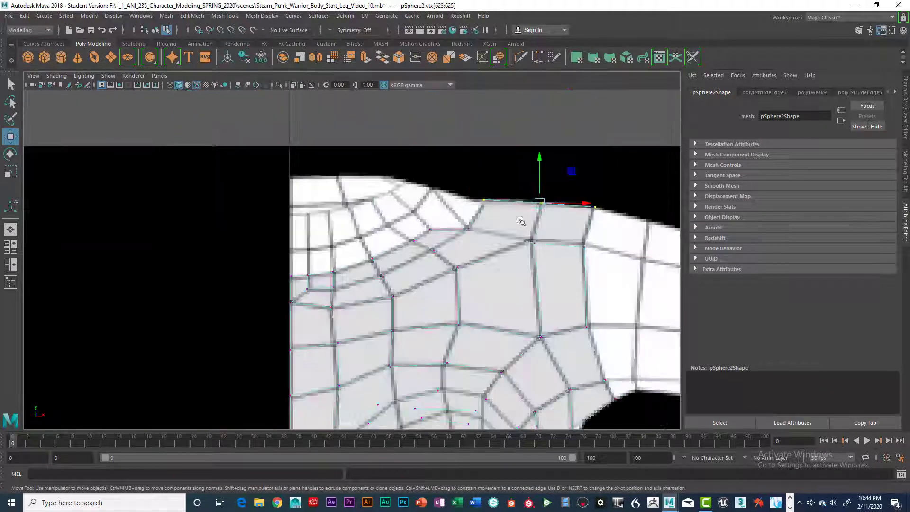
{"action": "key", "text": "space"}
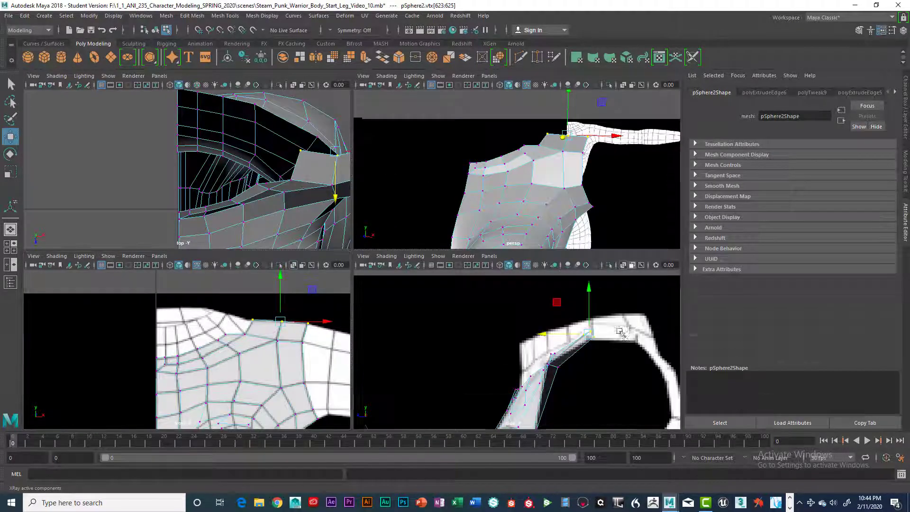
{"action": "key", "text": "space"}
{"action": "key", "text": "space"}
{"action": "key", "text": "space"}
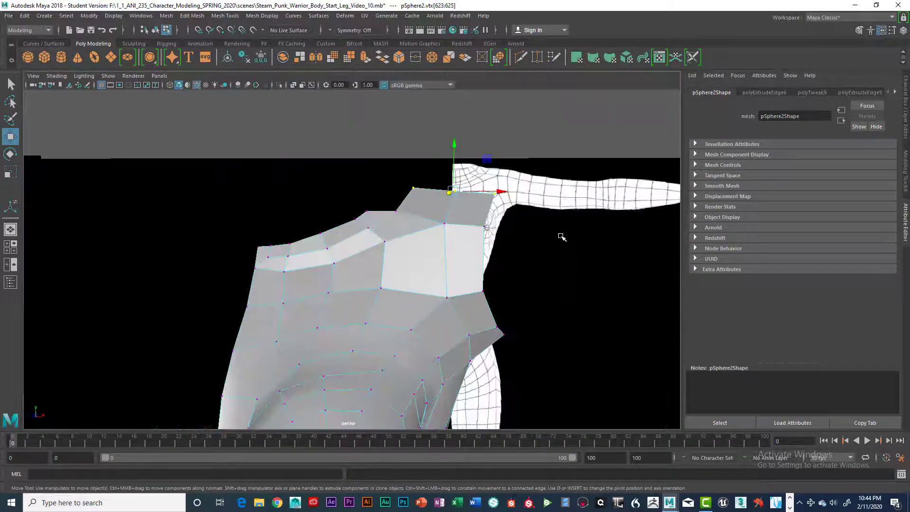
{"action": "left_click_drag", "start_coordinate": [559, 237], "coordinate": [421, 279], "text": "alt"}
{"action": "scroll", "coordinate": [418, 279], "scroll_direction": "up", "scroll_amount": 3}
{"action": "middle_click_drag", "start_coordinate": [416, 280], "coordinate": [463, 297], "text": "alt"}
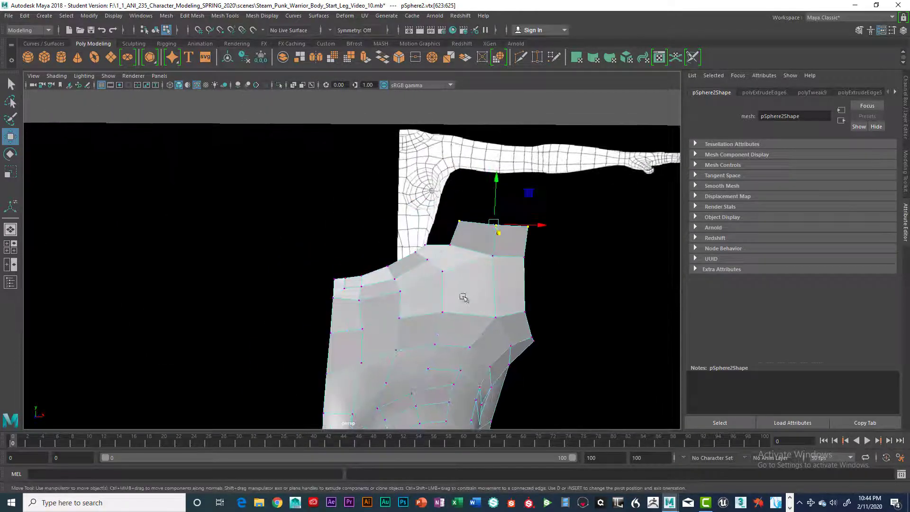
{"action": "left_click_drag", "start_coordinate": [461, 297], "coordinate": [439, 283], "text": "alt"}
{"action": "key", "text": "space"}
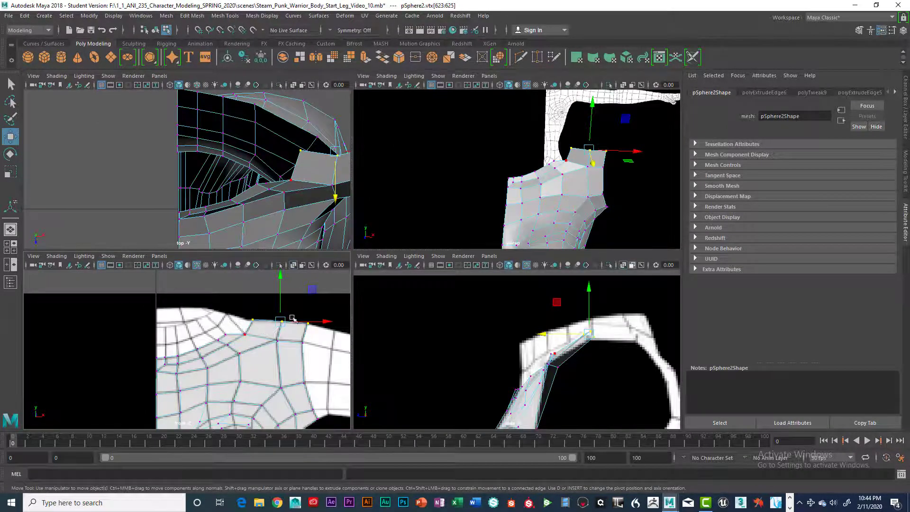
- Select the neck border edges from the shoulder to the centre line in the front view and extrude them upward
{"action": "key", "text": "space"}
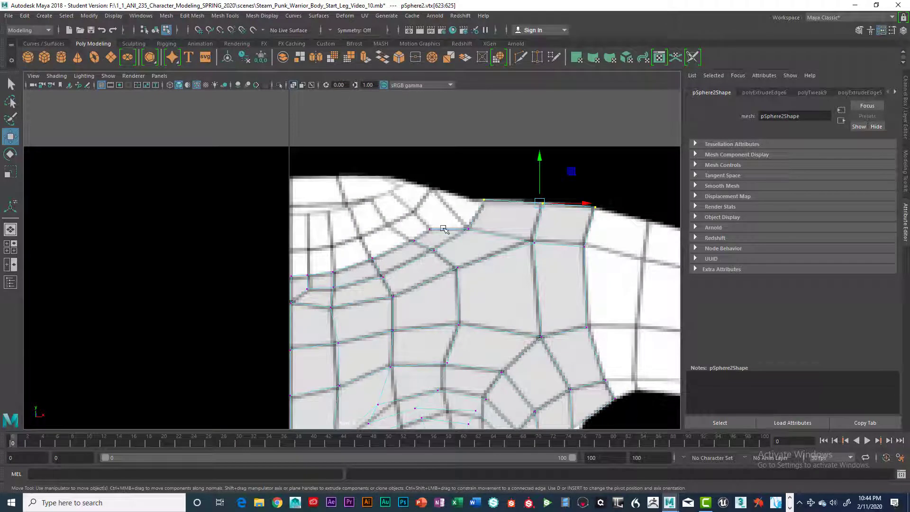
{"action": "right_click_drag", "start_coordinate": [443, 228], "coordinate": [441, 201]}
{"action": "left_click", "coordinate": [442, 230]}
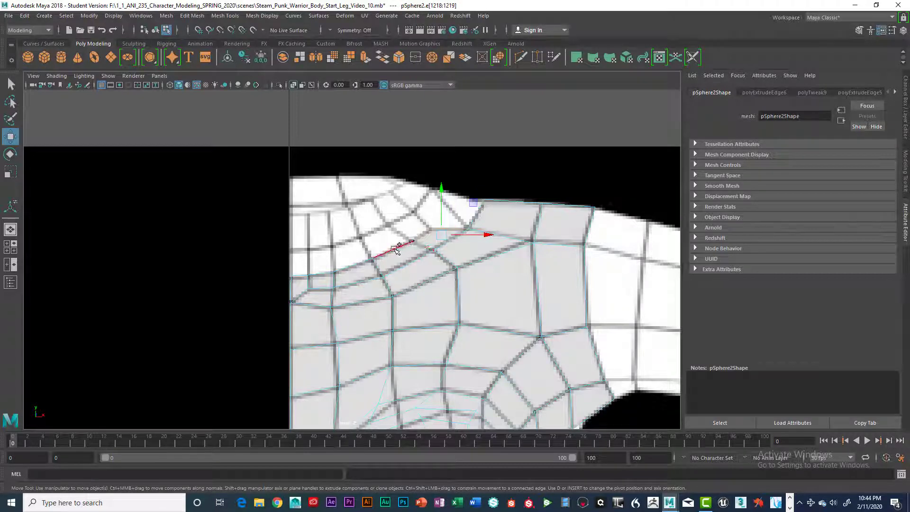
{"action": "left_click", "coordinate": [366, 261]}
{"action": "left_click", "coordinate": [324, 274], "text": "shift"}
{"action": "left_click", "coordinate": [300, 276], "text": "shift"}
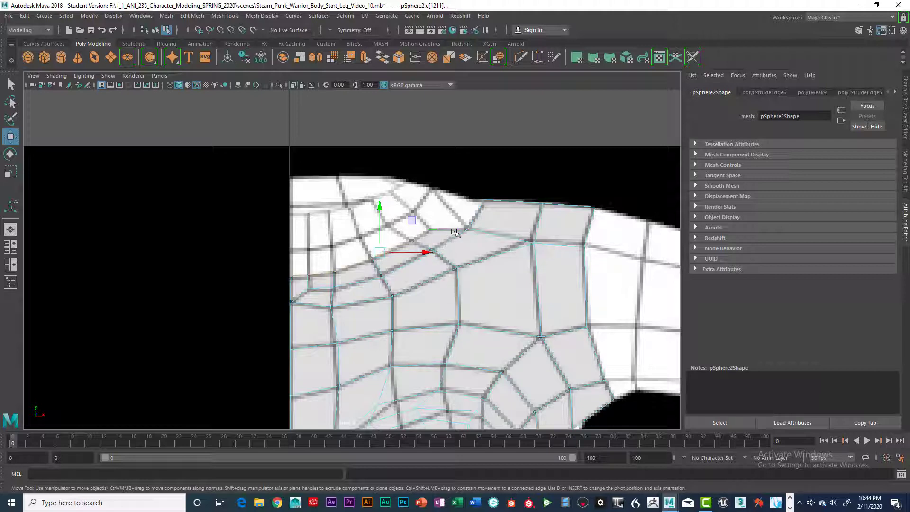
{"action": "key", "text": "ctrl+e"}
{"action": "left_click_drag", "start_coordinate": [380, 203], "coordinate": [384, 192]}
- Align the vertices of the extruded neck row with the reference wireframe in the front view, out to the centre line
{"action": "right_click_drag", "start_coordinate": [443, 216], "coordinate": [424, 231]}
{"action": "left_click", "coordinate": [425, 210]}
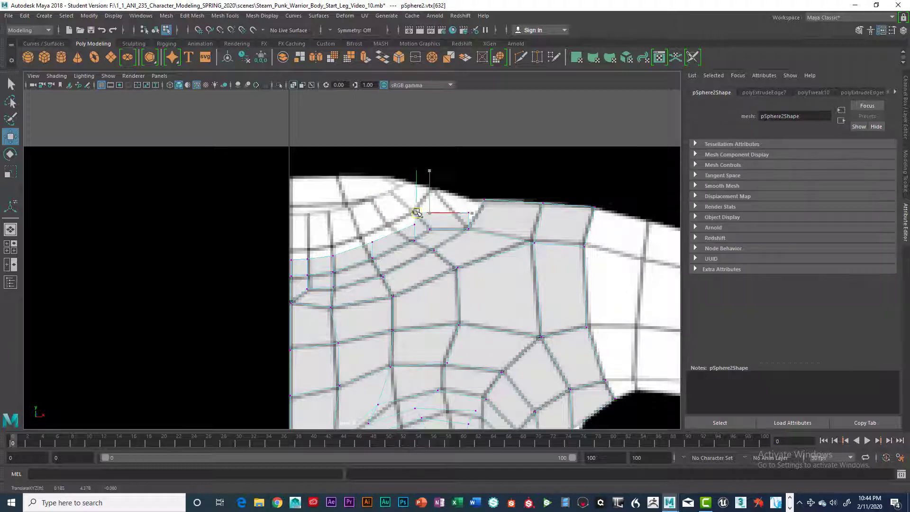
{"action": "left_click_drag", "start_coordinate": [450, 207], "coordinate": [433, 188]}
{"action": "left_click_drag", "start_coordinate": [401, 217], "coordinate": [335, 249]}
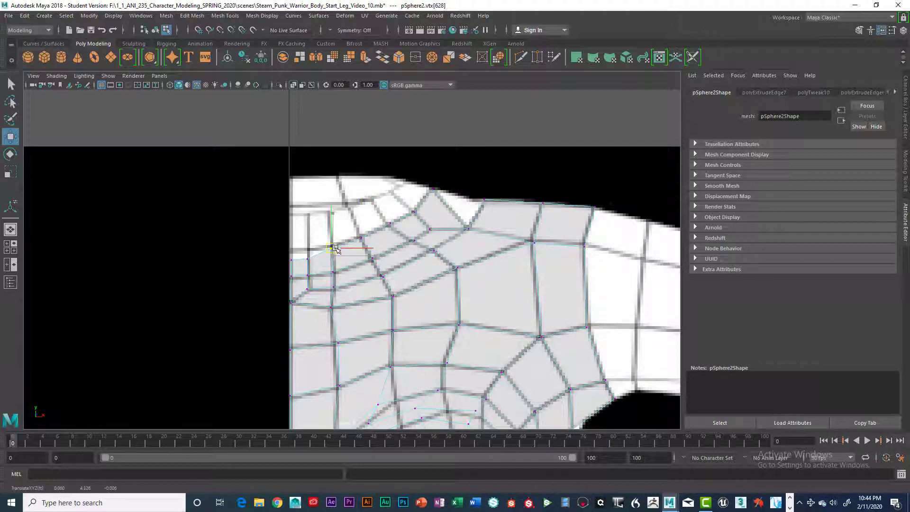
{"action": "left_click", "coordinate": [307, 250]}
{"action": "left_click", "coordinate": [294, 259]}
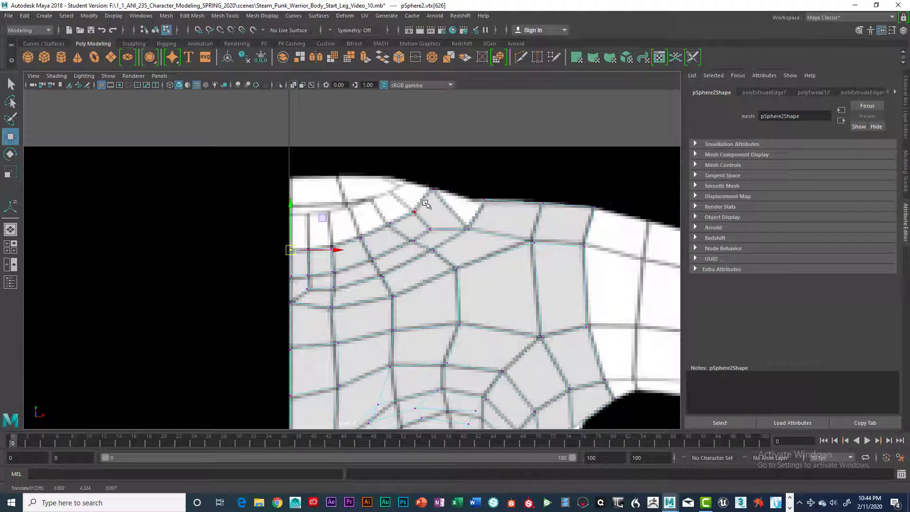
- Extrude the upper neck border edges once more toward the reference's next edge loop in the front view
{"action": "right_click_drag", "start_coordinate": [423, 200], "coordinate": [424, 174]}
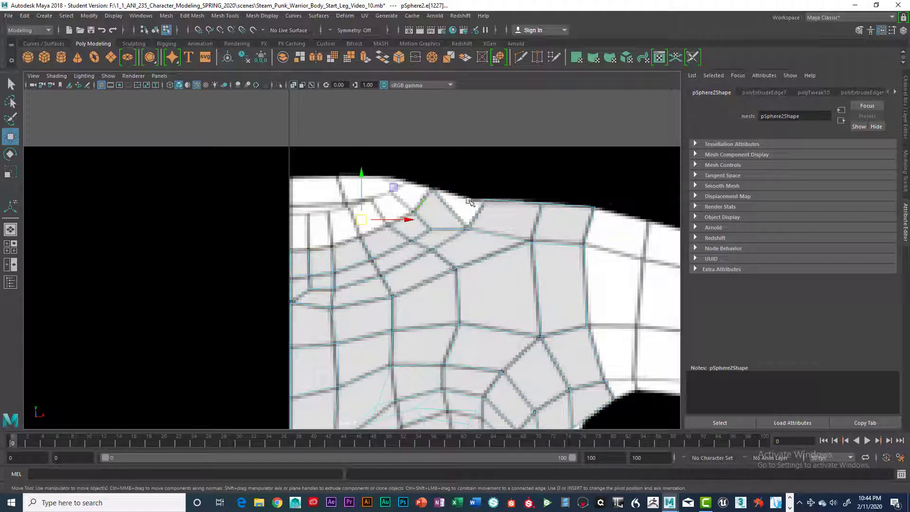
{"action": "key", "text": "ctrl+e"}
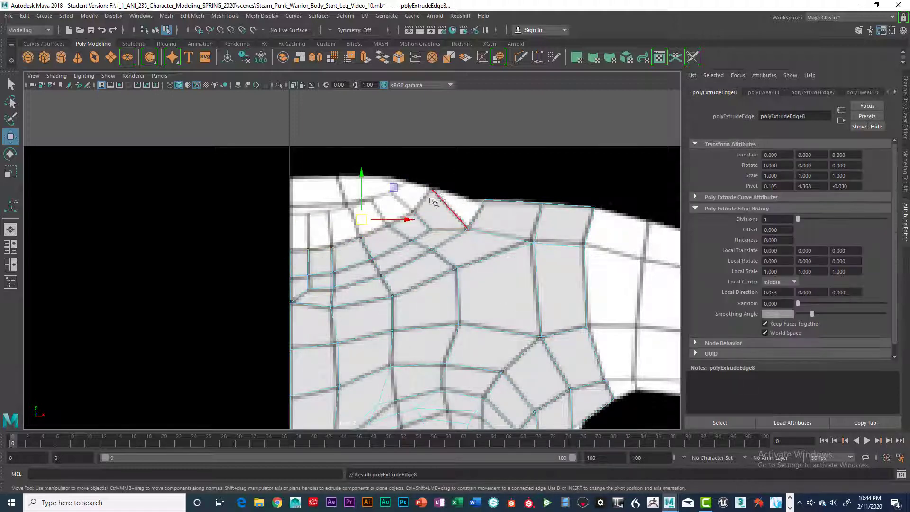
{"action": "left_click_drag", "start_coordinate": [365, 217], "coordinate": [386, 202]}
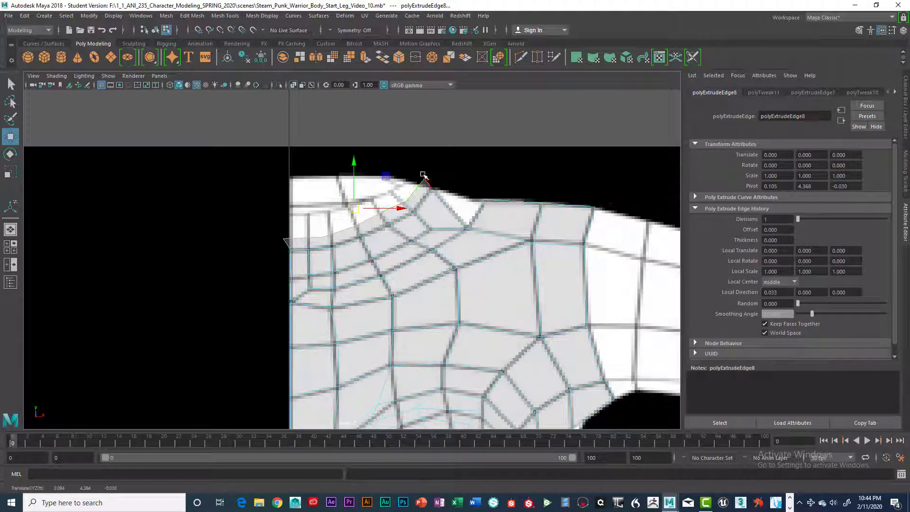
- Match the second extruded neck row's vertices to the reference's edge loop in the front view, ending at the centre line
{"action": "right_click_drag", "start_coordinate": [425, 180], "coordinate": [381, 179]}
{"action": "left_click", "coordinate": [405, 183]}
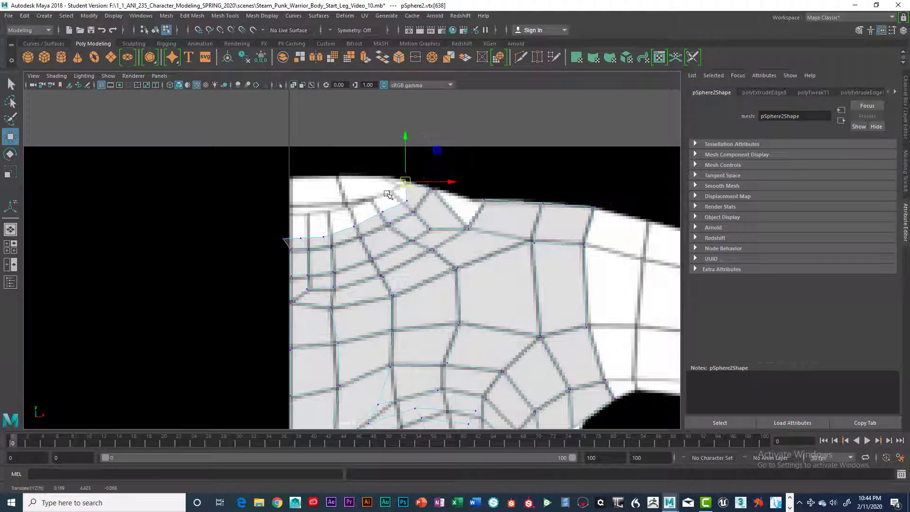
{"action": "left_click_drag", "start_coordinate": [388, 193], "coordinate": [390, 217]}
{"action": "left_click_drag", "start_coordinate": [382, 211], "coordinate": [361, 232]}
{"action": "left_click_drag", "start_coordinate": [354, 226], "coordinate": [307, 245]}
{"action": "mouse_move", "coordinate": [301, 238]}
{"action": "left_mouse_down"}
{"action": "mouse_move", "coordinate": [308, 214]}
{"action": "mouse_move", "coordinate": [290, 246]}
{"action": "left_mouse_up"}
{"action": "left_click_drag", "start_coordinate": [284, 238], "coordinate": [290, 215]}
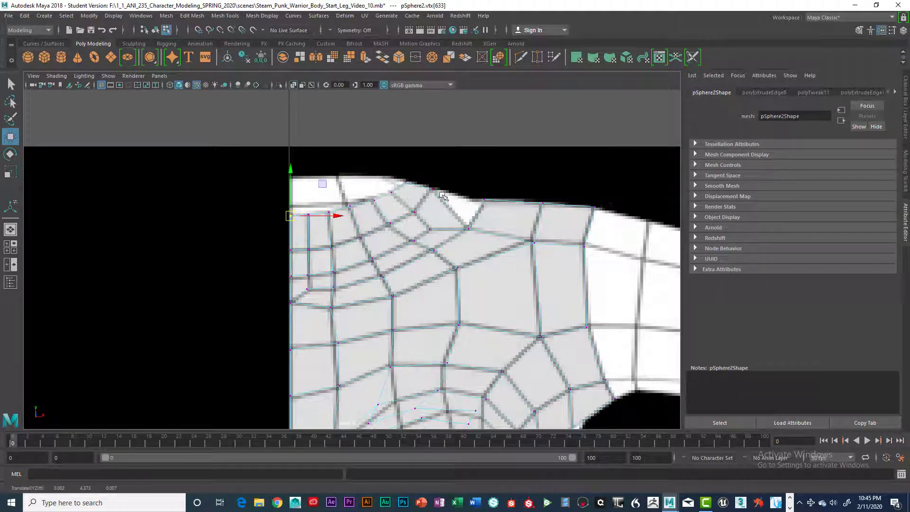
- Extrude the slanted edge at the neck's outer side across the gap toward the shoulder strip in the front view
{"action": "key", "text": "space"}
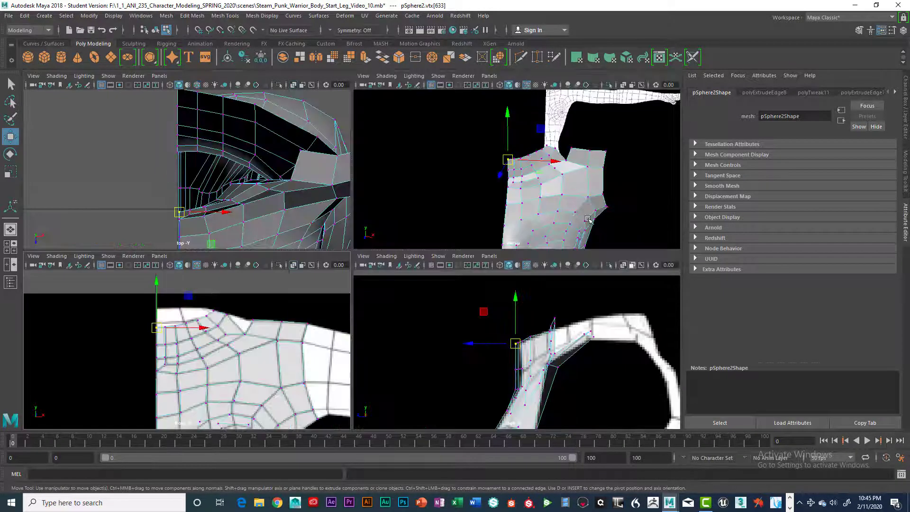
{"action": "key", "text": "space"}
{"action": "left_click_drag", "start_coordinate": [561, 243], "coordinate": [523, 244], "text": "alt"}
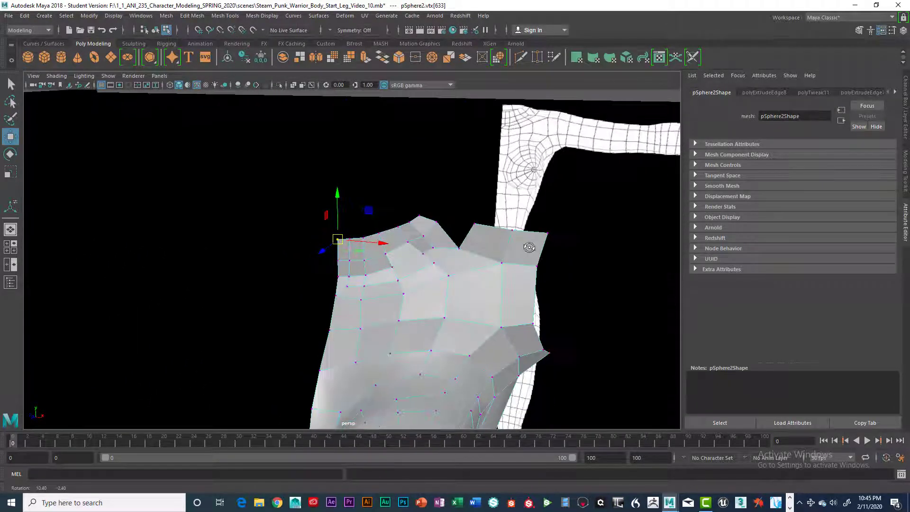
{"action": "key", "text": "space"}
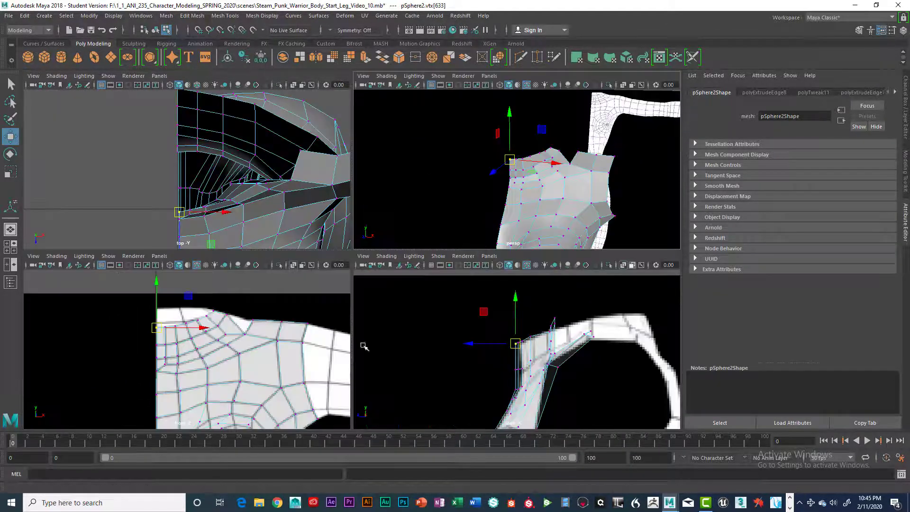
{"action": "key", "text": "space"}
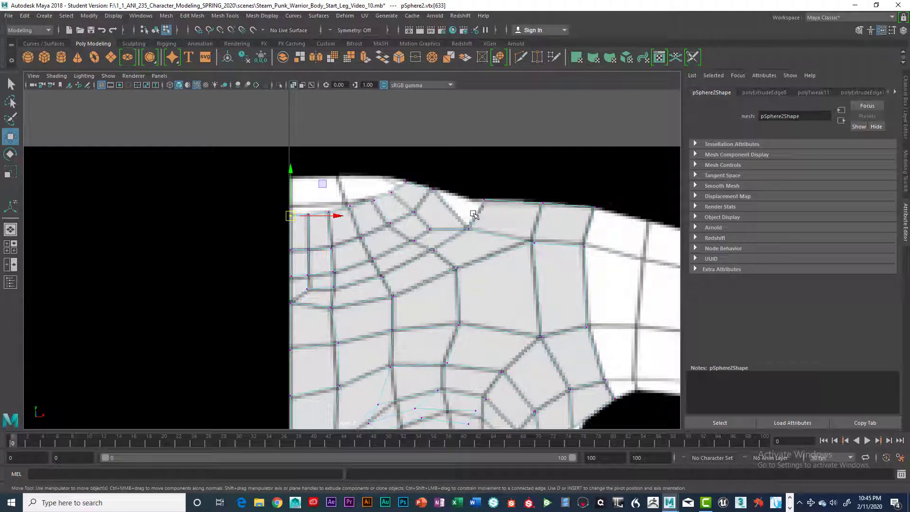
{"action": "right_click_drag", "start_coordinate": [452, 212], "coordinate": [450, 192]}
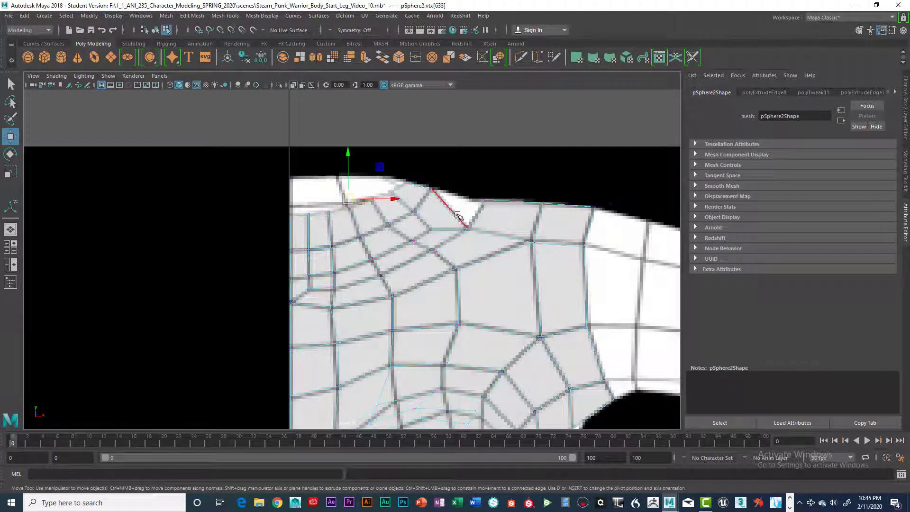
{"action": "left_click", "coordinate": [454, 213]}
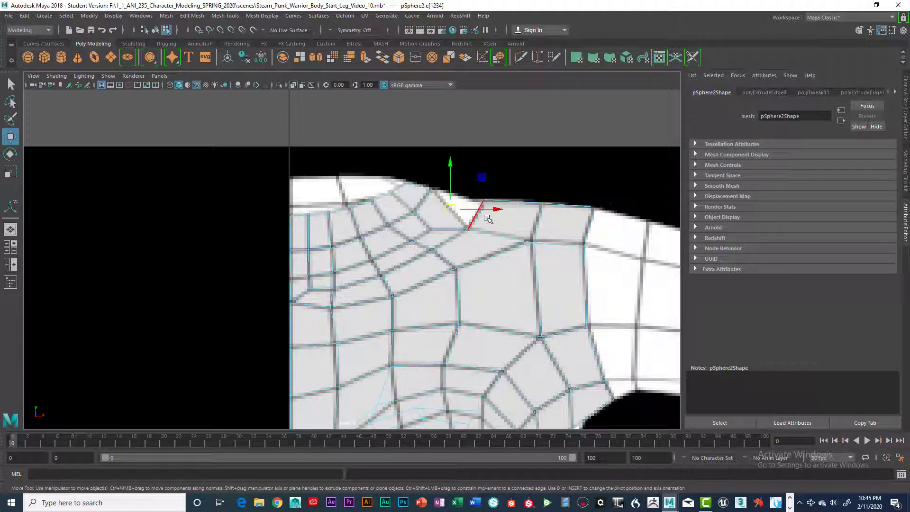
{"action": "key", "text": "ctrl+e"}
{"action": "key", "text": "w"}
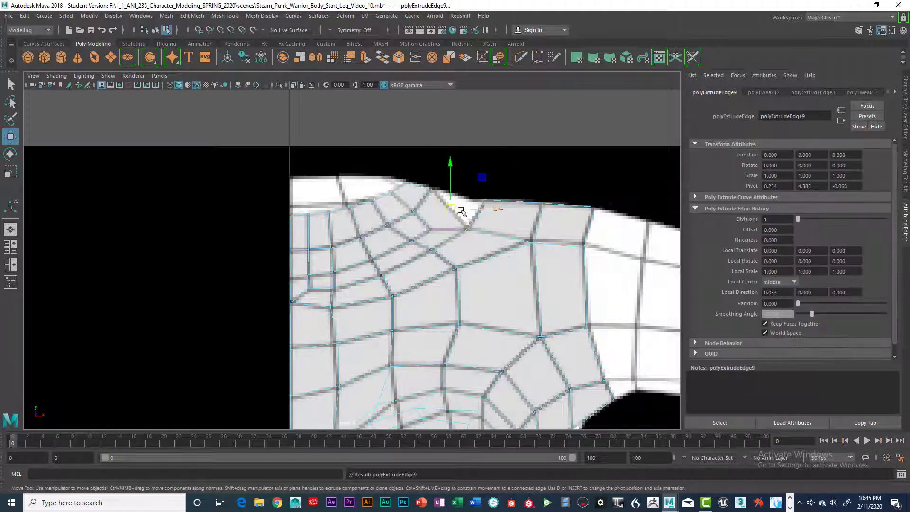
{"action": "left_click_drag", "start_coordinate": [461, 211], "coordinate": [474, 246]}
- Snap the extruded face's outer vertex onto the shoulder strip's inner top corner in perspective and merge the two vertices
{"action": "key", "text": "space"}
{"action": "key", "text": "space"}
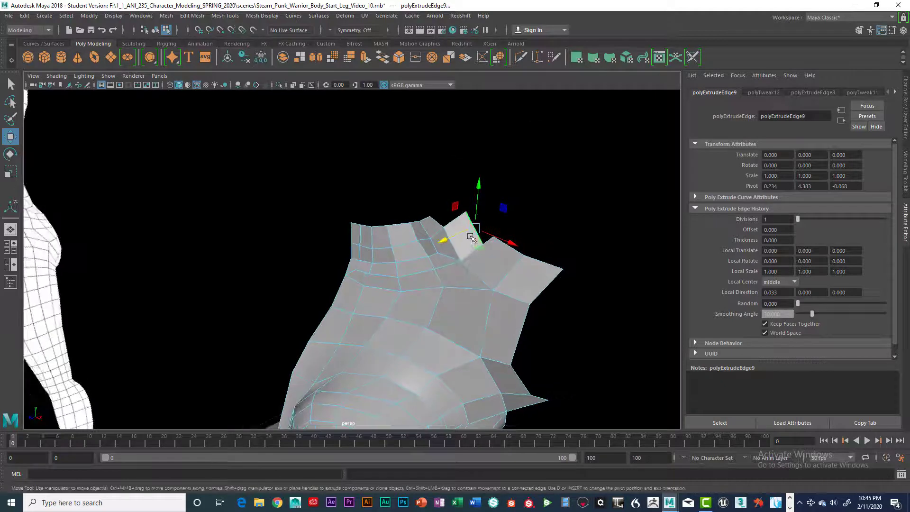
{"action": "left_click_drag", "start_coordinate": [467, 214], "coordinate": [383, 264], "text": "alt"}
{"action": "right_click_drag", "start_coordinate": [388, 230], "coordinate": [342, 229]}
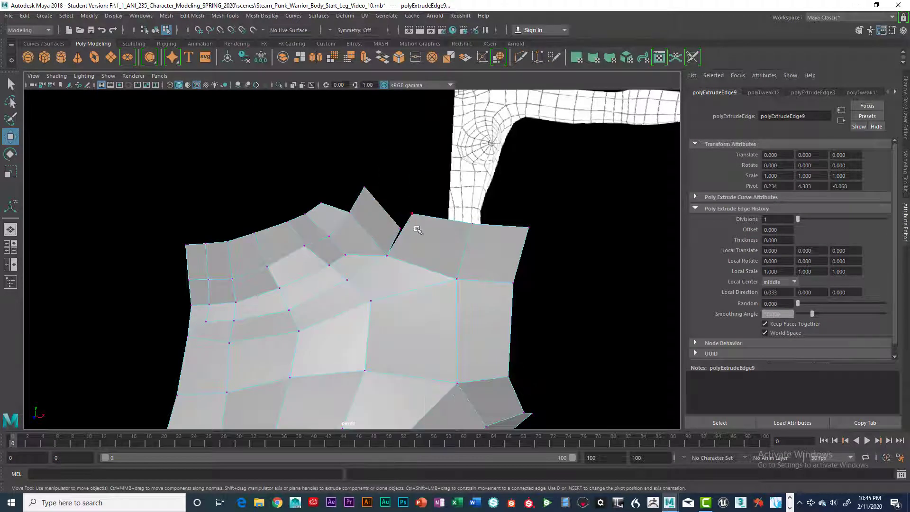
{"action": "left_click", "coordinate": [401, 229]}
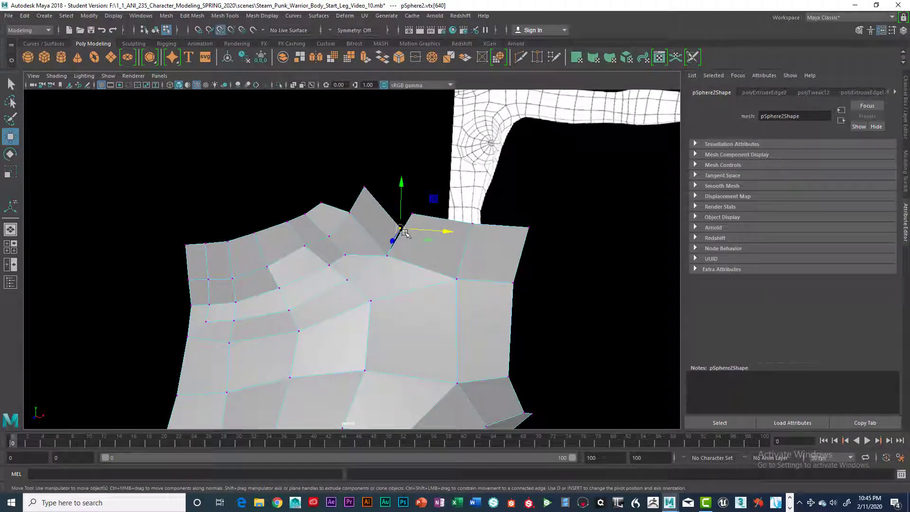
{"action": "mouse_move", "coordinate": [404, 232]}
{"action": "left_mouse_down"}
{"action": "mouse_move", "coordinate": [449, 215]}
{"action": "mouse_move", "coordinate": [419, 228]}
{"action": "left_mouse_up"}
{"action": "key", "text": "space"}
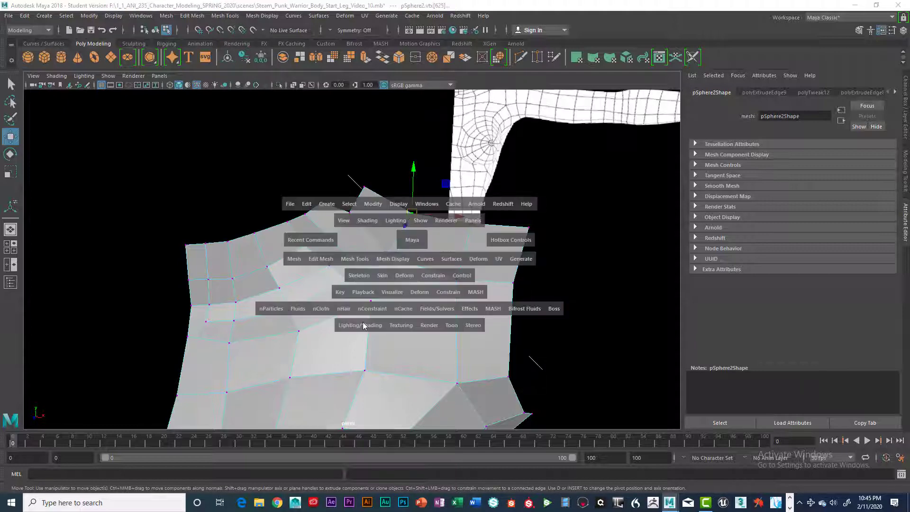
{"action": "left_click", "coordinate": [327, 260]}
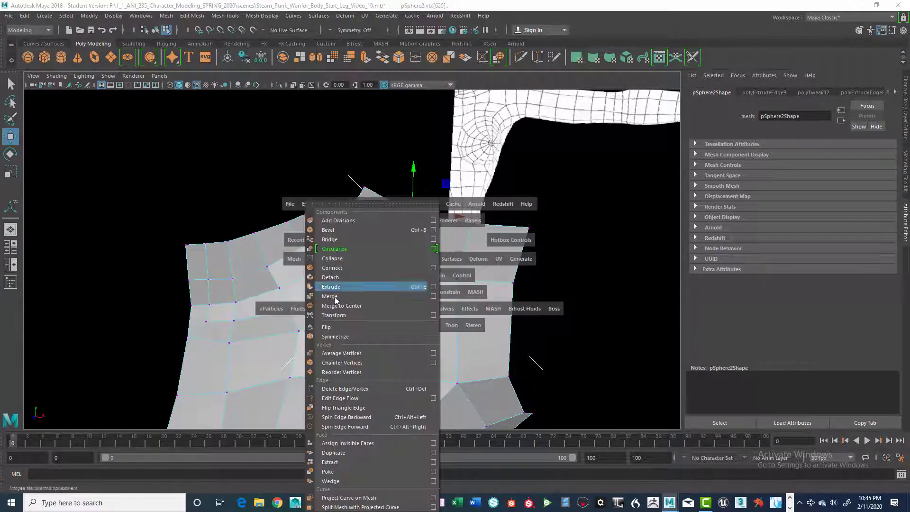
{"action": "left_click", "coordinate": [336, 297]}
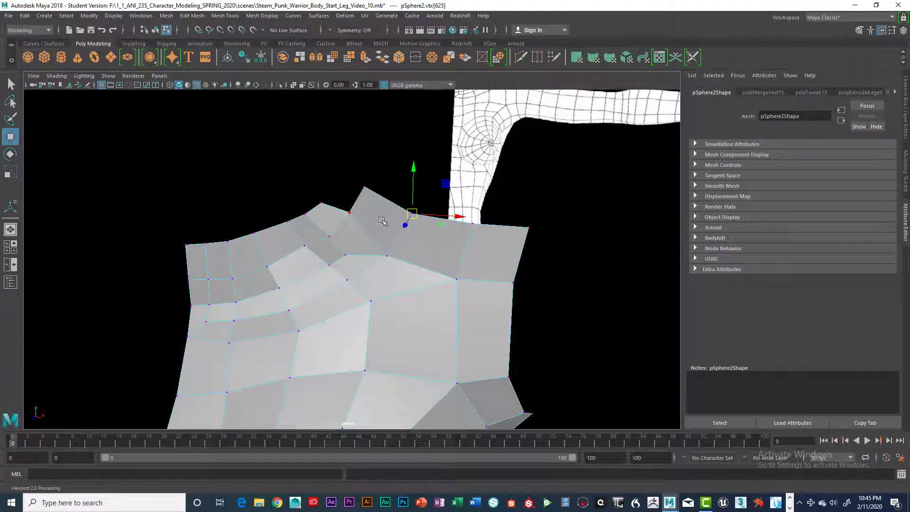
- Extrude the upper inner edge of the new shoulder face and move it up and inward toward the neck's outer corner in perspective
{"action": "left_click_drag", "start_coordinate": [382, 221], "coordinate": [342, 225], "text": "alt"}
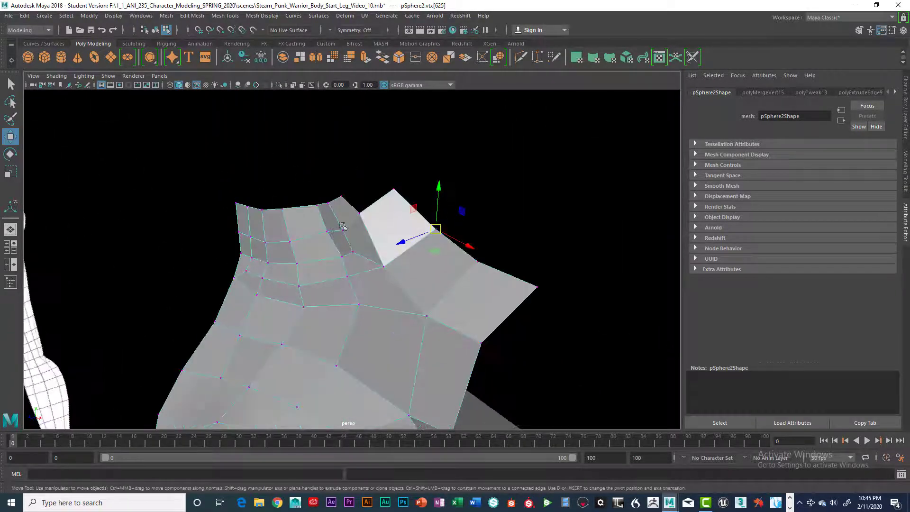
{"action": "right_click_drag", "start_coordinate": [379, 201], "coordinate": [377, 176]}
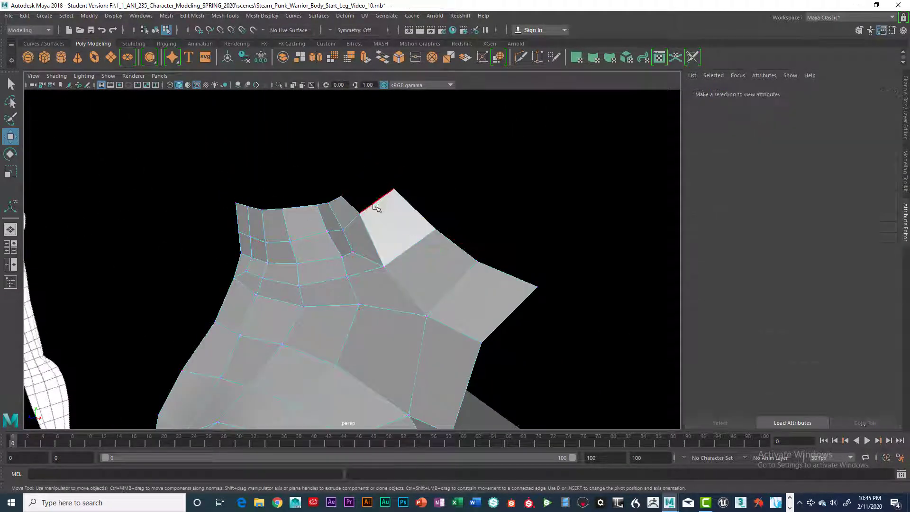
{"action": "left_click", "coordinate": [375, 201]}
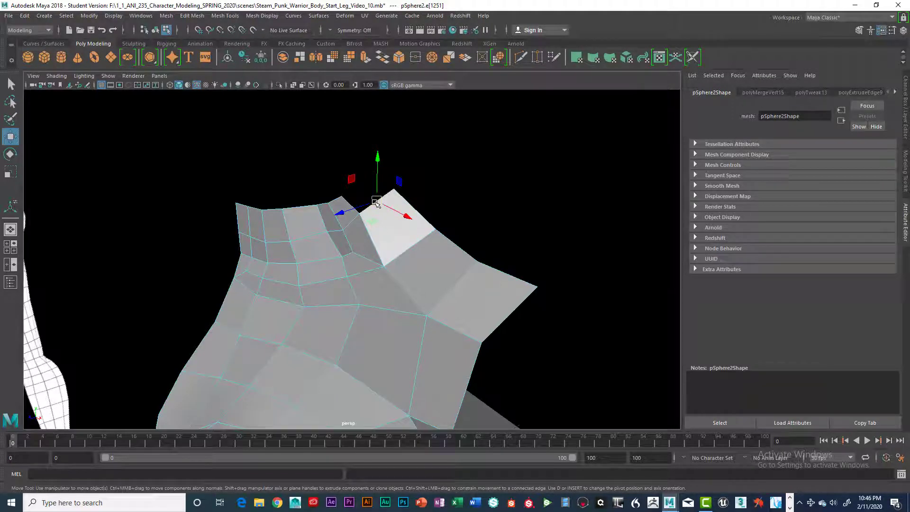
{"action": "key", "text": "ctrl+e"}
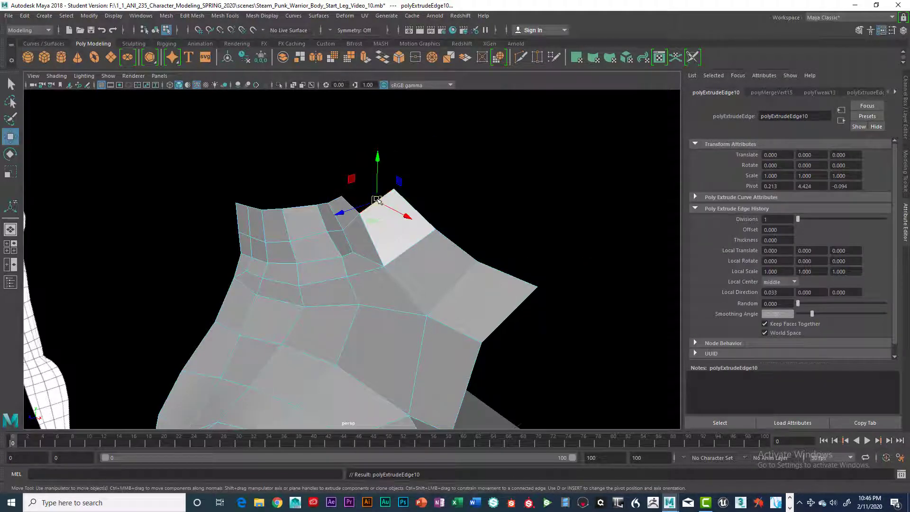
{"action": "left_click_drag", "start_coordinate": [376, 199], "coordinate": [361, 182]}
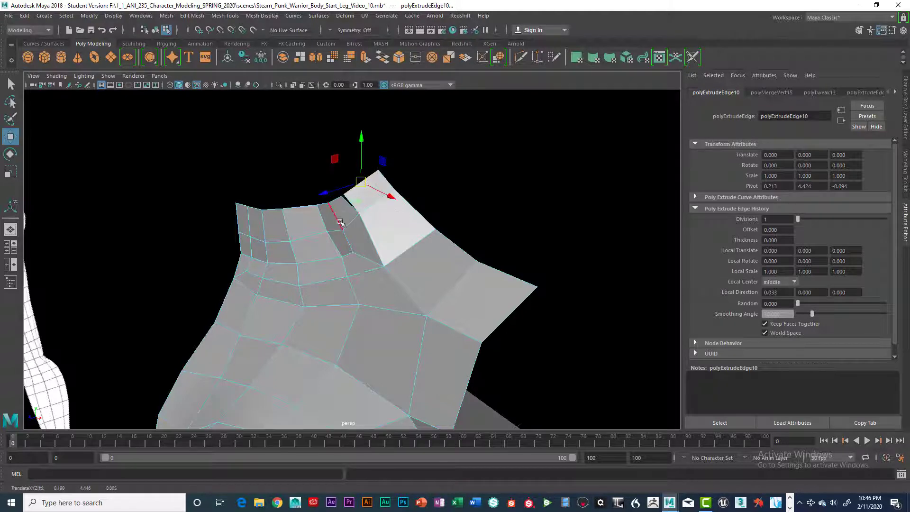
{"action": "left_click_drag", "start_coordinate": [340, 223], "coordinate": [369, 191], "text": "alt"}
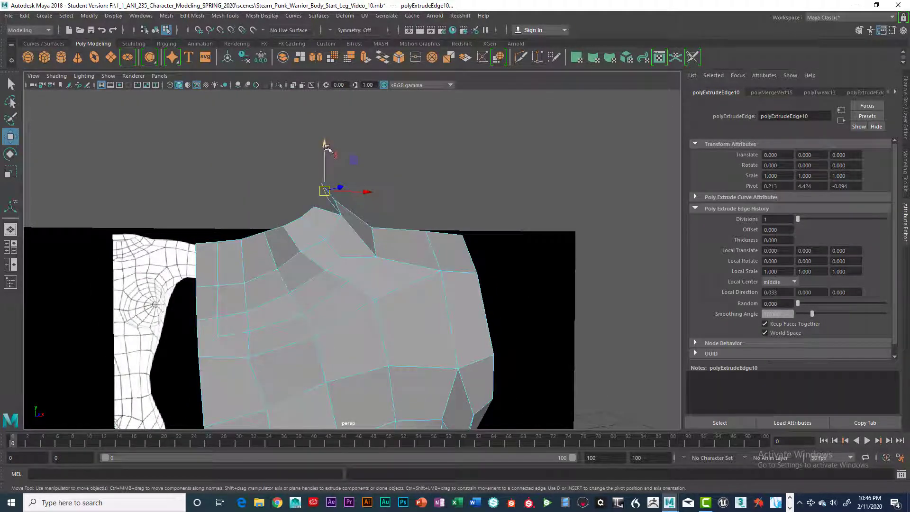
{"action": "left_click_drag", "start_coordinate": [326, 148], "coordinate": [323, 156]}
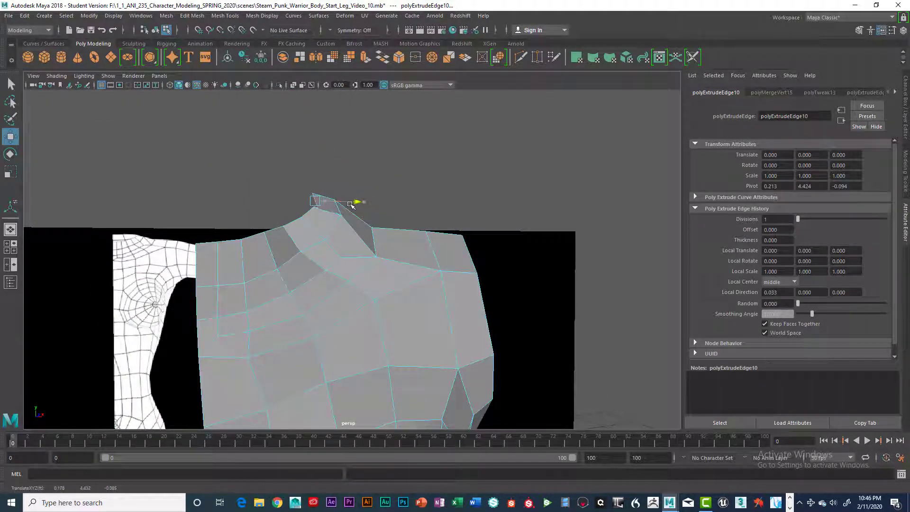
- Adjust the extruded edge's depth in perspective so the new face lines up with the neck border
{"action": "left_click_drag", "start_coordinate": [347, 217], "coordinate": [304, 228], "text": "alt"}
{"action": "scroll", "coordinate": [319, 227], "scroll_direction": "up", "scroll_amount": 2}
{"action": "scroll", "coordinate": [319, 228], "scroll_direction": "down", "scroll_amount": 3}
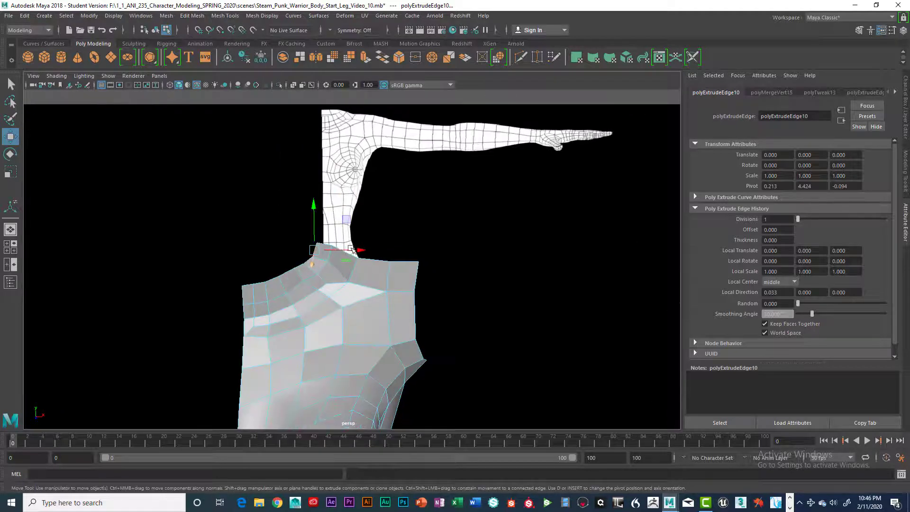
{"action": "left_click_drag", "start_coordinate": [356, 249], "coordinate": [342, 271]}
{"action": "right_click_drag", "start_coordinate": [342, 271], "coordinate": [384, 277], "text": "alt"}
{"action": "left_click_drag", "start_coordinate": [359, 299], "coordinate": [328, 296], "text": "alt"}
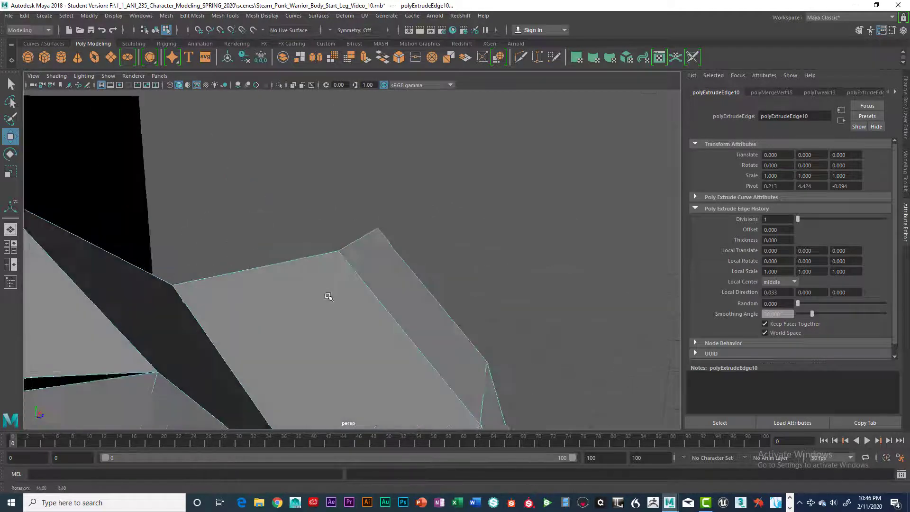
{"action": "mouse_move", "coordinate": [328, 296]}
{"action": "right_mouse_down", "text": "alt"}
{"action": "mouse_move", "coordinate": [273, 300]}
{"action": "mouse_move", "coordinate": [341, 301]}
{"action": "mouse_move", "coordinate": [329, 300]}
{"action": "right_mouse_up", "text": "alt"}
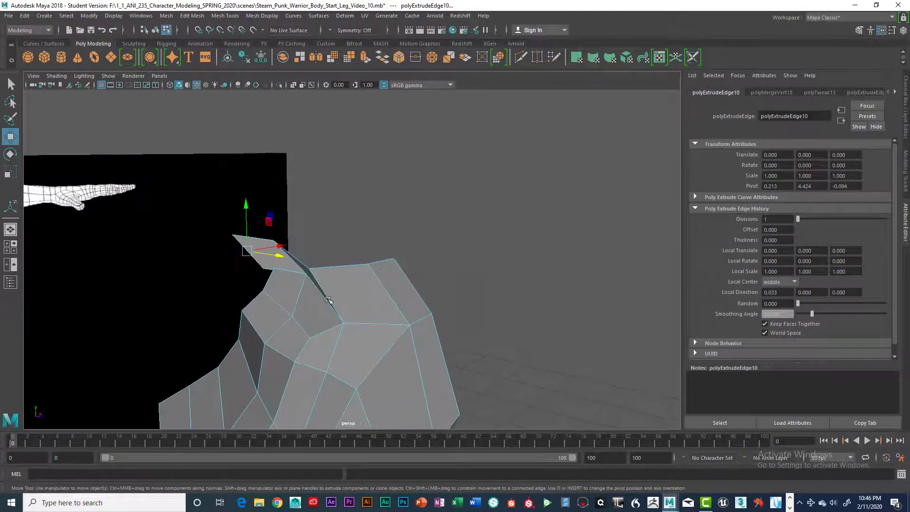
{"action": "left_click_drag", "start_coordinate": [329, 299], "coordinate": [304, 306], "text": "alt"}
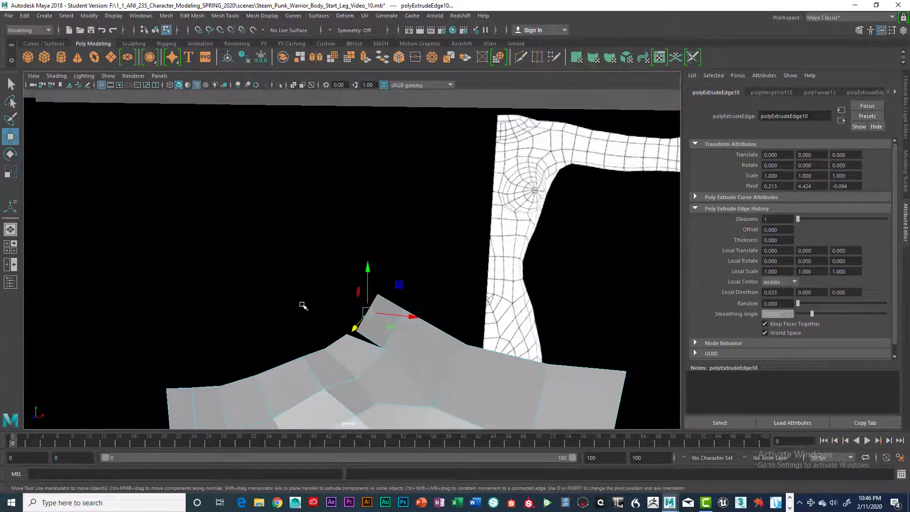
- Snap the extruded face's inner vertex onto the neck border's outer top corner and merge the two vertices to center
{"action": "right_click", "coordinate": [372, 328]}
{"action": "right_click_drag", "start_coordinate": [333, 237], "coordinate": [330, 242]}
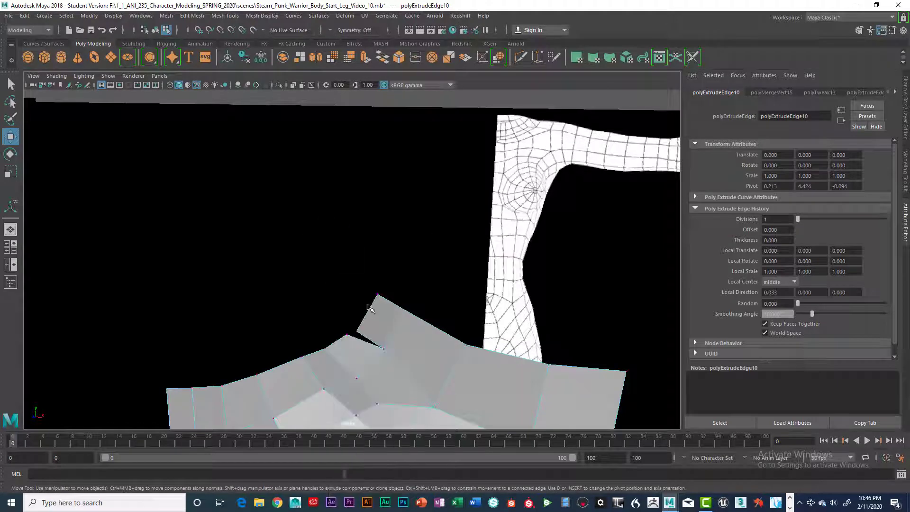
{"action": "left_click", "coordinate": [360, 331]}
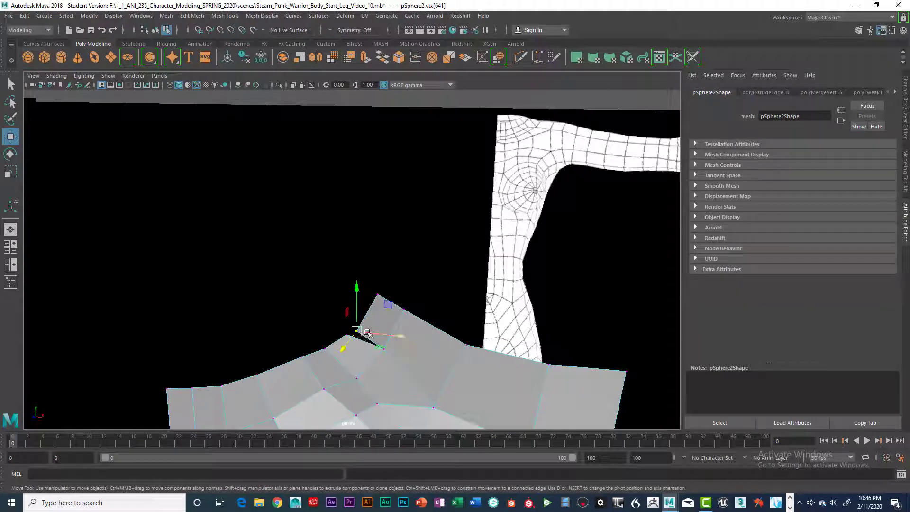
{"action": "key", "text": "v"}
{"action": "left_click_drag", "start_coordinate": [367, 333], "coordinate": [356, 333]}
{"action": "left_click_drag", "start_coordinate": [319, 308], "coordinate": [361, 339]}
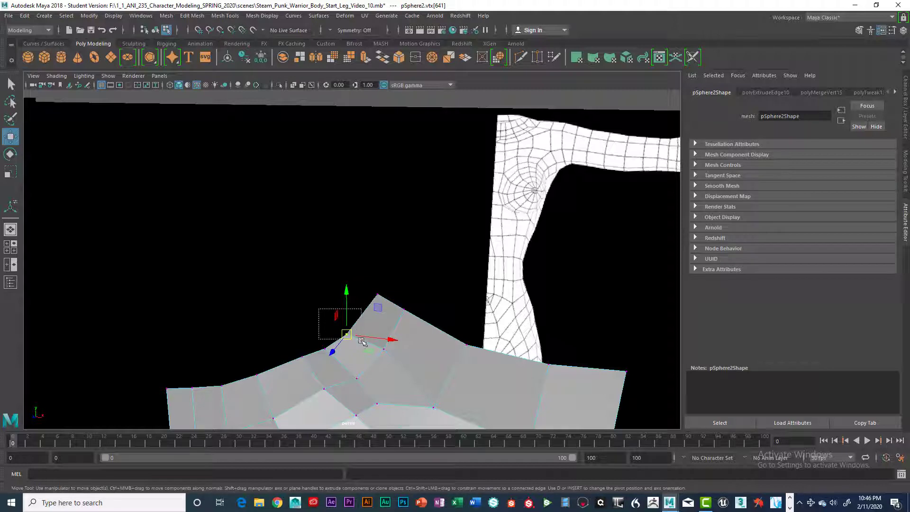
{"action": "key", "text": "space"}
{"action": "left_click", "coordinate": [266, 356]}
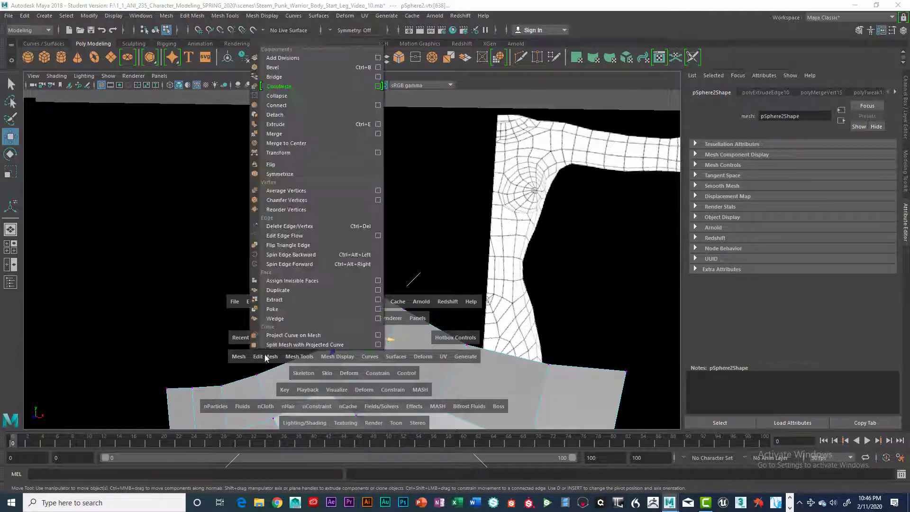
{"action": "left_click", "coordinate": [280, 145]}
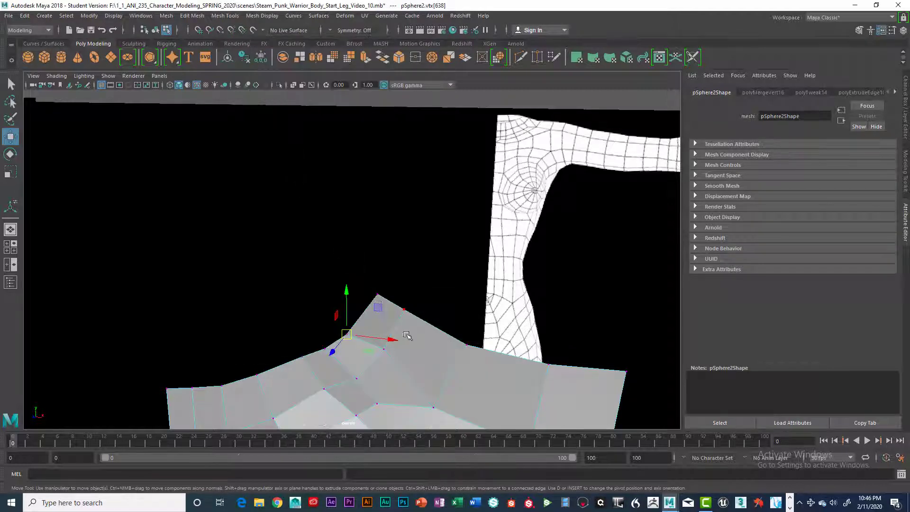
- Reposition the neck border's top vertices one by one in perspective to smooth the curve around the neck opening
{"action": "mouse_move", "coordinate": [410, 337]}
{"action": "left_mouse_down", "text": "alt"}
{"action": "mouse_move", "coordinate": [388, 340]}
{"action": "mouse_move", "coordinate": [392, 293]}
{"action": "mouse_move", "coordinate": [374, 262]}
{"action": "mouse_move", "coordinate": [349, 258]}
{"action": "mouse_move", "coordinate": [311, 276]}
{"action": "mouse_move", "coordinate": [419, 266]}
{"action": "mouse_move", "coordinate": [445, 268]}
{"action": "mouse_move", "coordinate": [466, 289]}
{"action": "mouse_move", "coordinate": [484, 285]}
{"action": "mouse_move", "coordinate": [399, 279]}
{"action": "mouse_move", "coordinate": [349, 331]}
{"action": "mouse_move", "coordinate": [339, 276]}
{"action": "mouse_move", "coordinate": [323, 276]}
{"action": "left_mouse_up", "text": "alt"}
{"action": "left_click", "coordinate": [310, 267]}
{"action": "left_click", "coordinate": [301, 264]}
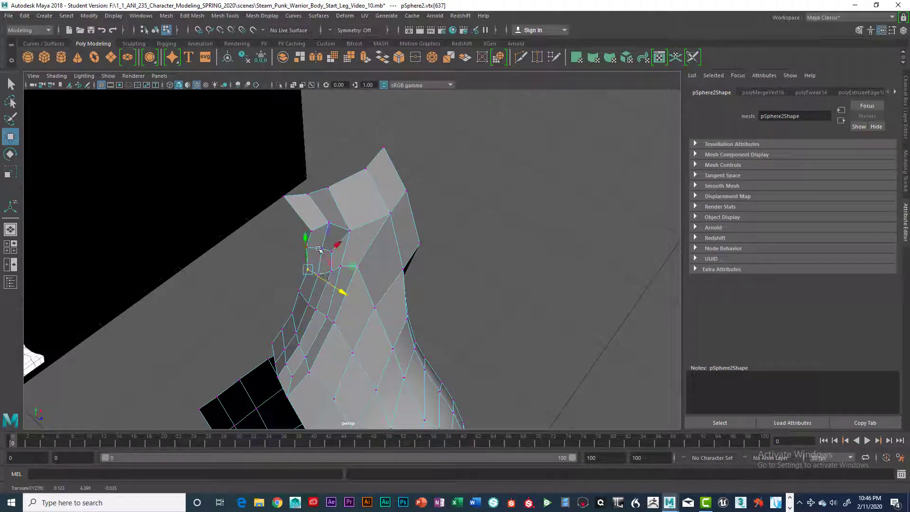
{"action": "left_click", "coordinate": [450, 223]}
{"action": "left_click", "coordinate": [309, 248]}
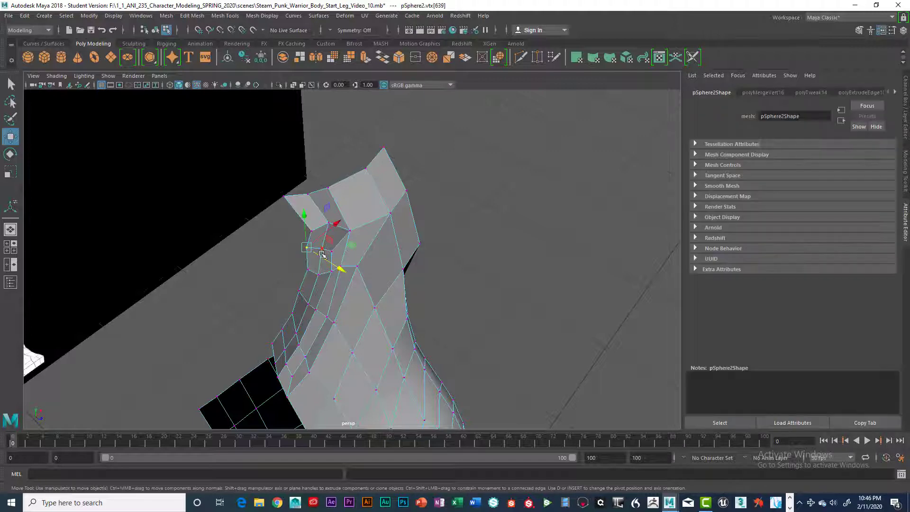
{"action": "left_click_drag", "start_coordinate": [331, 248], "coordinate": [328, 308], "text": "alt"}
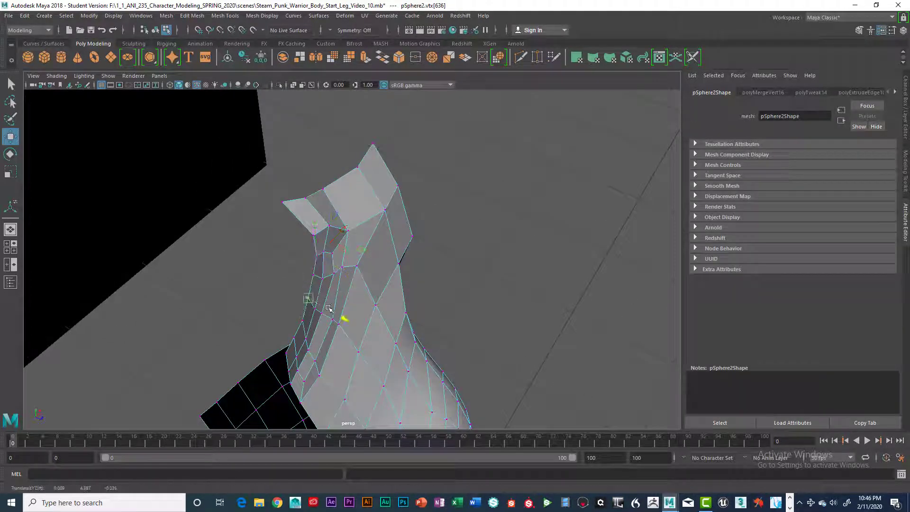
{"action": "left_click", "coordinate": [424, 264]}
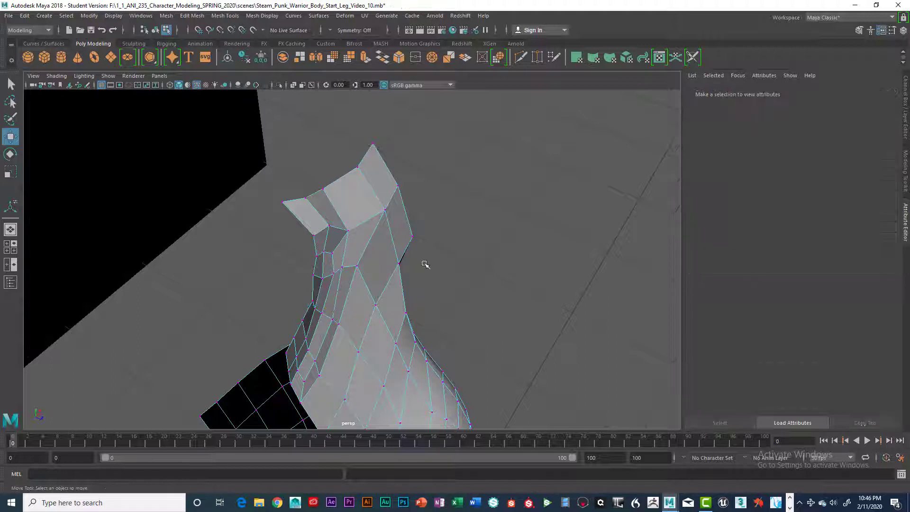
{"action": "left_click", "coordinate": [316, 276]}
{"action": "left_click", "coordinate": [401, 262]}
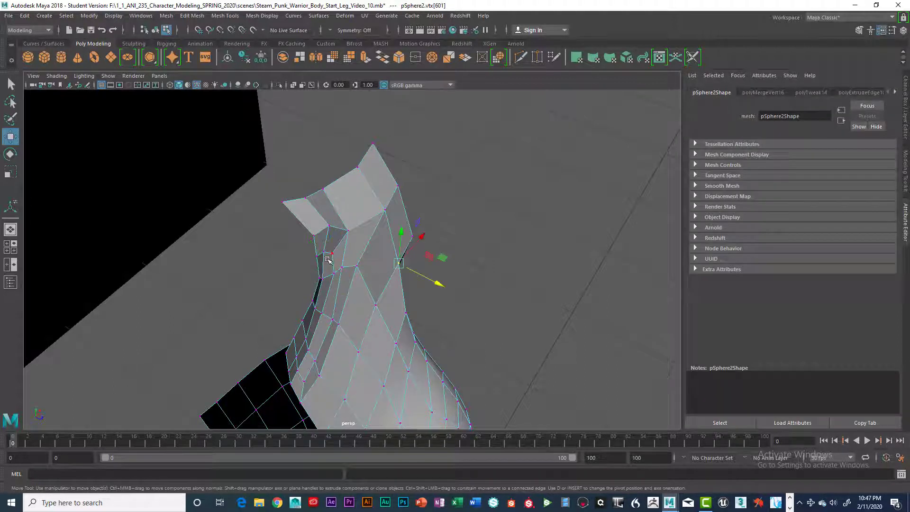
{"action": "left_click_drag", "start_coordinate": [390, 262], "coordinate": [341, 266], "text": "alt"}
{"action": "left_click_drag", "start_coordinate": [328, 236], "coordinate": [458, 204]}
{"action": "left_click", "coordinate": [397, 211]}
{"action": "left_click", "coordinate": [353, 211]}
{"action": "left_click", "coordinate": [458, 204]}
{"action": "left_click_drag", "start_coordinate": [431, 259], "coordinate": [400, 311], "text": "alt"}
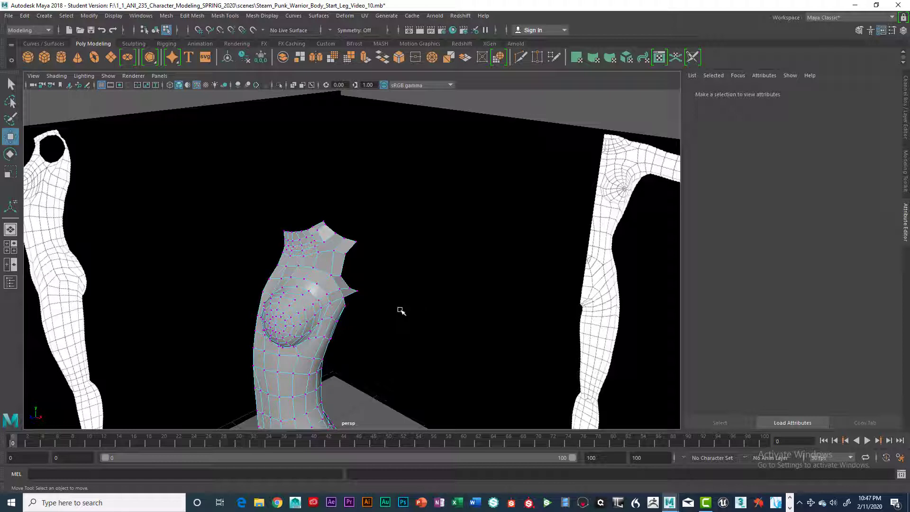
- Shift the neck's front middle and top vertices back toward the reference's front outline in the side view
{"action": "left_click_drag", "start_coordinate": [384, 294], "coordinate": [357, 270], "text": "alt"}
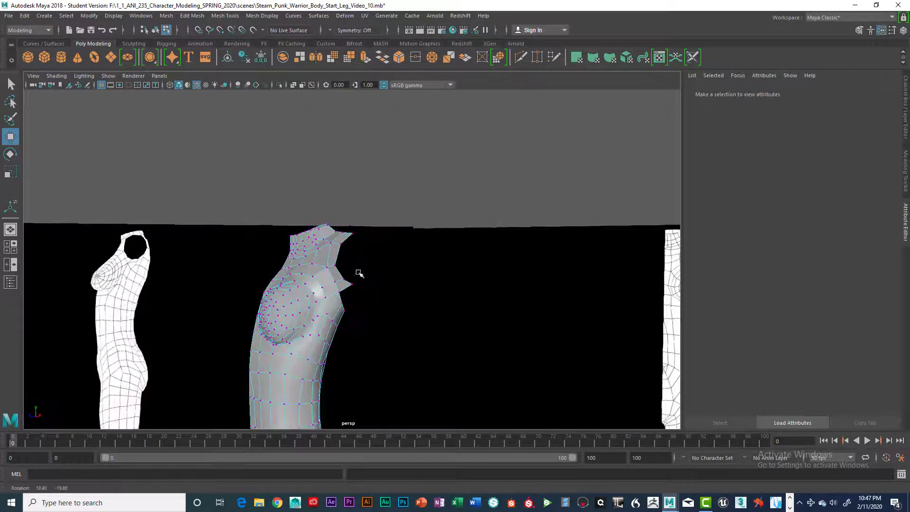
{"action": "key", "text": "space"}
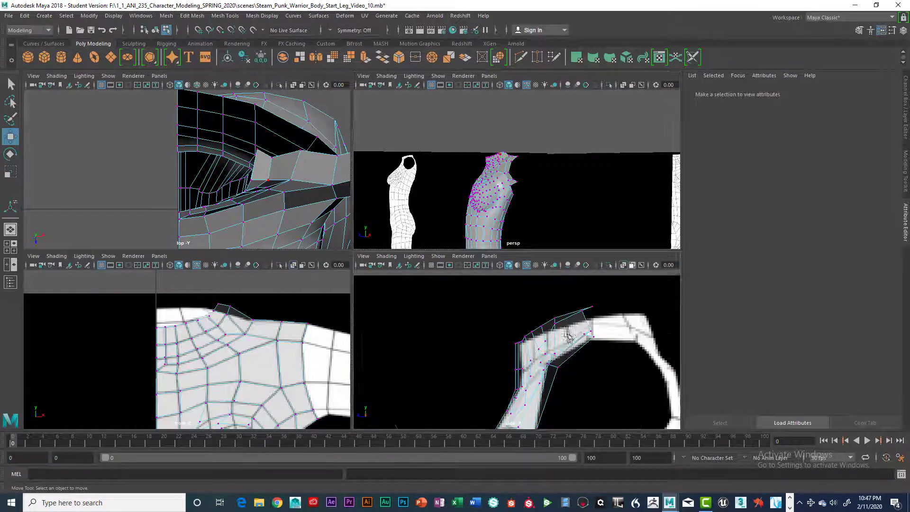
{"action": "key", "text": "space"}
{"action": "left_click_drag", "start_coordinate": [513, 321], "coordinate": [485, 290], "text": "alt"}
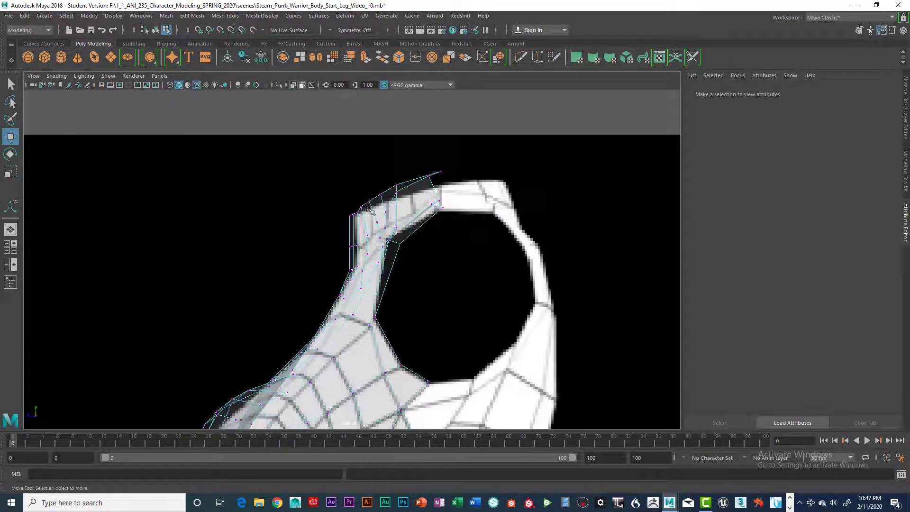
{"action": "left_click_drag", "start_coordinate": [408, 290], "coordinate": [406, 334], "text": "alt"}
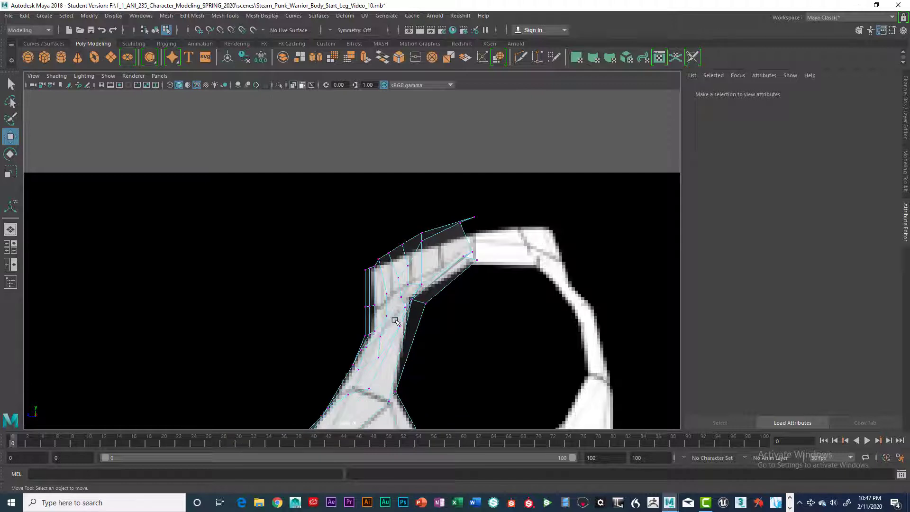
{"action": "scroll", "coordinate": [395, 320], "scroll_direction": "down", "scroll_amount": 2}
{"action": "scroll", "coordinate": [395, 321], "scroll_direction": "up", "scroll_amount": 6}
{"action": "middle_click_drag", "start_coordinate": [394, 324], "coordinate": [412, 335], "text": "alt"}
{"action": "left_click_drag", "start_coordinate": [378, 328], "coordinate": [406, 335]}
{"action": "left_click_drag", "start_coordinate": [385, 270], "coordinate": [399, 294]}
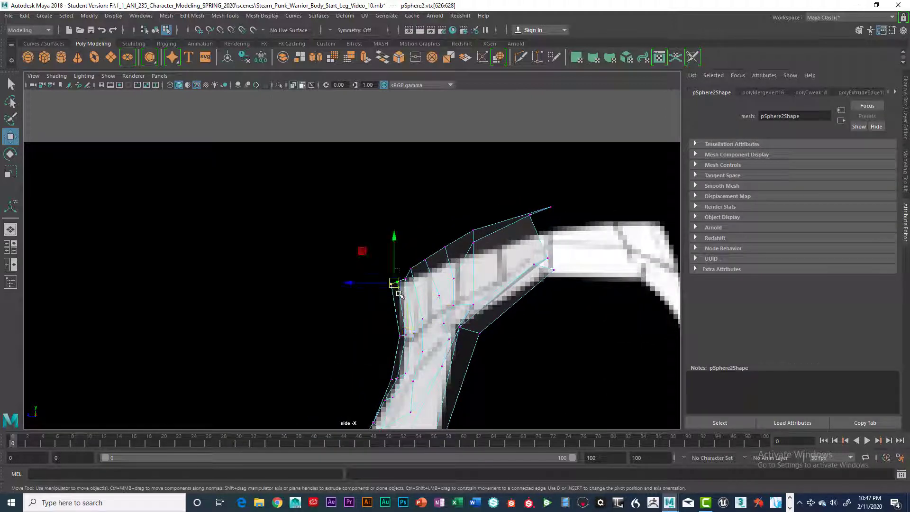
- Lower the neck border vertices just behind the front corner onto the reference's upper outline in the side view
{"action": "left_click", "coordinate": [417, 259]}
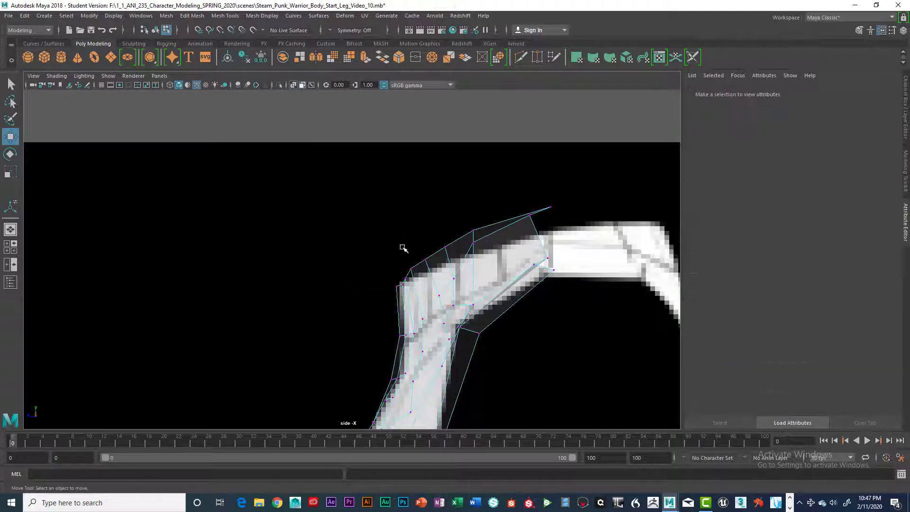
{"action": "left_click_drag", "start_coordinate": [420, 281], "coordinate": [420, 281]}
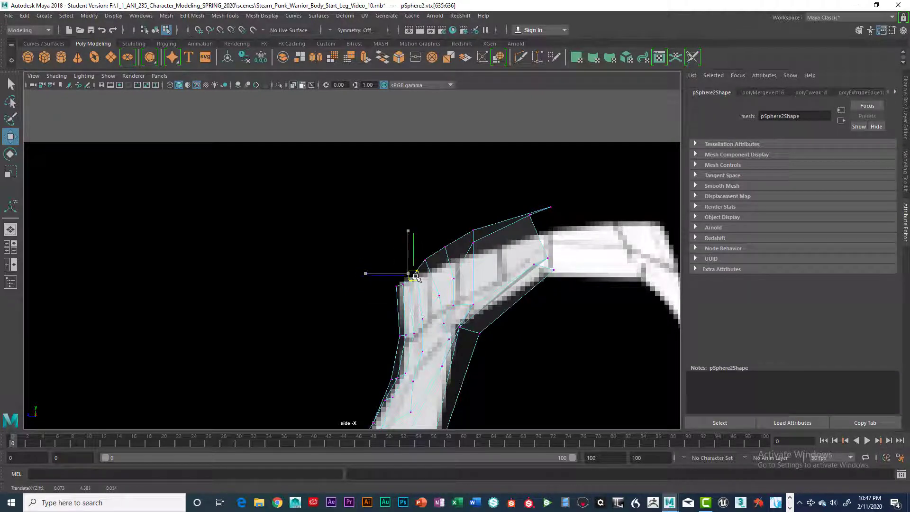
{"action": "left_click", "coordinate": [425, 259]}
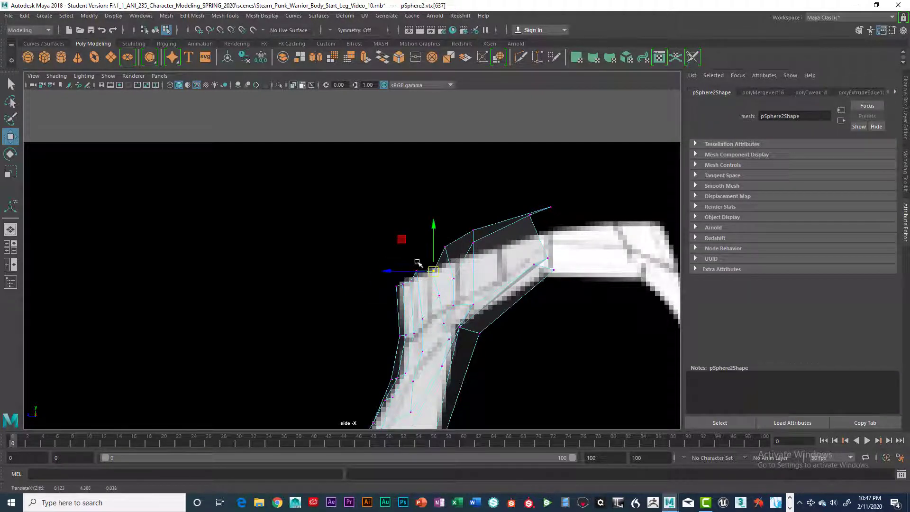
{"action": "left_click", "coordinate": [412, 258]}
{"action": "left_click_drag", "start_coordinate": [413, 258], "coordinate": [421, 279]}
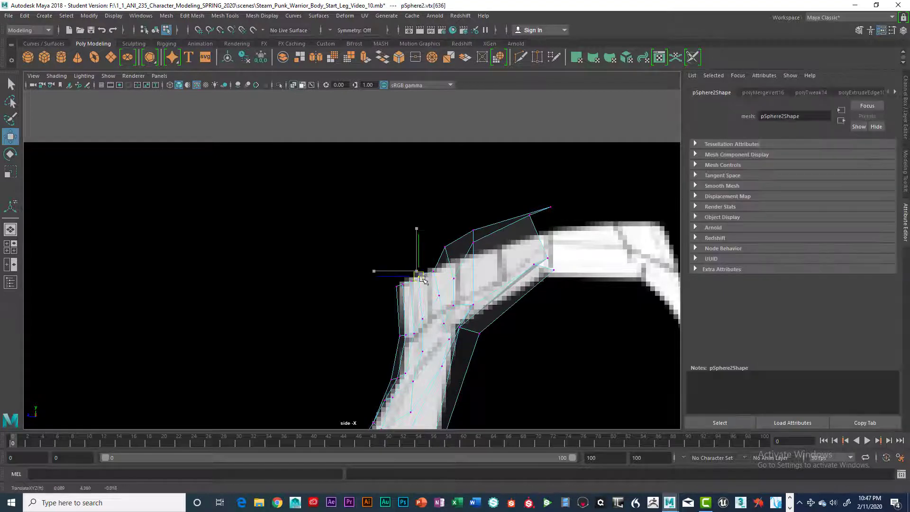
- Lower three raised shoulder strip vertices, from behind the front corner to near the back end, toward the reference's upper outline in side view
{"action": "left_click", "coordinate": [448, 256]}
{"action": "left_click", "coordinate": [475, 245]}
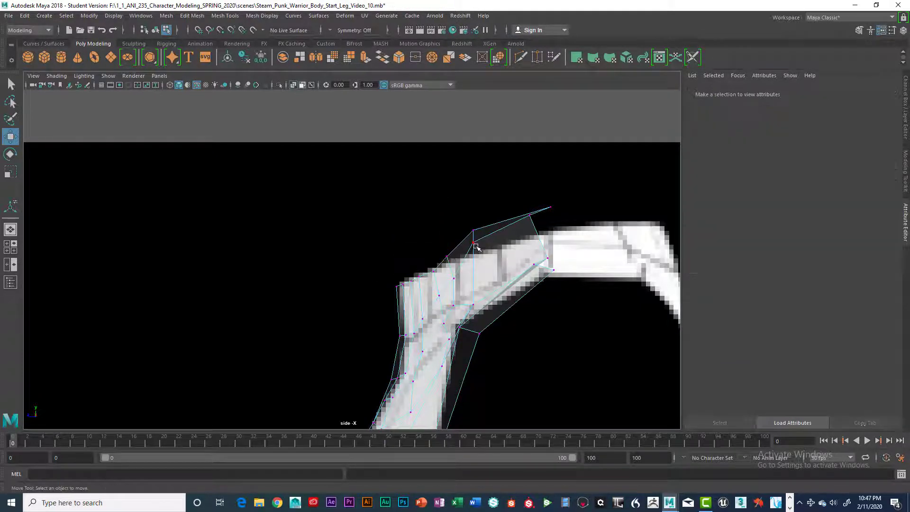
{"action": "left_click", "coordinate": [472, 245]}
{"action": "left_click_drag", "start_coordinate": [480, 257], "coordinate": [480, 256]}
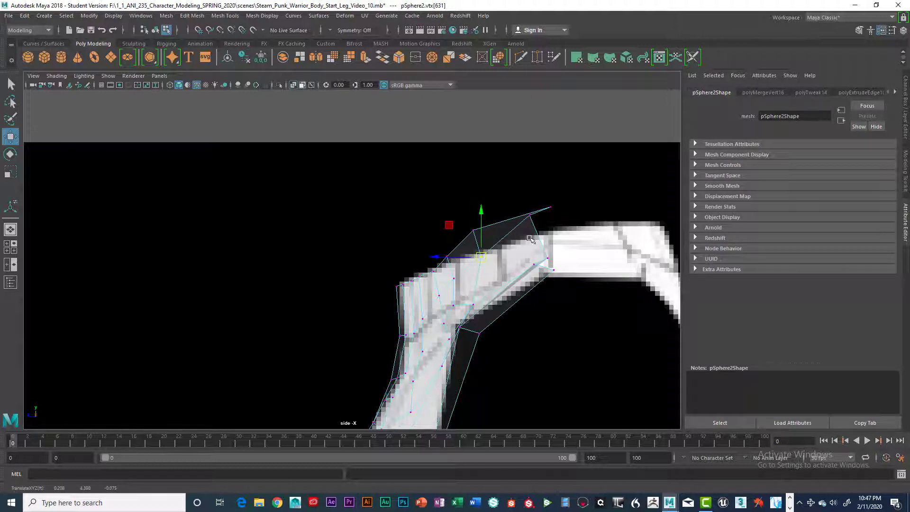
{"action": "left_click", "coordinate": [532, 225]}
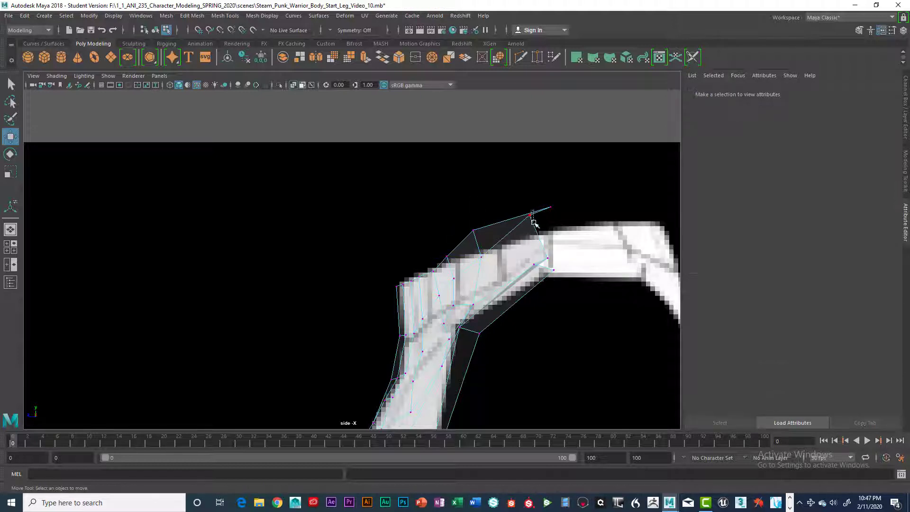
{"action": "left_click", "coordinate": [529, 215]}
{"action": "left_click_drag", "start_coordinate": [529, 215], "coordinate": [537, 231]}
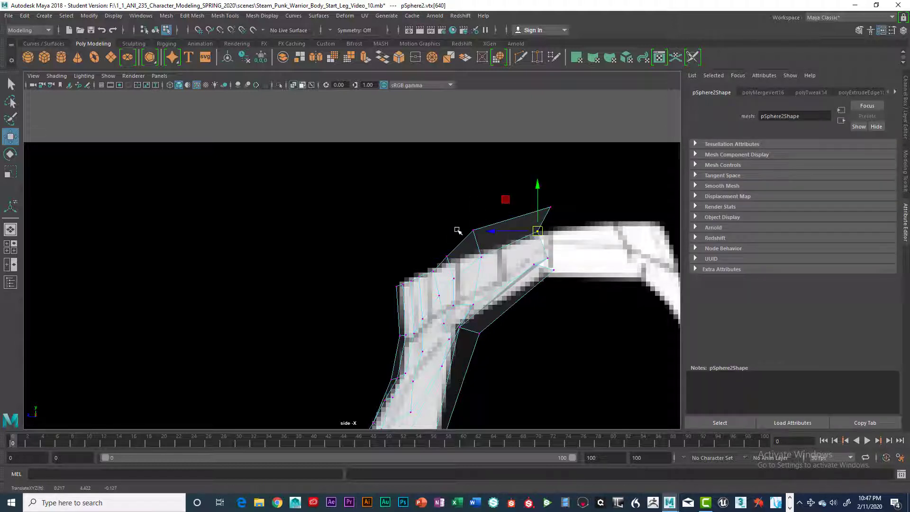
- Shift the shoulder strip's middle row of vertices down and slightly back onto the reference's inner grid line
{"action": "left_click", "coordinate": [486, 274]}
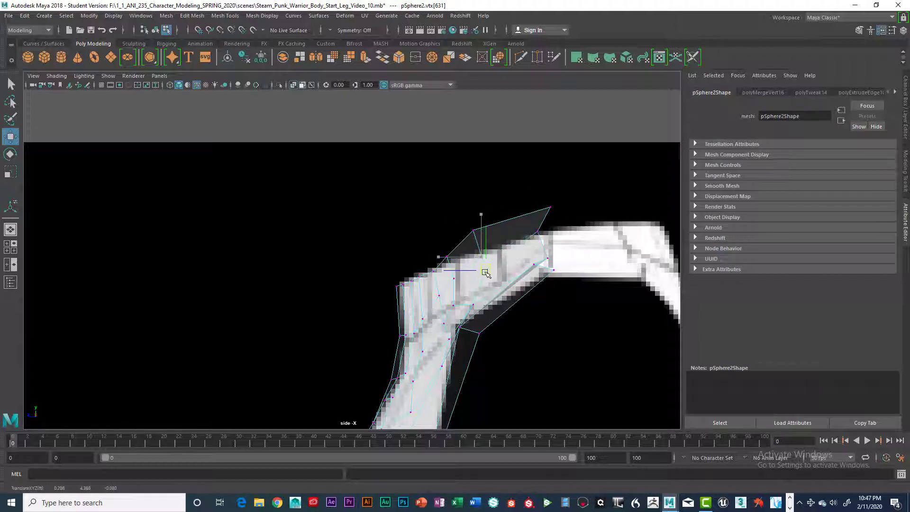
{"action": "left_click", "coordinate": [457, 293]}
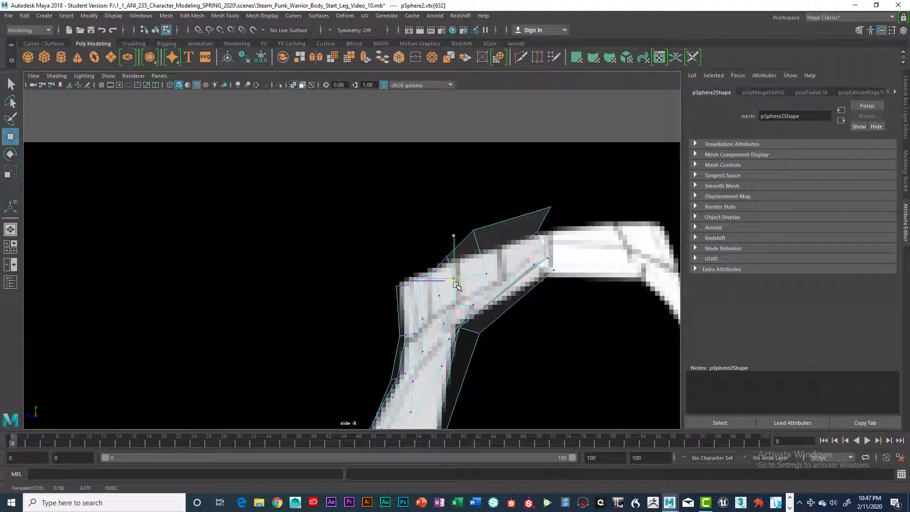
{"action": "left_click", "coordinate": [548, 251]}
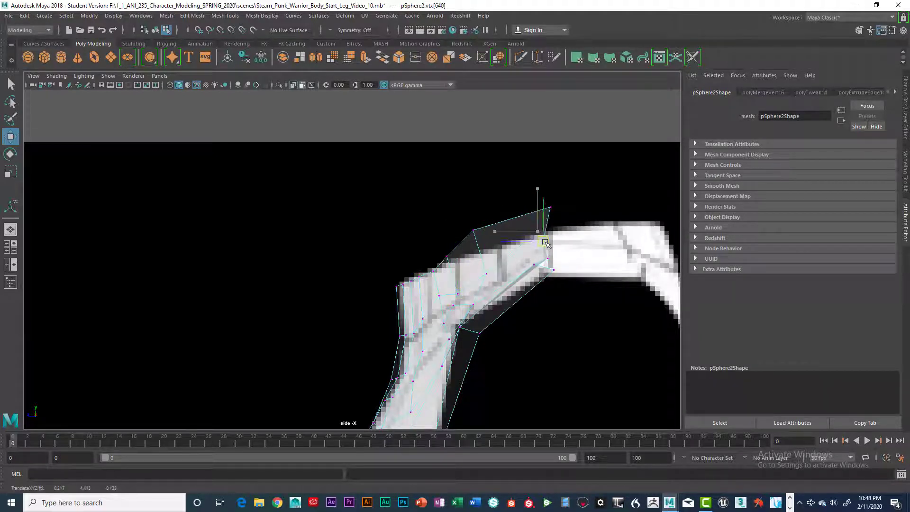
- Bring the remaining raised outer shoulder vertices down to the reference's upper outline and align the vertices below them with its grid lines
{"action": "left_click_drag", "start_coordinate": [549, 204], "coordinate": [550, 230]}
{"action": "left_click", "coordinate": [472, 230]}
{"action": "left_click_drag", "start_coordinate": [471, 230], "coordinate": [494, 275]}
{"action": "left_click", "coordinate": [430, 227]}
{"action": "left_click", "coordinate": [489, 256]}
{"action": "left_click", "coordinate": [494, 256]}
{"action": "left_click_drag", "start_coordinate": [546, 221], "coordinate": [550, 244]}
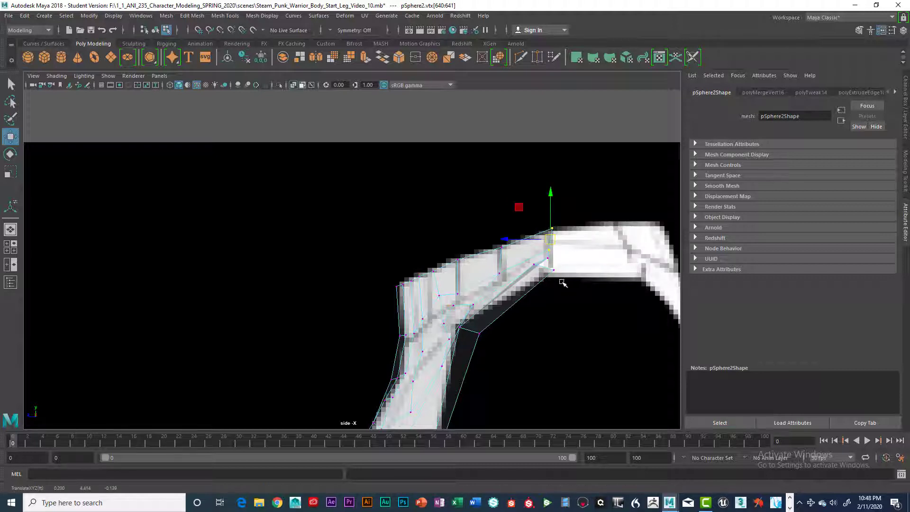
- Shift the shoulder strip's lower rear vertex back to the strip's end in side view and check the shape in perspective
{"action": "left_click", "coordinate": [544, 266]}
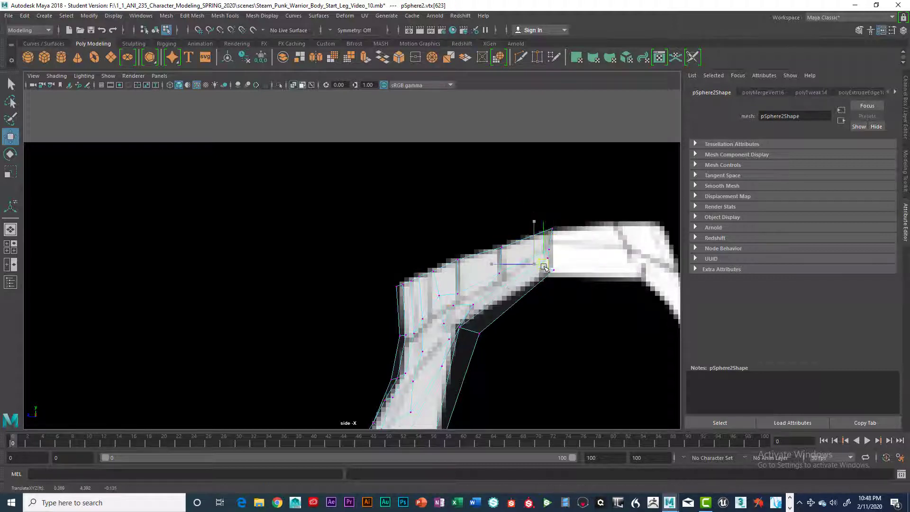
{"action": "key", "text": "space"}
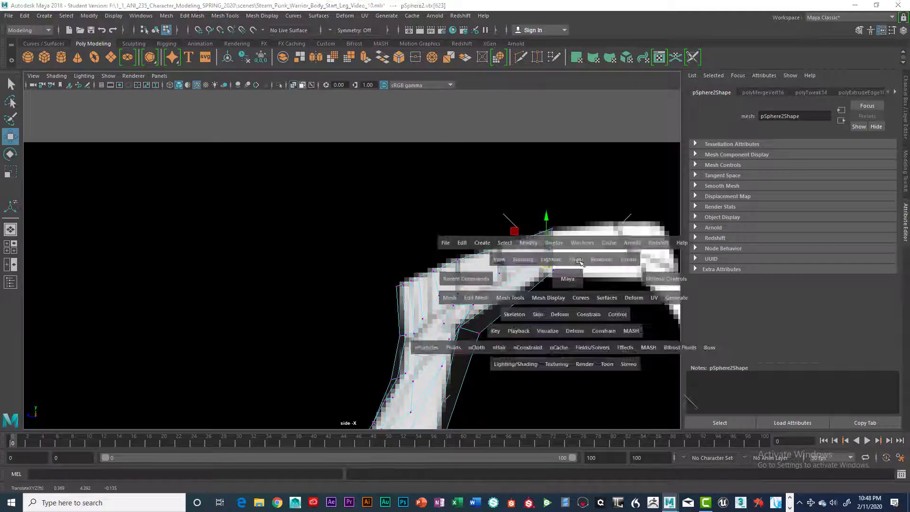
{"action": "key", "text": "space"}
{"action": "left_click_drag", "start_coordinate": [456, 269], "coordinate": [422, 278], "text": "alt"}
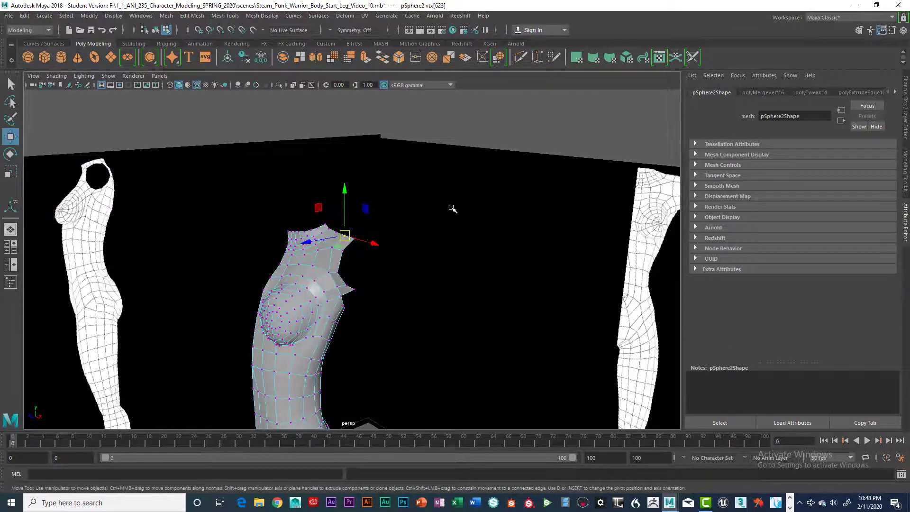
{"action": "left_click", "coordinate": [487, 133]}
{"action": "left_click_drag", "start_coordinate": [447, 192], "coordinate": [346, 318], "text": "alt"}
{"action": "key", "text": "space"}
{"action": "key", "text": "space"}
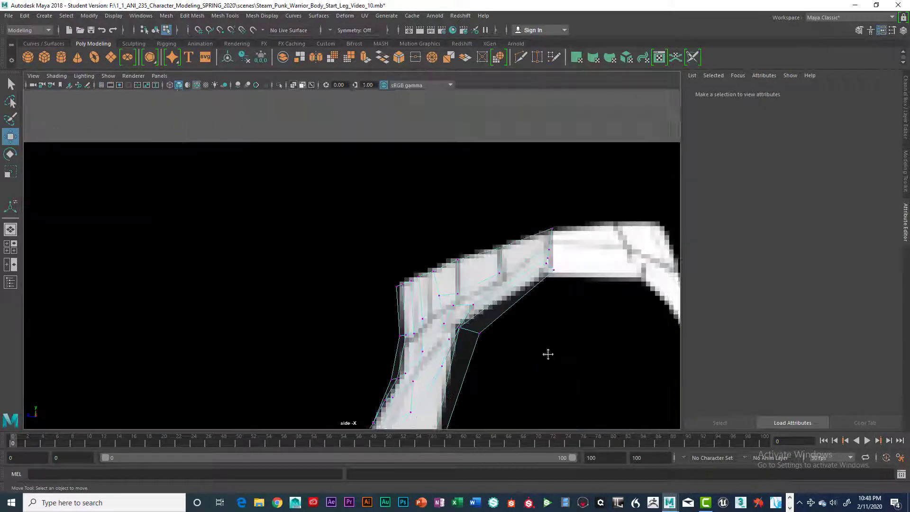
- Extrude the two torso border edges just below the armhole a short distance toward the back in the side view
{"action": "scroll", "coordinate": [547, 354], "scroll_direction": "up", "scroll_amount": 10}
{"action": "middle_click_drag", "start_coordinate": [405, 301], "coordinate": [397, 294], "text": "alt"}
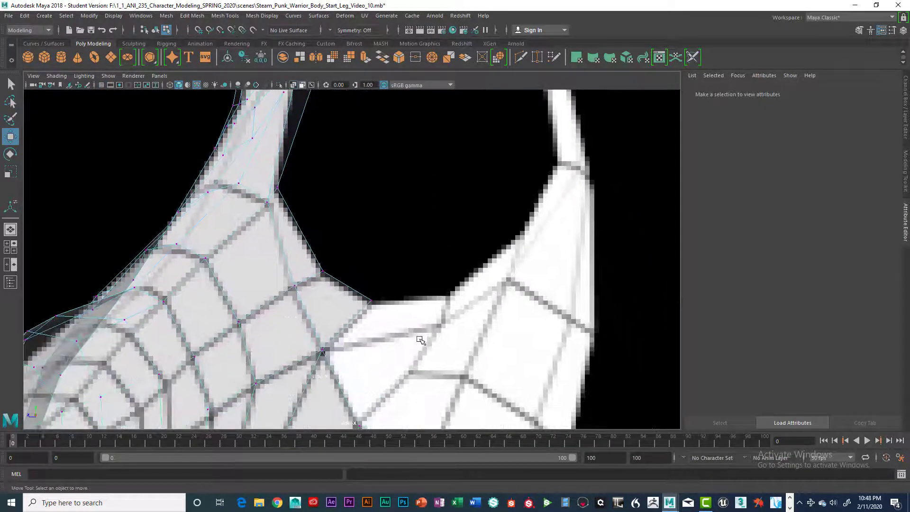
{"action": "left_click_drag", "start_coordinate": [419, 339], "coordinate": [410, 341], "text": "alt"}
{"action": "middle_click_drag", "start_coordinate": [410, 341], "coordinate": [426, 266], "text": "alt"}
{"action": "scroll", "coordinate": [438, 317], "scroll_direction": "down", "scroll_amount": 3}
{"action": "scroll", "coordinate": [439, 318], "scroll_direction": "down", "scroll_amount": 2}
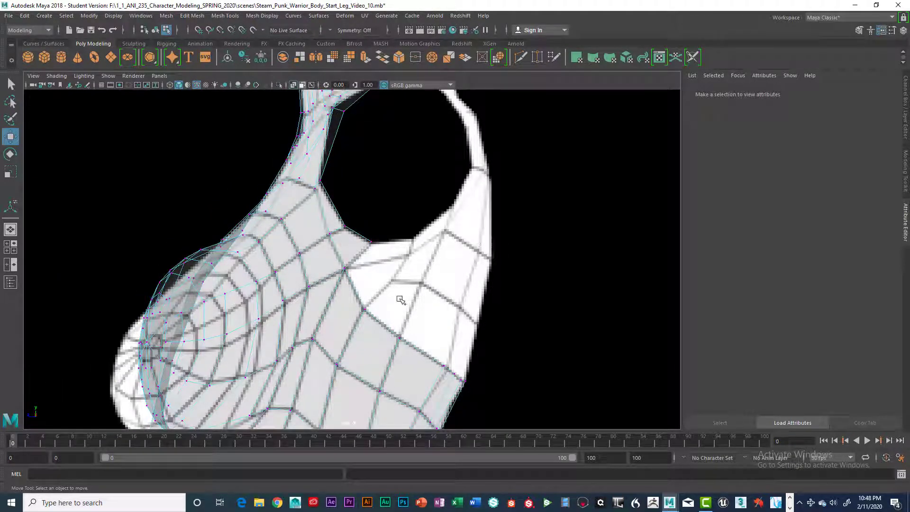
{"action": "middle_click_drag", "start_coordinate": [374, 283], "coordinate": [373, 302], "text": "alt"}
{"action": "right_click_drag", "start_coordinate": [363, 271], "coordinate": [361, 203]}
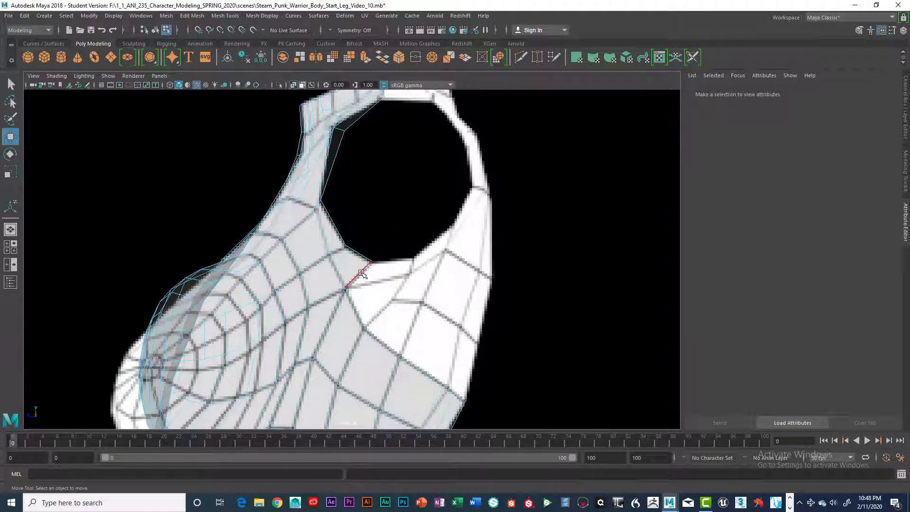
{"action": "left_click", "coordinate": [362, 274]}
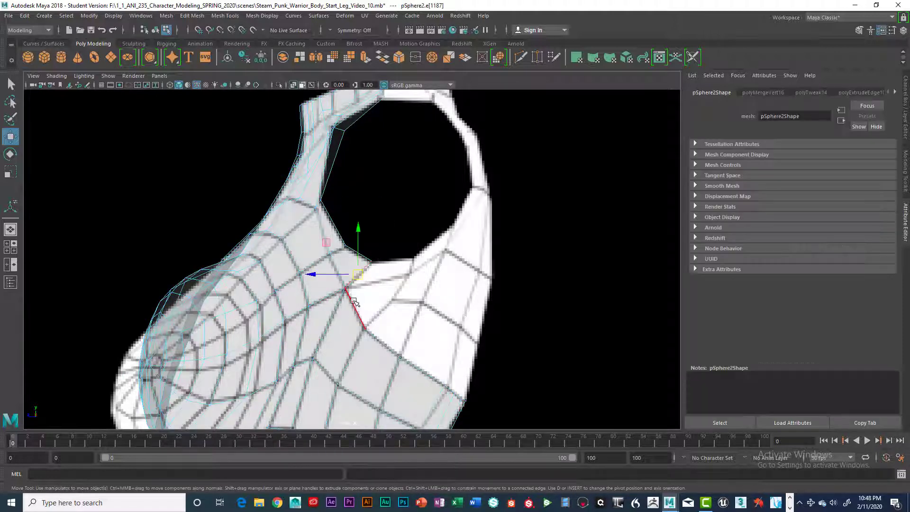
{"action": "left_click", "coordinate": [354, 301], "text": "shift"}
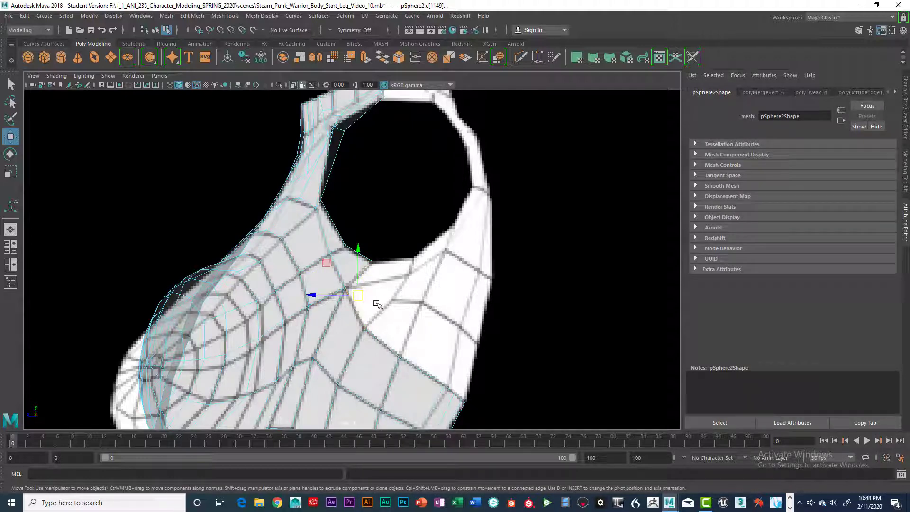
{"action": "key", "text": "ctrl+e"}
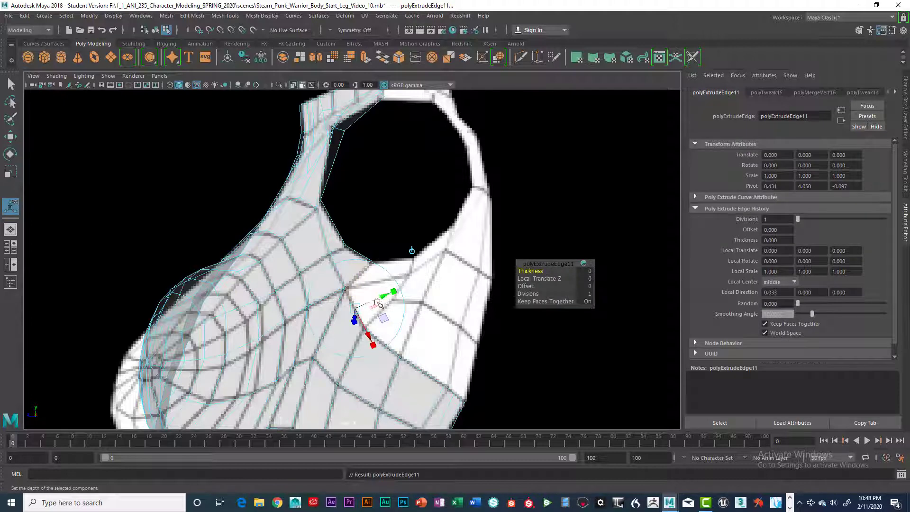
{"action": "key", "text": "w"}
{"action": "left_click_drag", "start_coordinate": [337, 295], "coordinate": [354, 295]}
- Align the new underarm faces' three vertices with the reference's armhole corner and the grid intersections below it
{"action": "right_click", "coordinate": [385, 261]}
{"action": "right_click_drag", "start_coordinate": [387, 264], "coordinate": [338, 229]}
{"action": "left_click", "coordinate": [412, 259]}
{"action": "left_click_drag", "start_coordinate": [413, 260], "coordinate": [411, 259]}
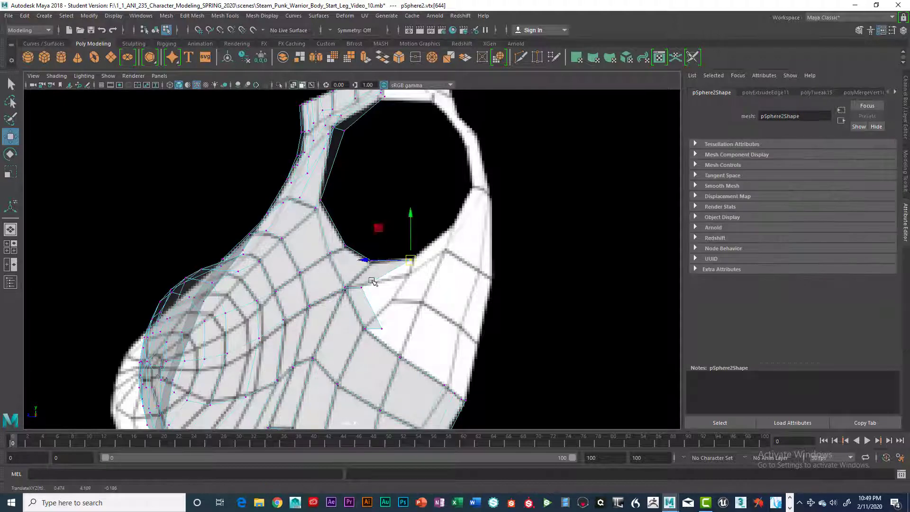
{"action": "left_click_drag", "start_coordinate": [355, 281], "coordinate": [370, 297]}
{"action": "left_click_drag", "start_coordinate": [361, 287], "coordinate": [405, 278]}
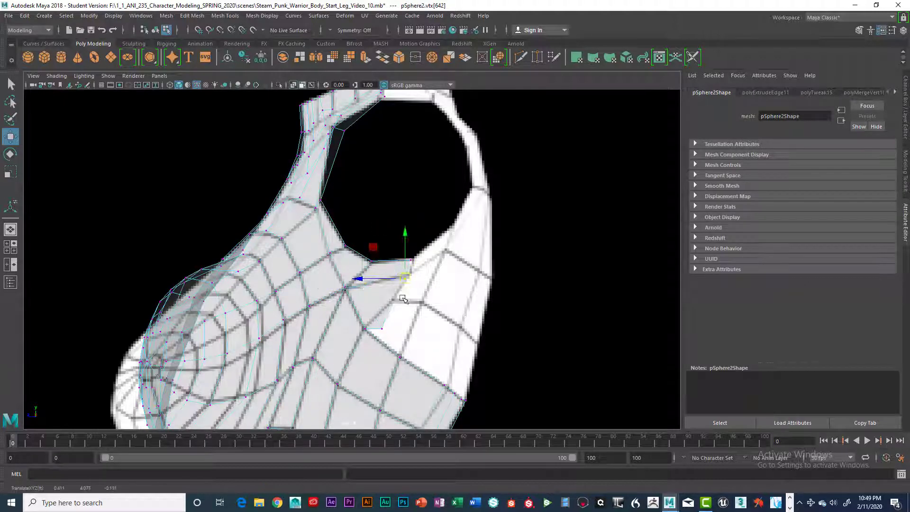
{"action": "left_click", "coordinate": [382, 325]}
{"action": "left_click_drag", "start_coordinate": [382, 326], "coordinate": [392, 303]}
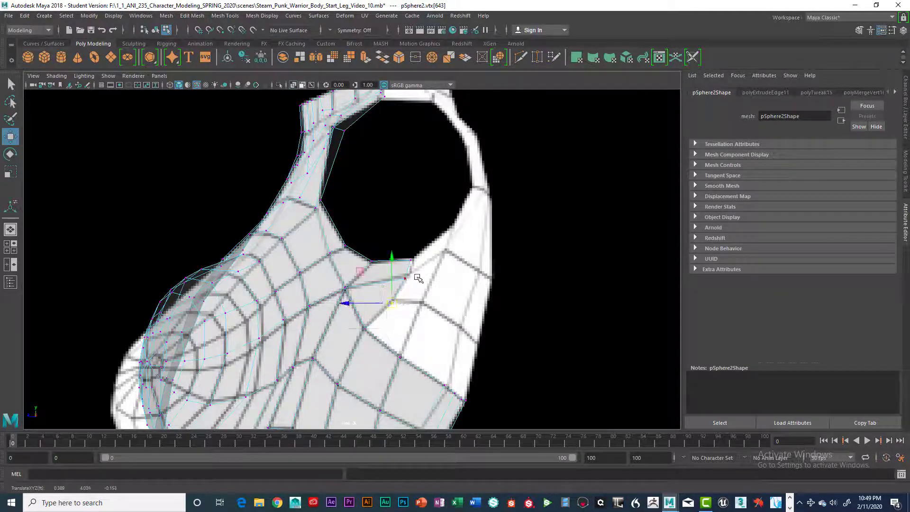
{"action": "left_click", "coordinate": [411, 260]}
{"action": "left_click_drag", "start_coordinate": [412, 260], "coordinate": [413, 274]}
{"action": "left_click", "coordinate": [405, 278]}
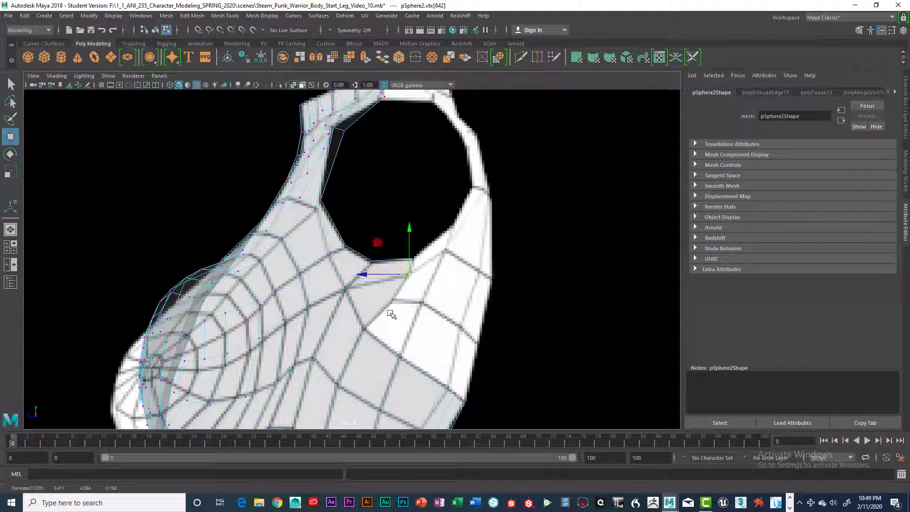
- Extrude the three rear border edges of the underarm faces farther toward the back in side view
{"action": "right_click_drag", "start_coordinate": [387, 308], "coordinate": [386, 205]}
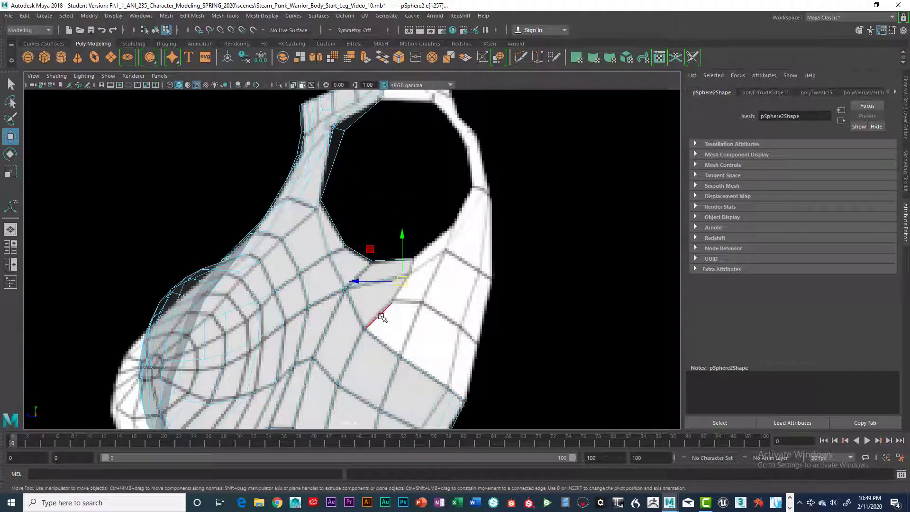
{"action": "left_click", "coordinate": [382, 316]}
{"action": "left_click", "coordinate": [403, 287], "text": "shift"}
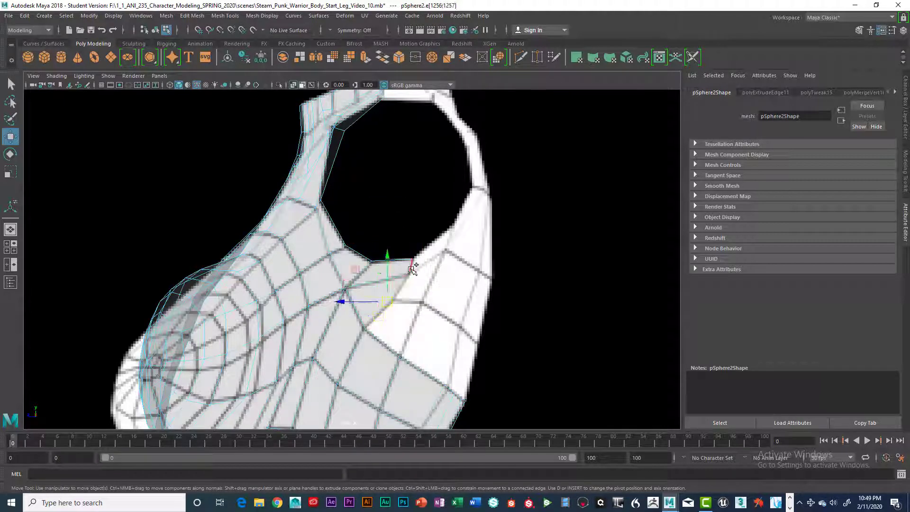
{"action": "left_click", "coordinate": [411, 267], "text": "shift"}
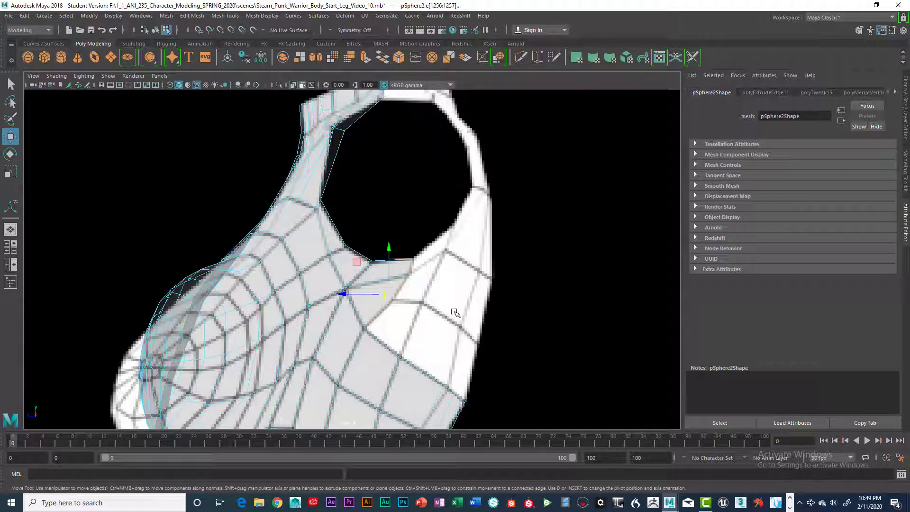
{"action": "key", "text": "ctrl+e"}
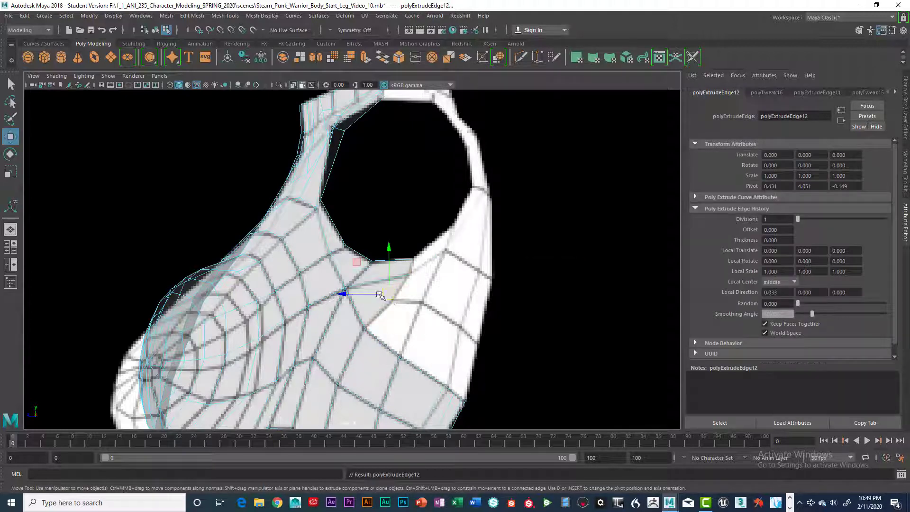
{"action": "left_click_drag", "start_coordinate": [369, 297], "coordinate": [394, 302]}
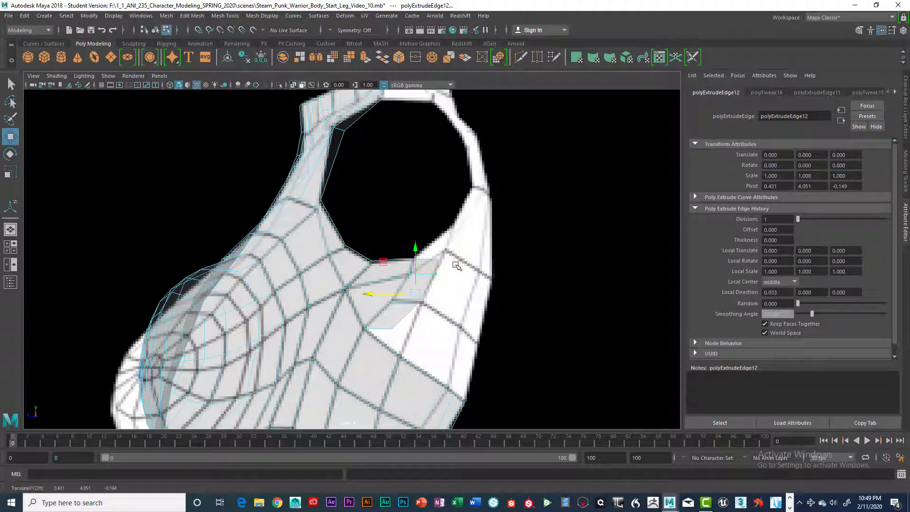
- Place the extruded strip's four vertices on the reference's rear armhole outline and grid intersections, with the lowest on the torso's border
{"action": "right_click_drag", "start_coordinate": [438, 260], "coordinate": [386, 238]}
{"action": "left_click", "coordinate": [440, 259]}
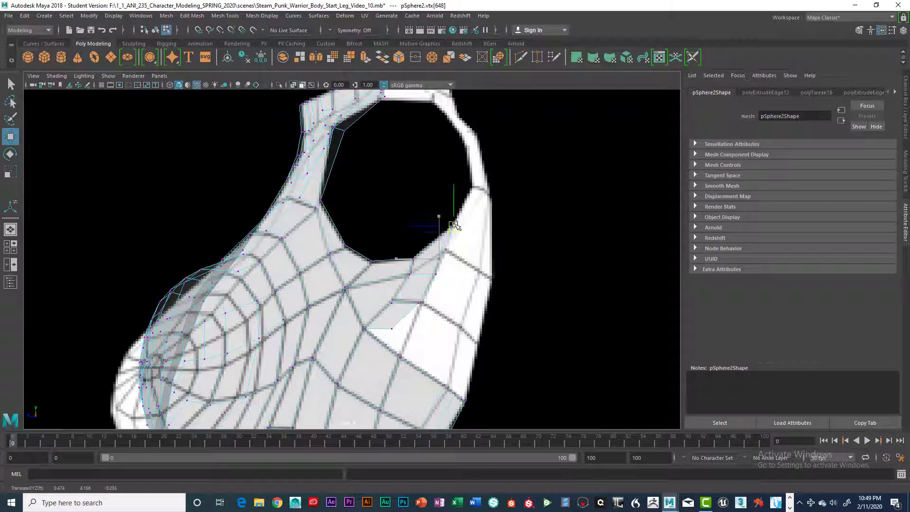
{"action": "left_click", "coordinate": [438, 275]}
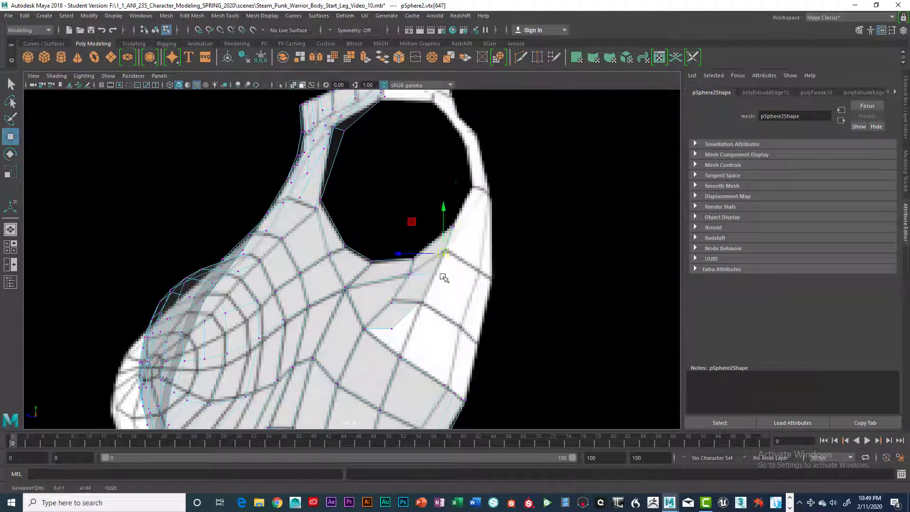
{"action": "left_click", "coordinate": [421, 303]}
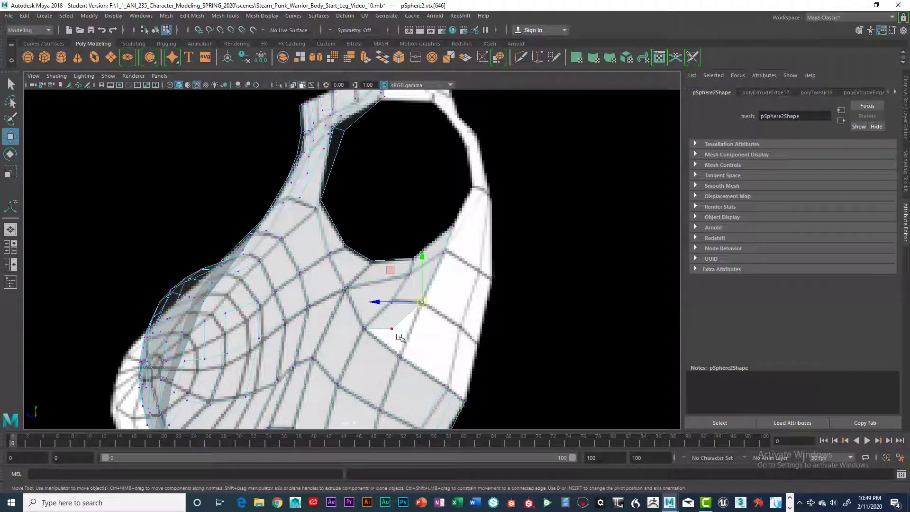
{"action": "left_click", "coordinate": [404, 353]}
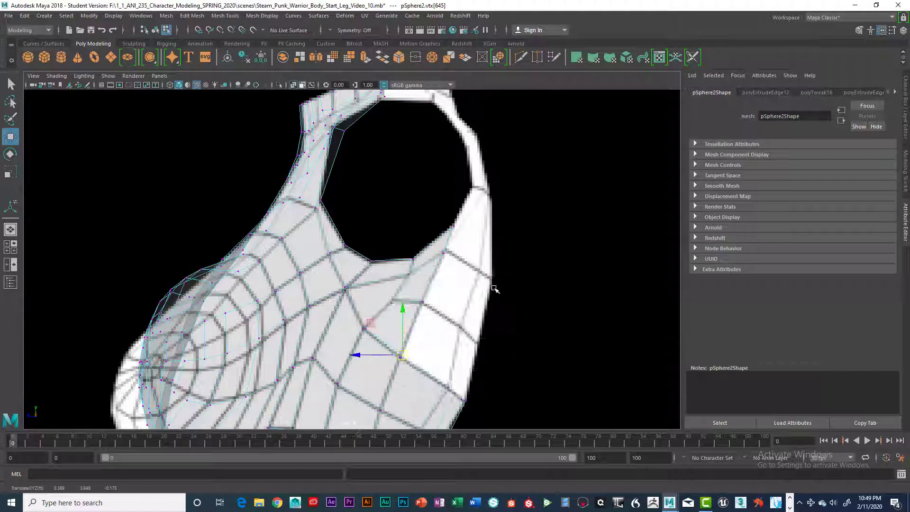
- Examine the extruded underarm strip's lowest vertex beside the torso border in the perspective view
{"action": "key", "text": "space"}
{"action": "key", "text": "space"}
{"action": "left_click_drag", "start_coordinate": [474, 288], "coordinate": [343, 375], "text": "alt"}
{"action": "key", "text": "super"}
{"action": "key", "text": "Escape"}
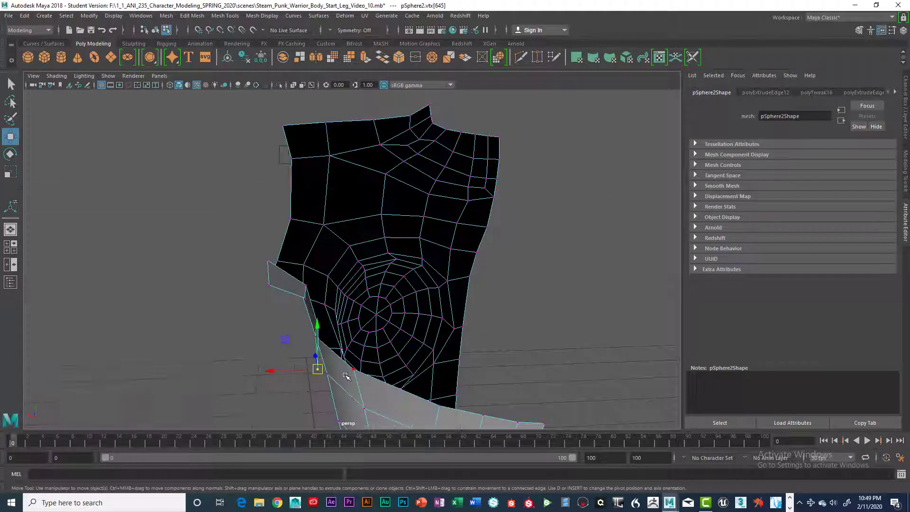